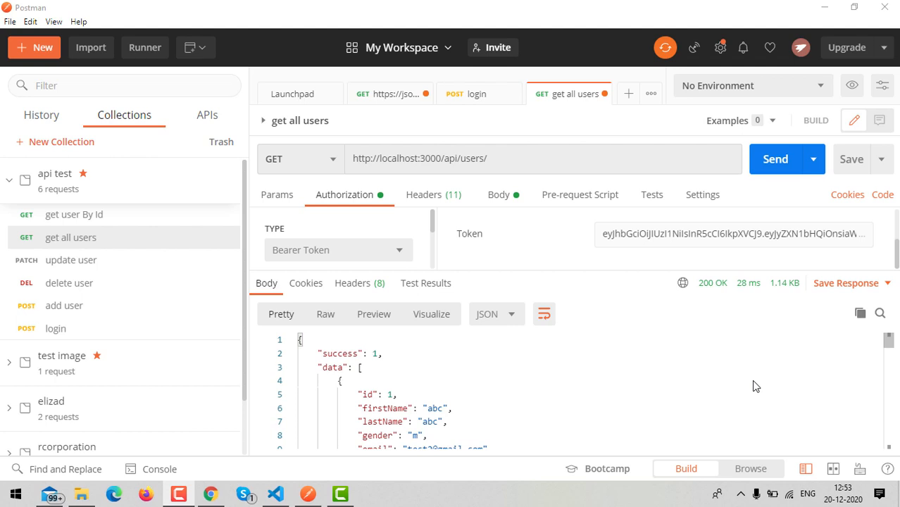
- Send the login request and the get all users request to the local API and review the returned users
{"action": "left_click", "coordinate": [61, 336]}
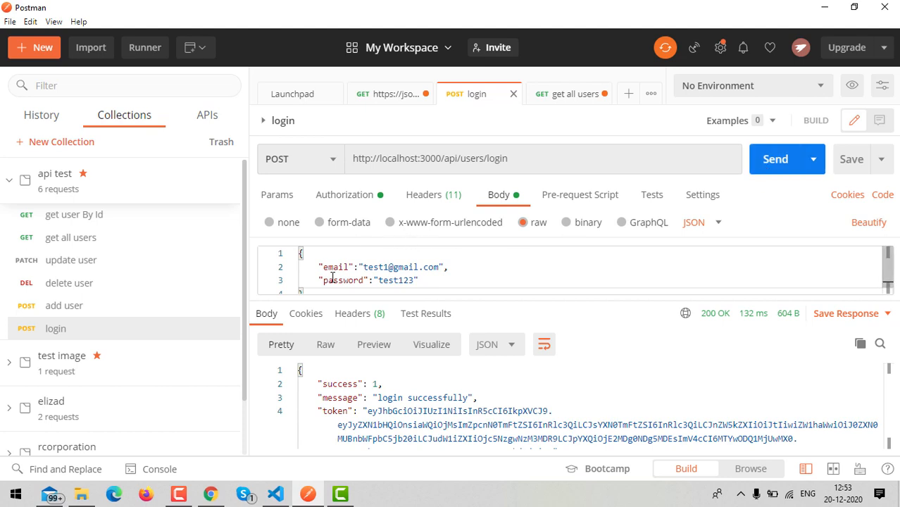
{"action": "left_click", "coordinate": [777, 171]}
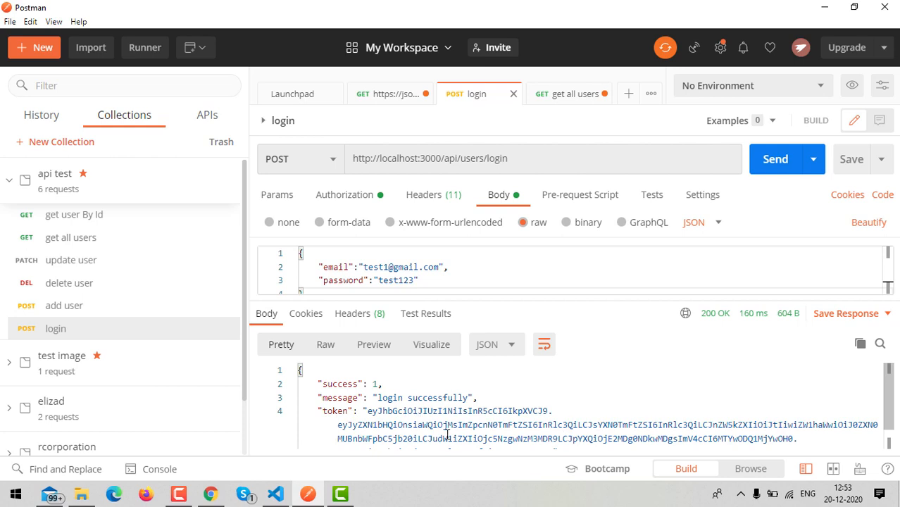
{"action": "left_click", "coordinate": [88, 240]}
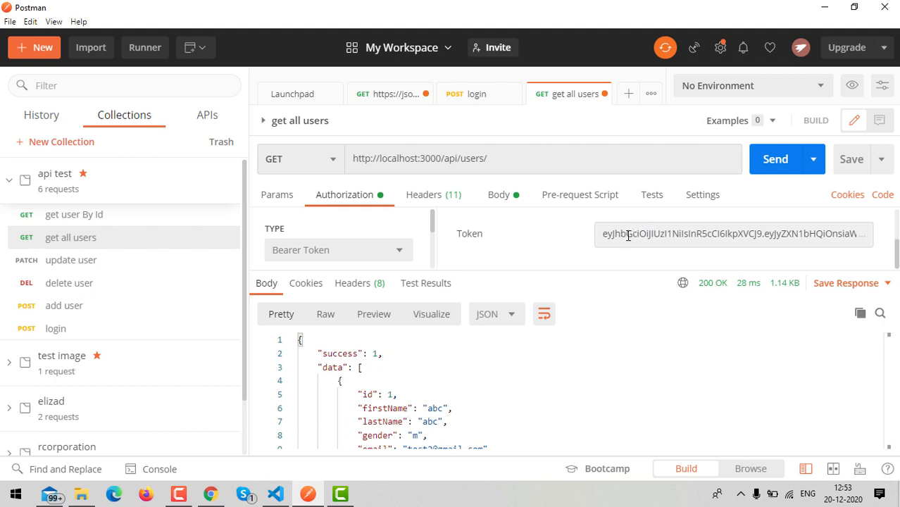
{"action": "left_click", "coordinate": [755, 168]}
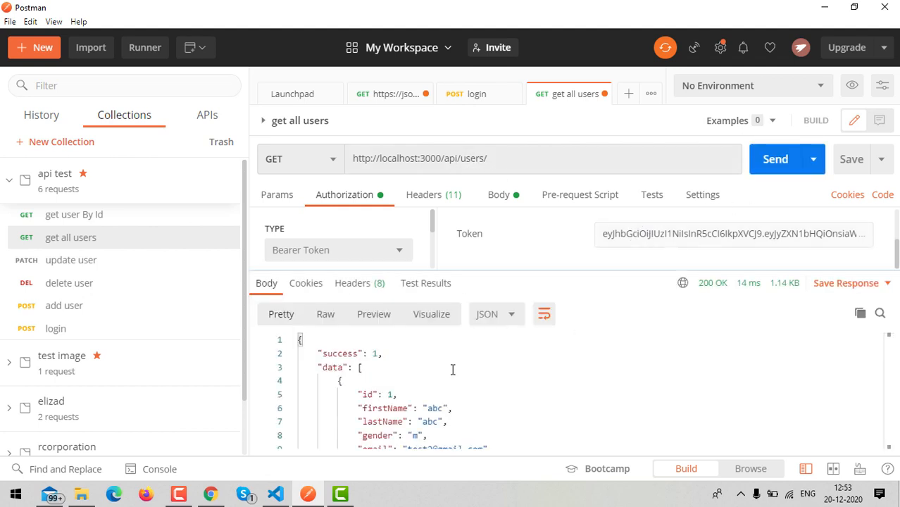
{"action": "scroll", "coordinate": [458, 416], "scroll_direction": "down", "scroll_amount": 12}
{"action": "scroll", "coordinate": [461, 416], "scroll_direction": "up", "scroll_amount": 12}
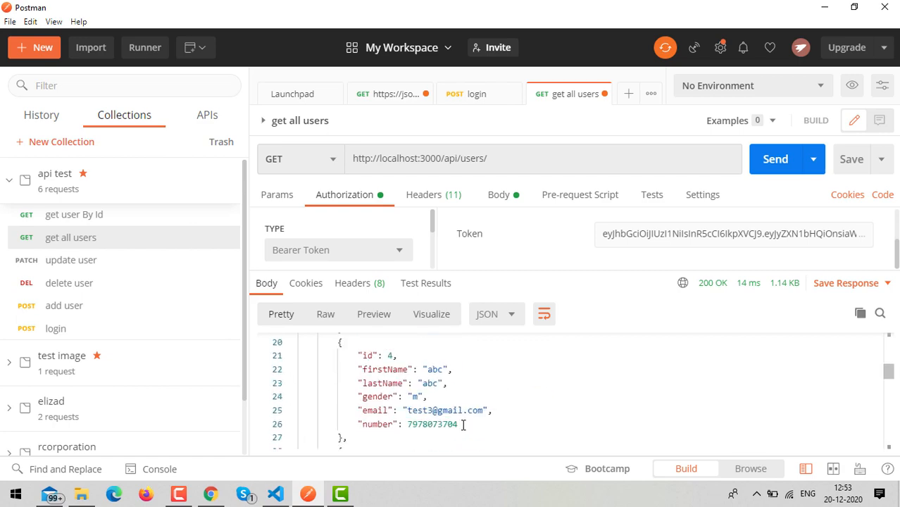
- Switch to Chrome and view the registration table of the local test database in phpMyAdmin
{"action": "left_click", "coordinate": [210, 495]}
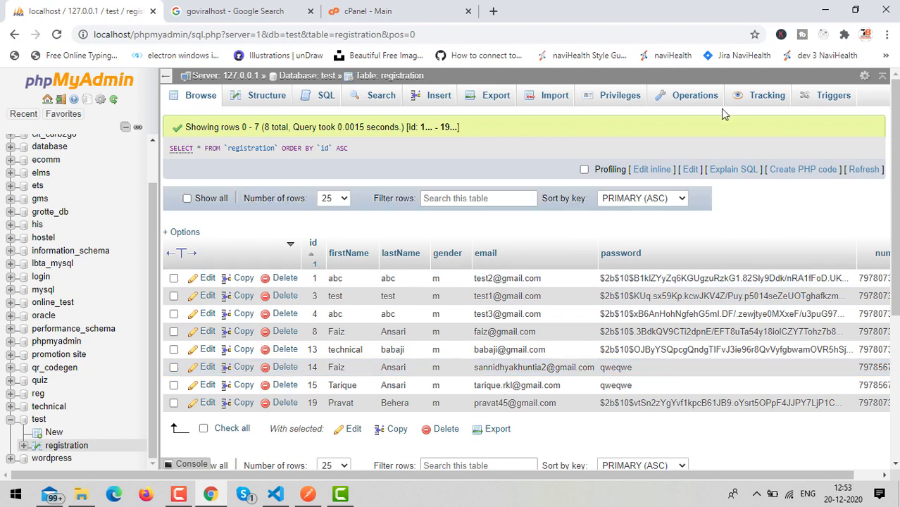
{"action": "left_click", "coordinate": [823, 11]}
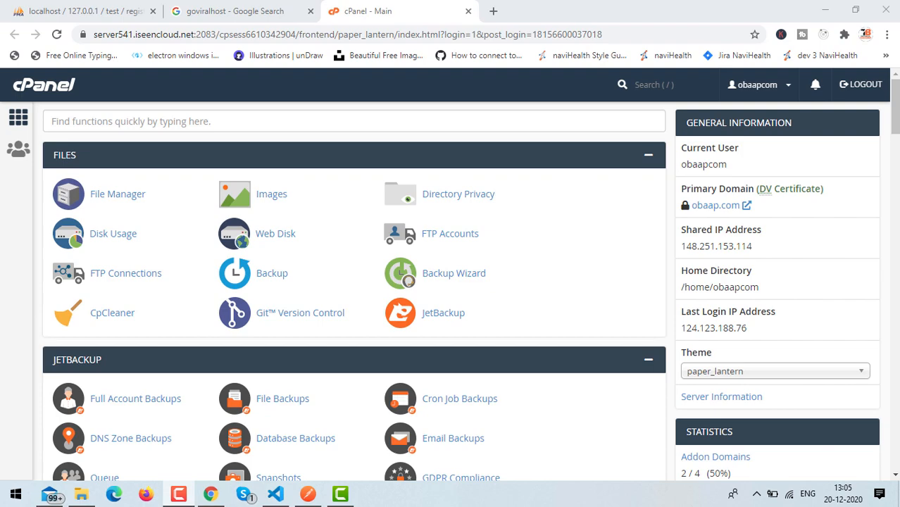
- Create a database named test_db using cPanel's MySQL Database Wizard
{"action": "scroll", "coordinate": [476, 332], "scroll_direction": "down", "scroll_amount": 20}
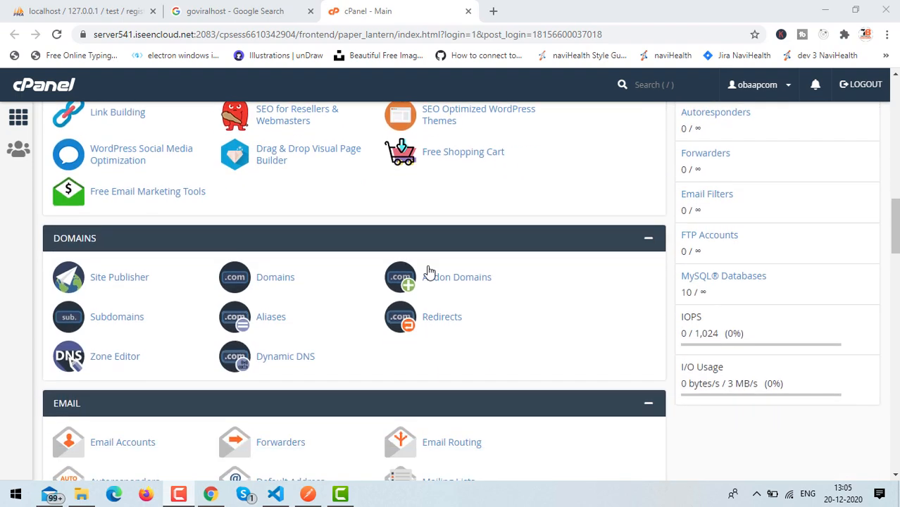
{"action": "scroll", "coordinate": [494, 285], "scroll_direction": "down", "scroll_amount": 5}
{"action": "scroll", "coordinate": [508, 306], "scroll_direction": "down", "scroll_amount": 2}
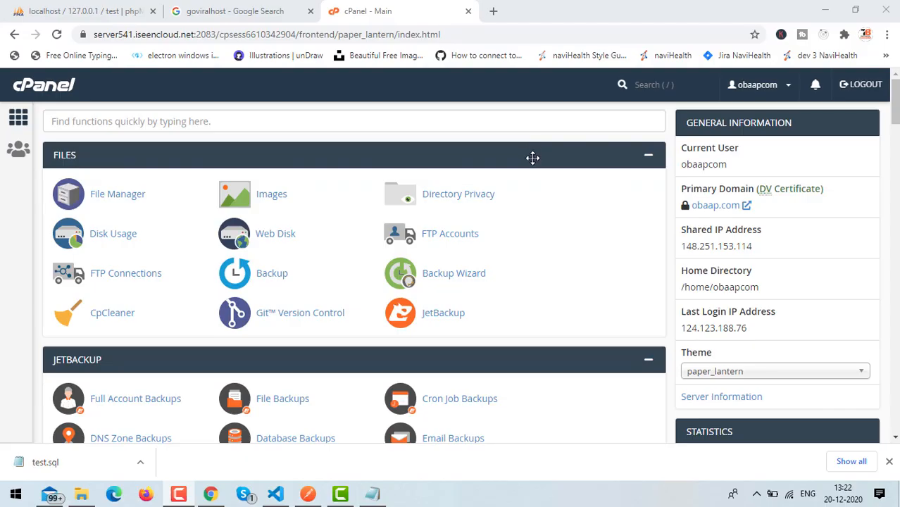
{"action": "scroll", "coordinate": [537, 256], "scroll_direction": "down", "scroll_amount": 4}
{"action": "scroll", "coordinate": [537, 261], "scroll_direction": "down", "scroll_amount": 4}
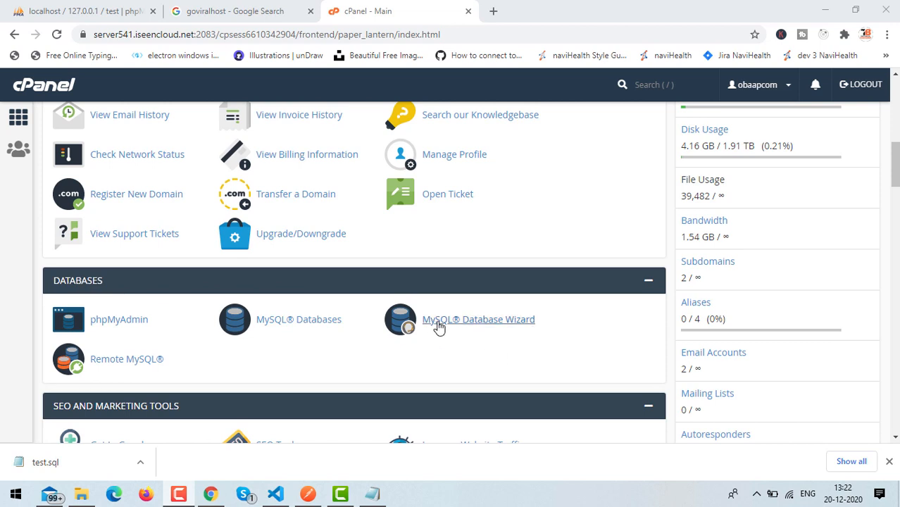
{"action": "left_click", "coordinate": [493, 328]}
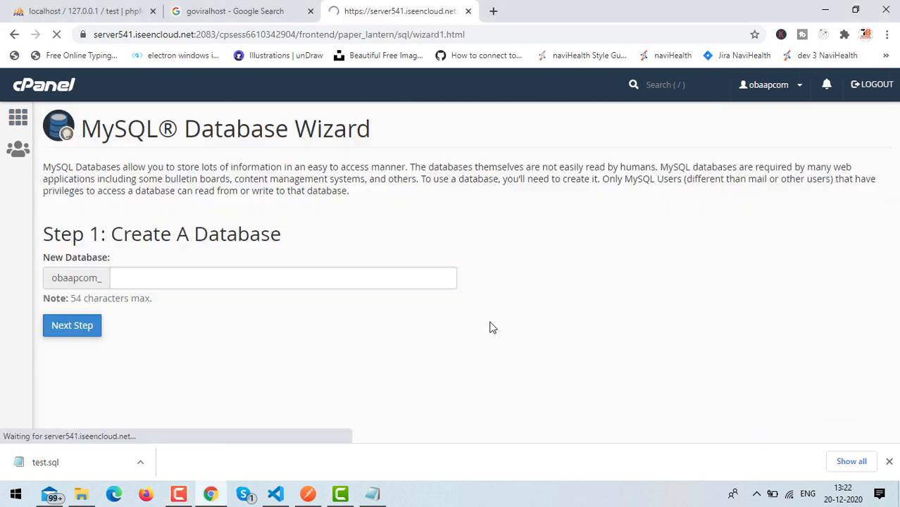
{"action": "type", "text": "test_db"}
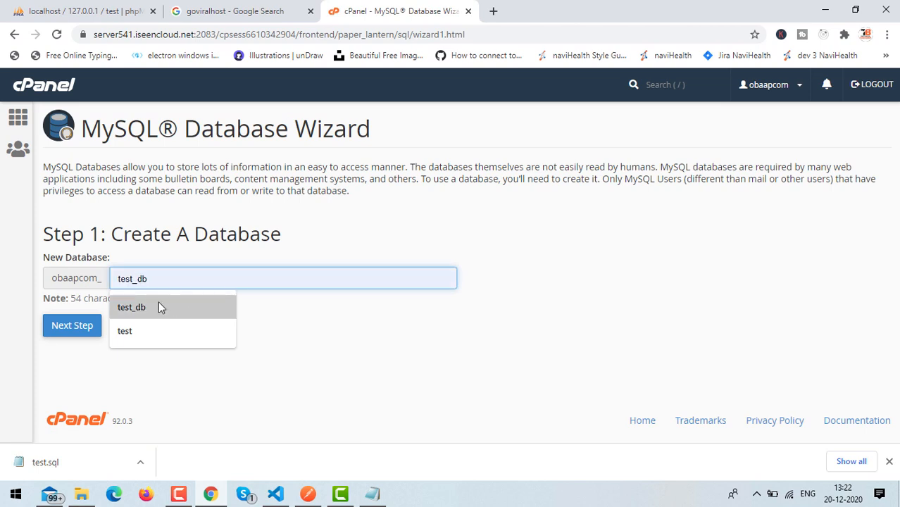
{"action": "left_click", "coordinate": [158, 307]}
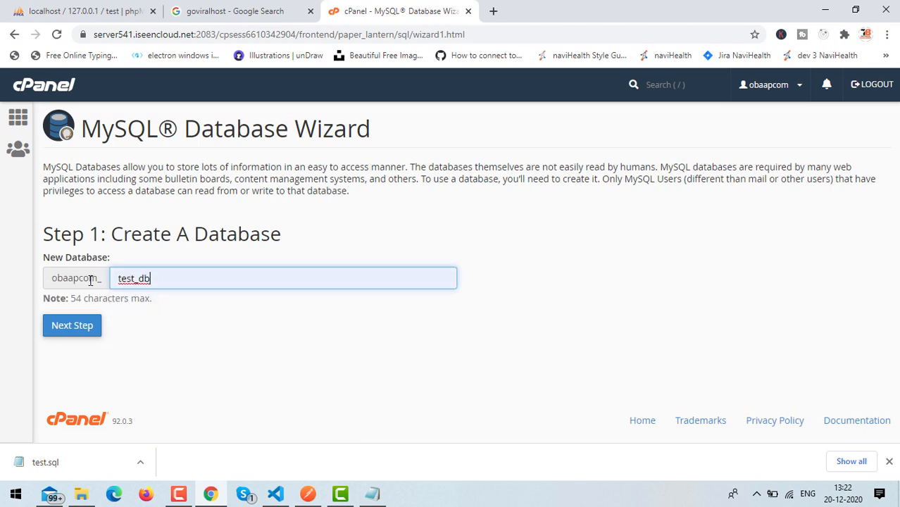
{"action": "left_click", "coordinate": [84, 329]}
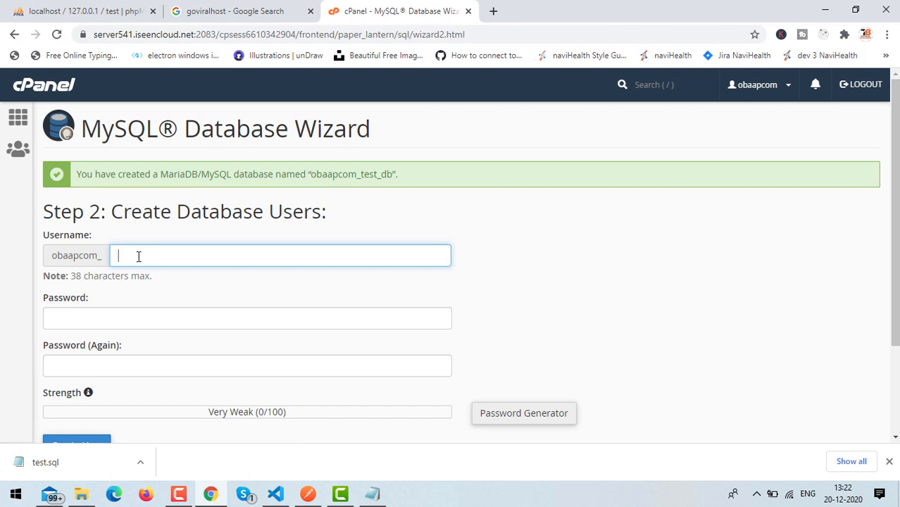
- Set the new database user's username to test123
{"action": "left_click", "coordinate": [139, 256]}
{"action": "type", "text": "test123"}
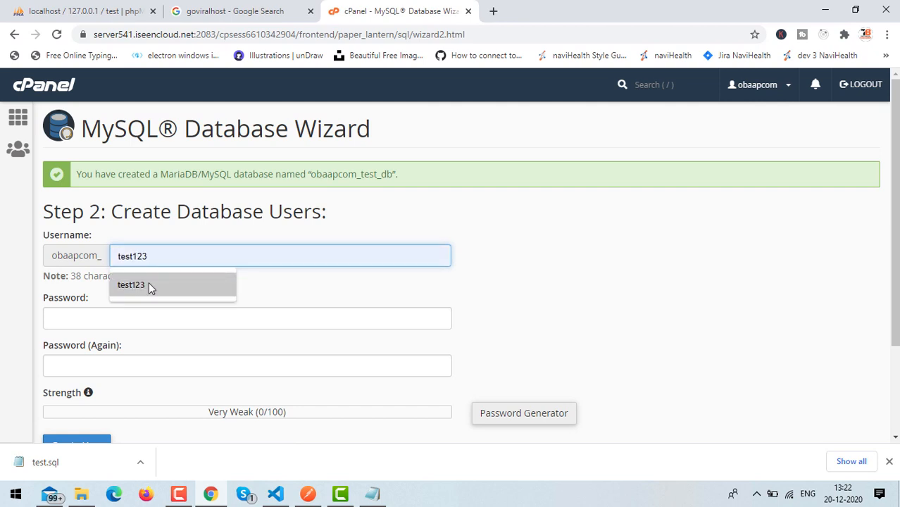
{"action": "left_click", "coordinate": [148, 284]}
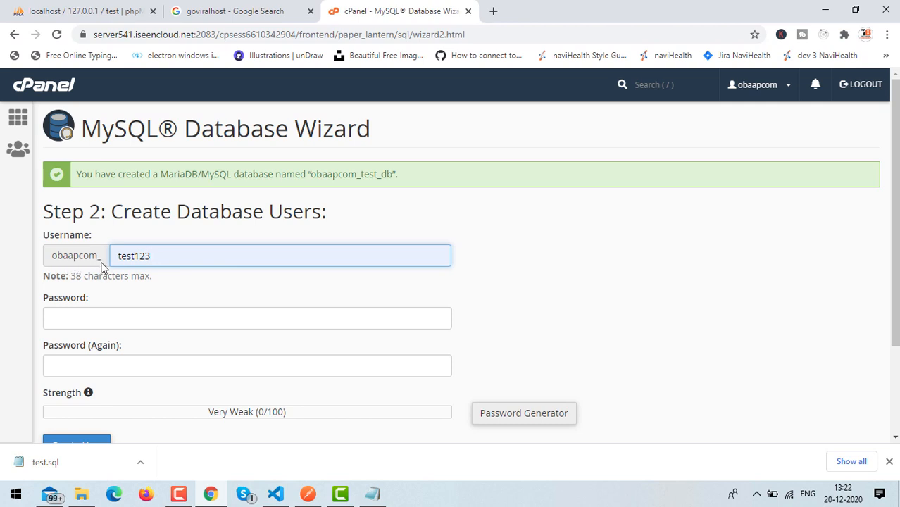
- Generate a new password with the Password Generator, copy it, and close the generator
{"action": "left_click", "coordinate": [155, 314]}
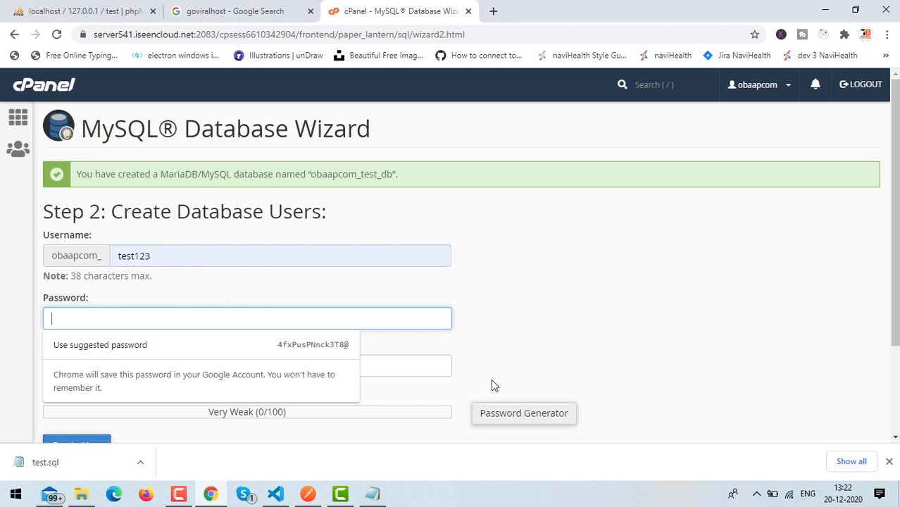
{"action": "left_click", "coordinate": [535, 416]}
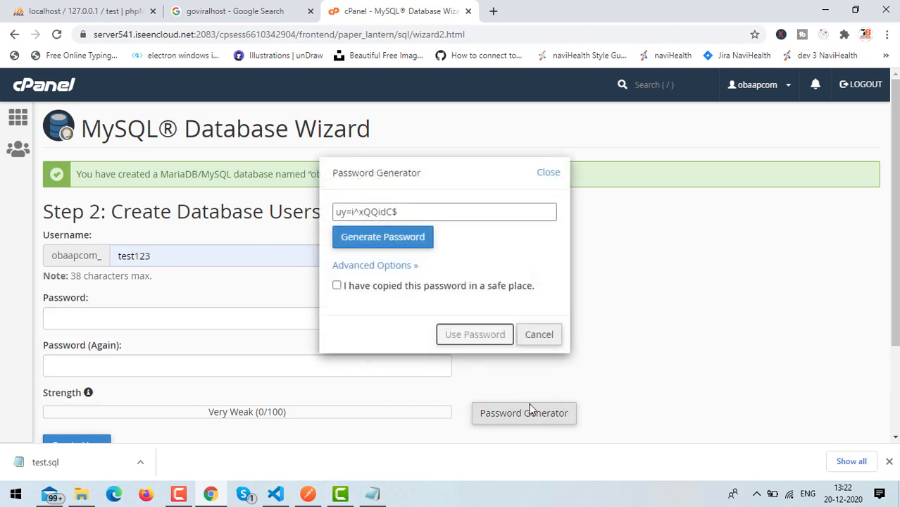
{"action": "left_click", "coordinate": [403, 241]}
{"action": "left_click", "coordinate": [421, 213]}
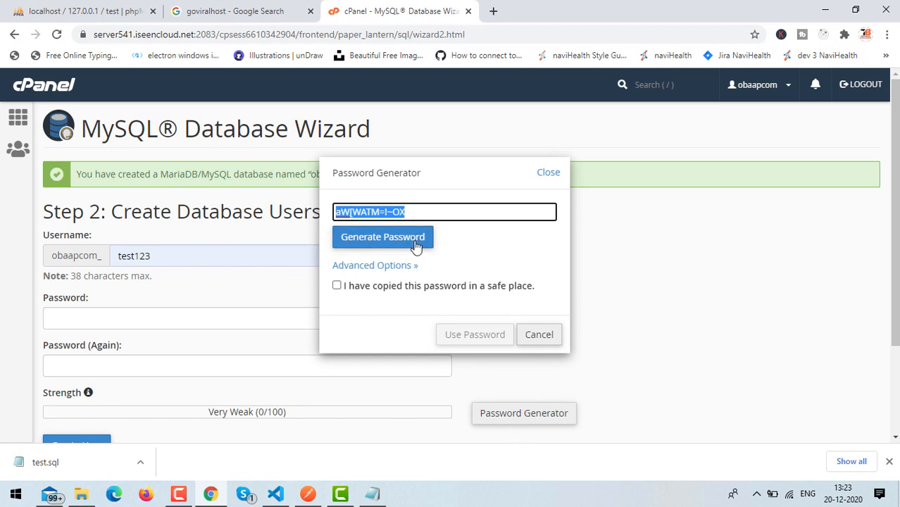
{"action": "left_click", "coordinate": [537, 334]}
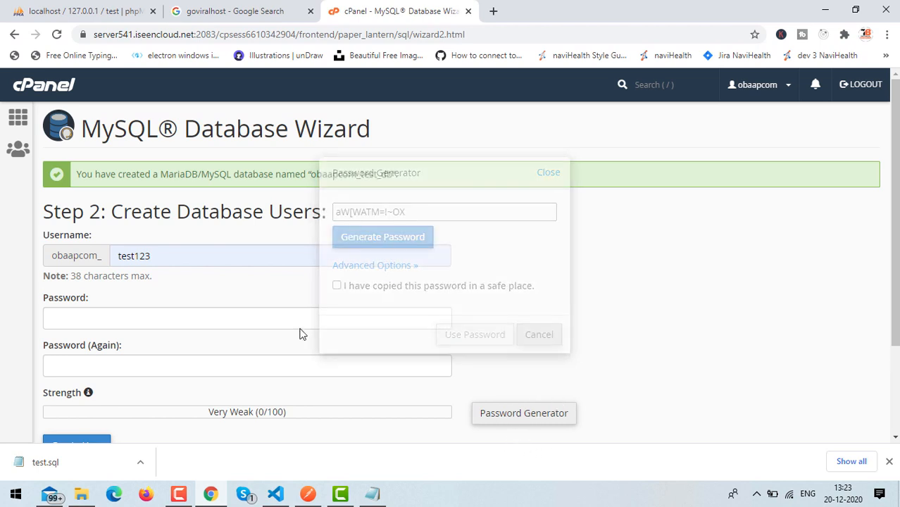
- Paste the generated password into both password fields of the new database user
{"action": "left_click", "coordinate": [156, 312]}
{"action": "key", "text": "ctrl+v"}
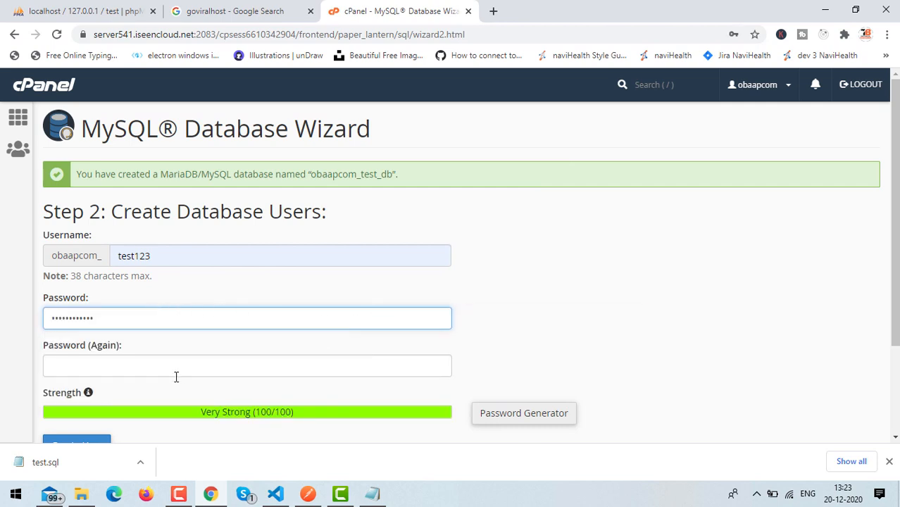
{"action": "left_click", "coordinate": [183, 367]}
{"action": "key", "text": "ctrl+v"}
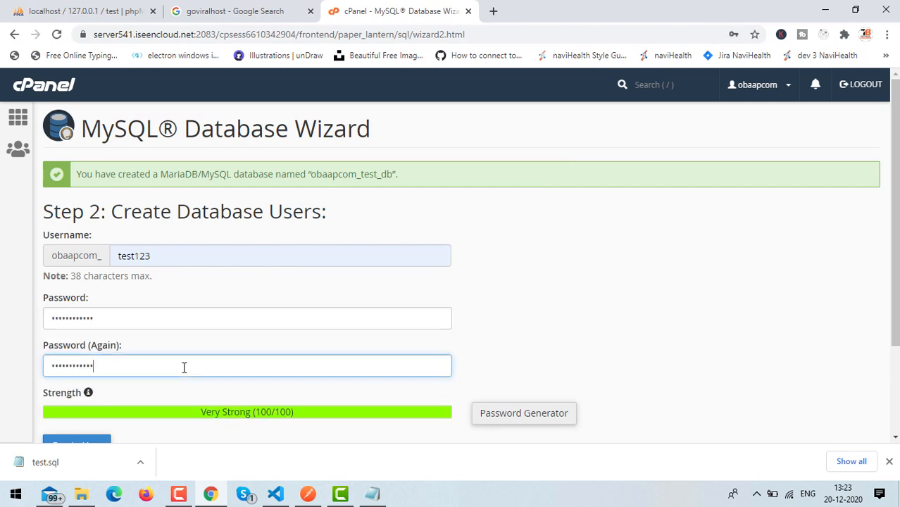
- Switch to Notepad and replace its text with the copied database user password
{"action": "scroll", "coordinate": [280, 358], "scroll_direction": "down", "scroll_amount": 2}
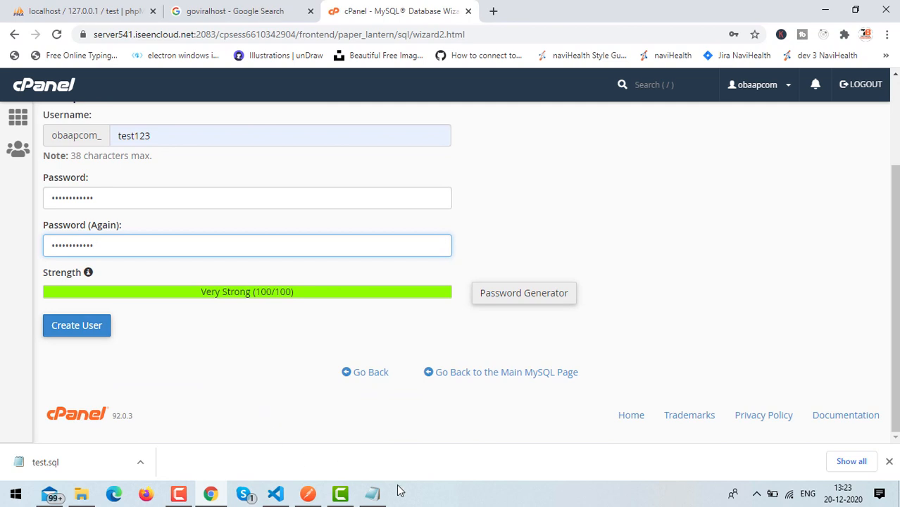
{"action": "left_click", "coordinate": [372, 493]}
{"action": "key", "text": "ctrl+a"}
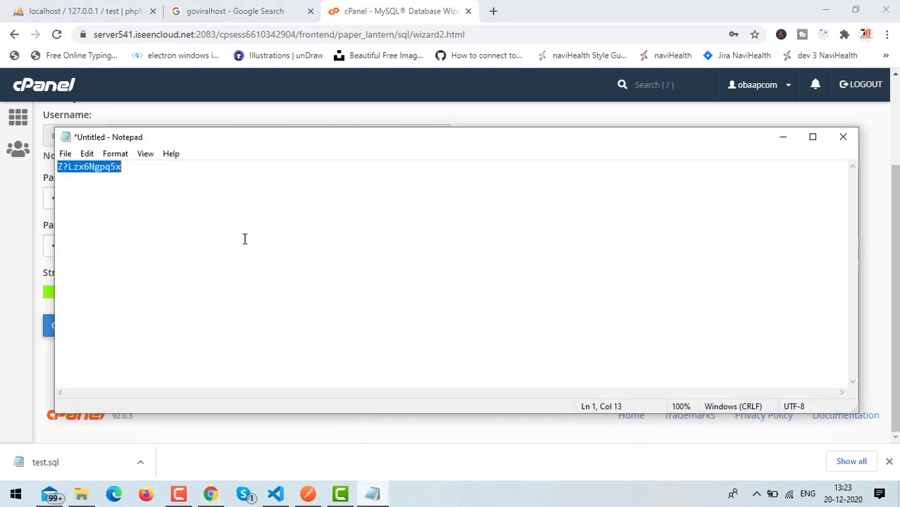
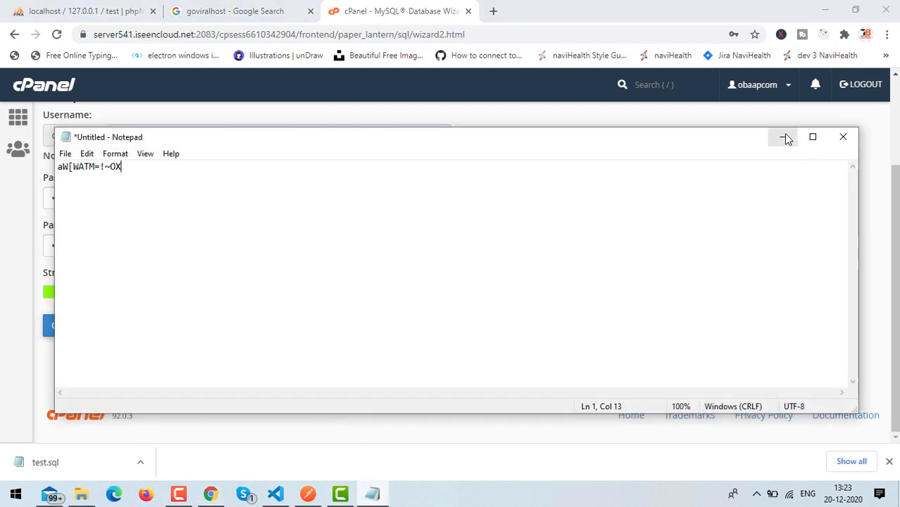
{"action": "left_click", "coordinate": [783, 136]}
- Create the database user in the wizard and grant it all privileges on the new database
{"action": "left_click", "coordinate": [80, 330]}
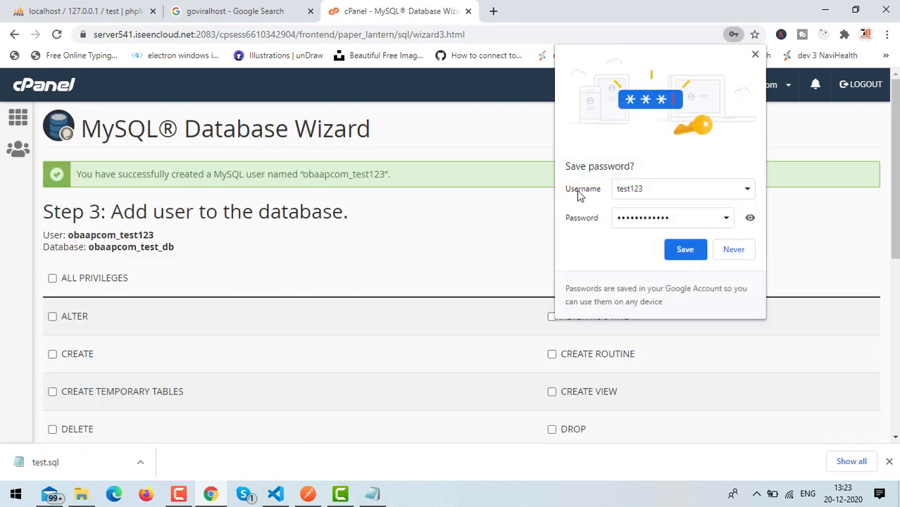
{"action": "left_click", "coordinate": [755, 54]}
{"action": "scroll", "coordinate": [127, 241], "scroll_direction": "down", "scroll_amount": 1}
{"action": "scroll", "coordinate": [127, 241], "scroll_direction": "down", "scroll_amount": 1}
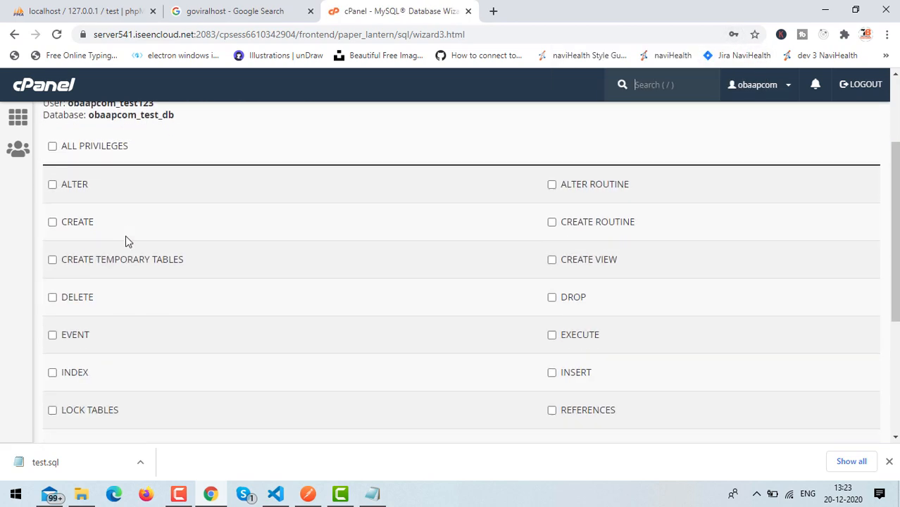
{"action": "scroll", "coordinate": [123, 240], "scroll_direction": "up", "scroll_amount": 2}
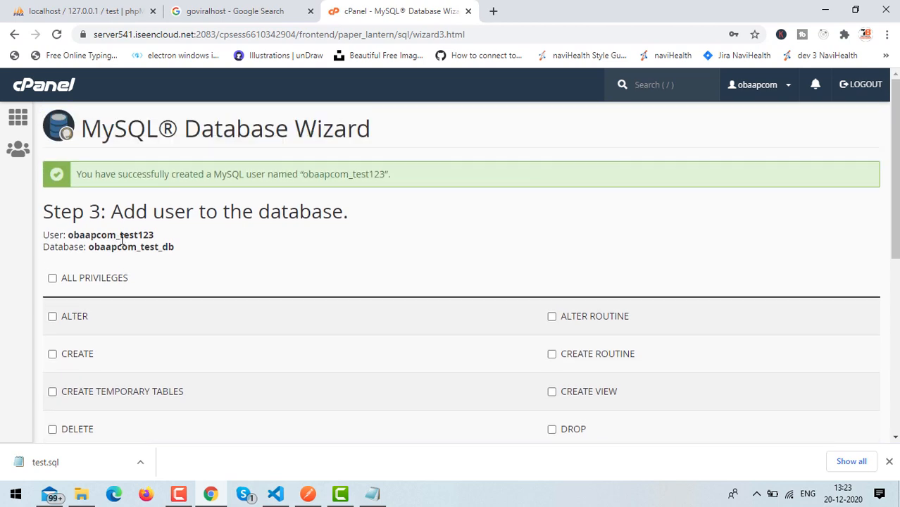
{"action": "left_click", "coordinate": [52, 279]}
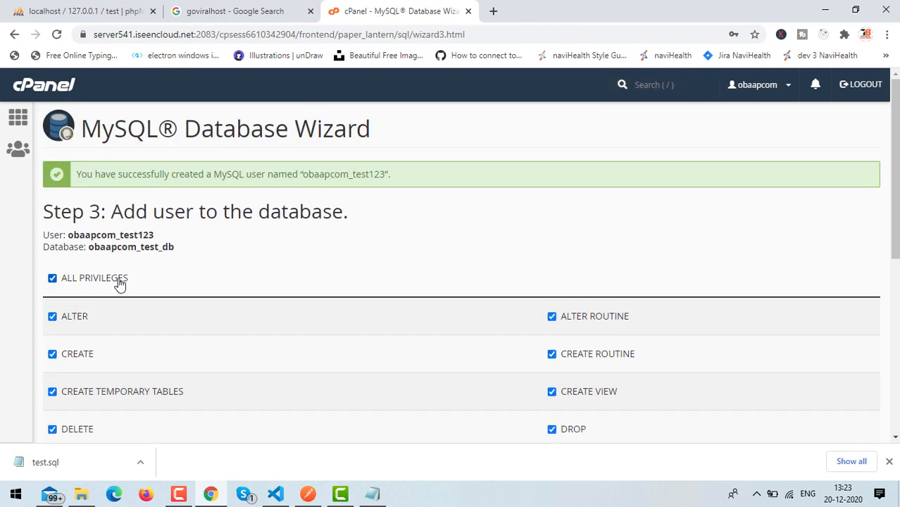
{"action": "scroll", "coordinate": [118, 309], "scroll_direction": "down", "scroll_amount": 4}
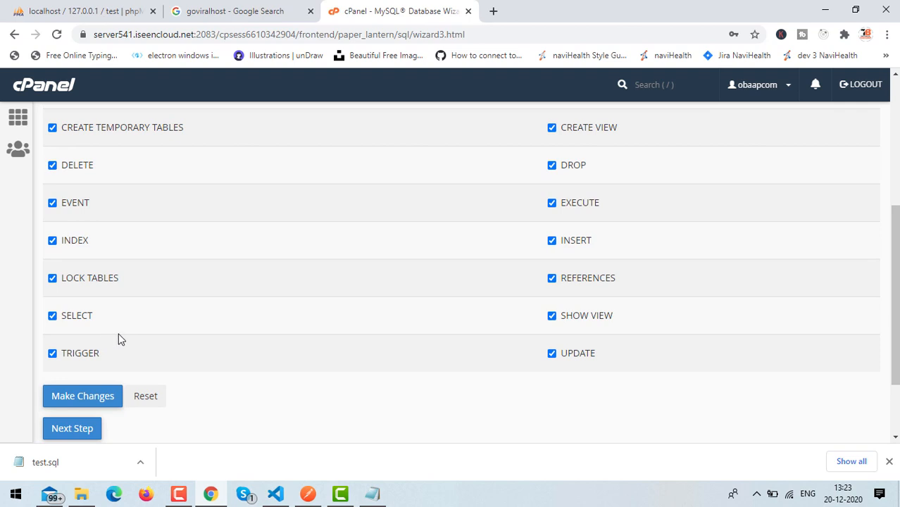
{"action": "scroll", "coordinate": [118, 340], "scroll_direction": "up", "scroll_amount": 1}
{"action": "scroll", "coordinate": [115, 318], "scroll_direction": "down", "scroll_amount": 2}
{"action": "left_click", "coordinate": [77, 364]}
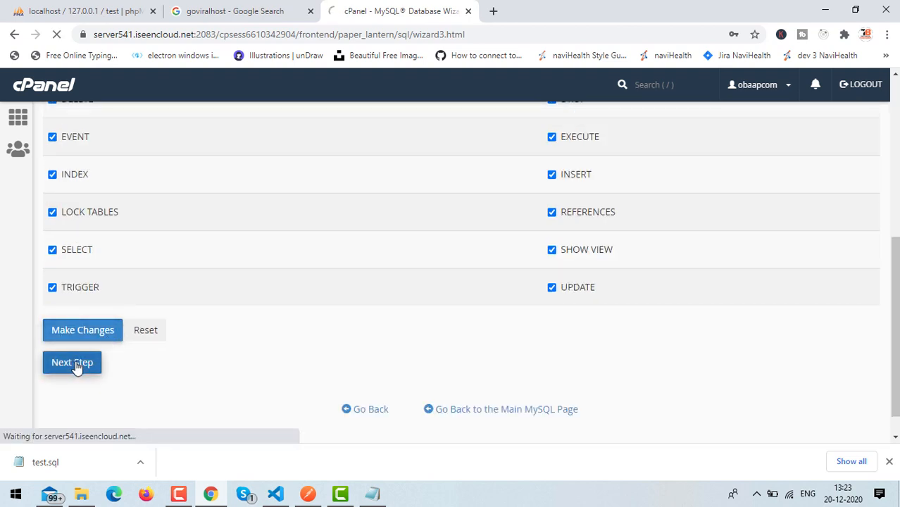
- Copy the wizard's line naming the database user and database into Notepad, a few lines below the password
{"action": "left_click_drag", "start_coordinate": [416, 203], "coordinate": [75, 203]}
{"action": "key", "text": "ctrl+c"}
{"action": "left_click", "coordinate": [372, 495]}
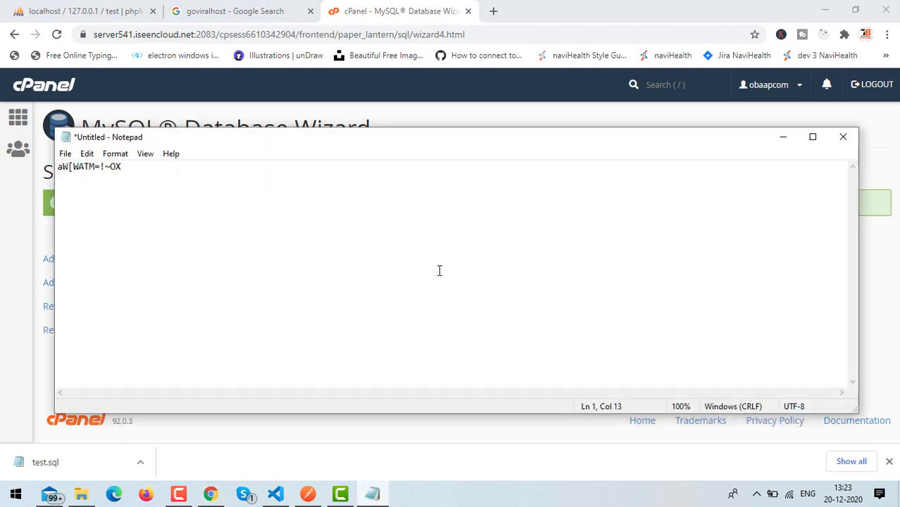
{"action": "key", "text": "Return"}
{"action": "key", "text": "Return"}
{"action": "key", "text": "Return"}
{"action": "key", "text": "ctrl+v"}
{"action": "double_click", "coordinate": [378, 204]}
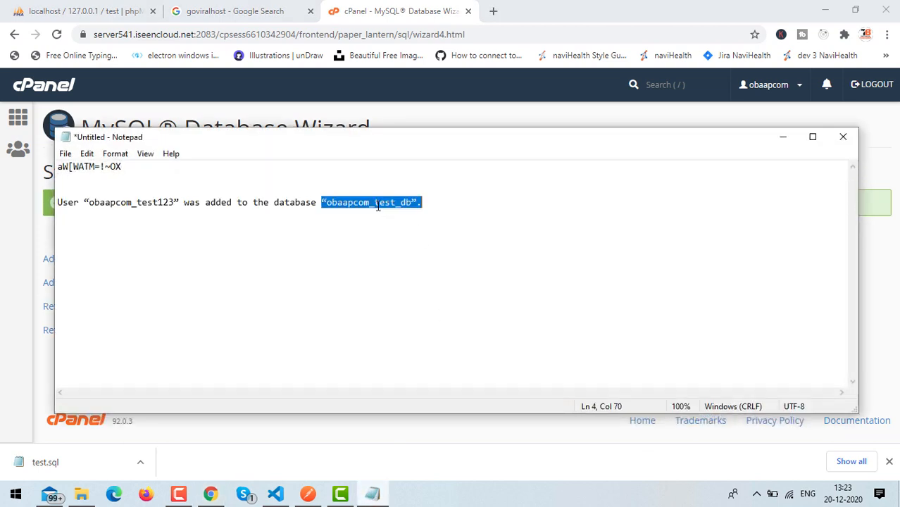
{"action": "double_click", "coordinate": [158, 199]}
{"action": "left_click", "coordinate": [783, 137]}
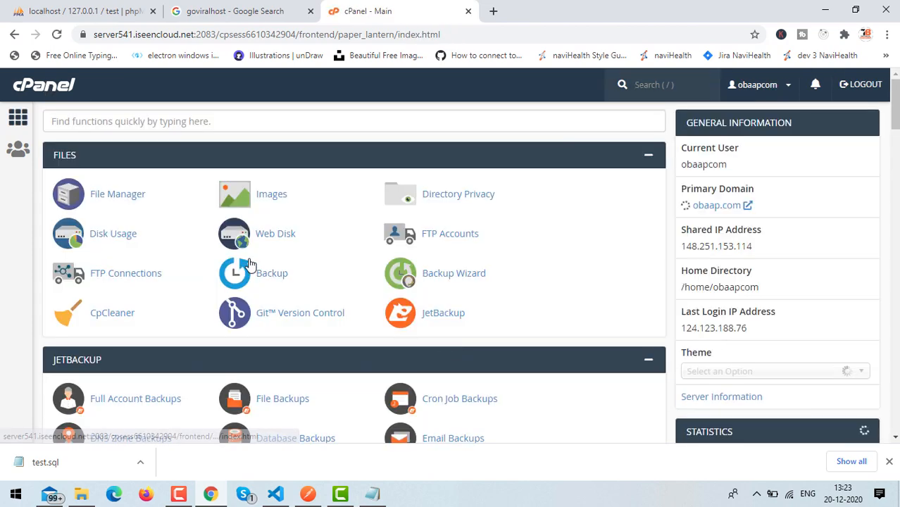
- Export the local "test" database from the localhost phpMyAdmin with the Quick method in SQL format
{"action": "scroll", "coordinate": [282, 272], "scroll_direction": "down", "scroll_amount": 4}
{"action": "scroll", "coordinate": [347, 282], "scroll_direction": "down", "scroll_amount": 3}
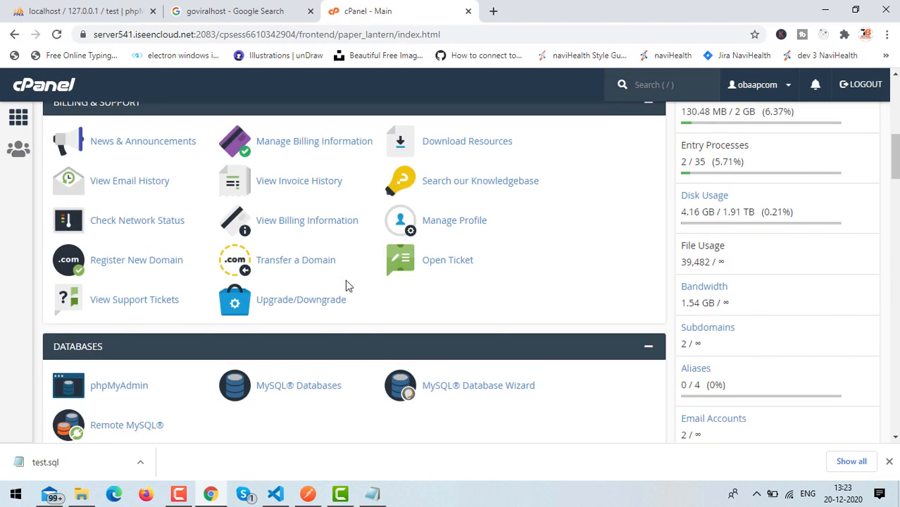
{"action": "left_click", "coordinate": [116, 10]}
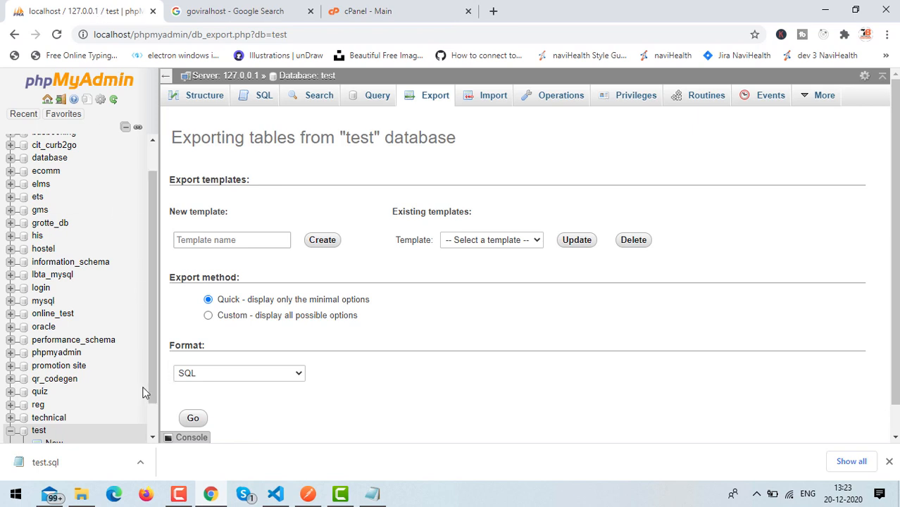
{"action": "scroll", "coordinate": [80, 402], "scroll_direction": "down", "scroll_amount": 1}
{"action": "scroll", "coordinate": [79, 401], "scroll_direction": "down", "scroll_amount": 1}
{"action": "left_click", "coordinate": [39, 392]}
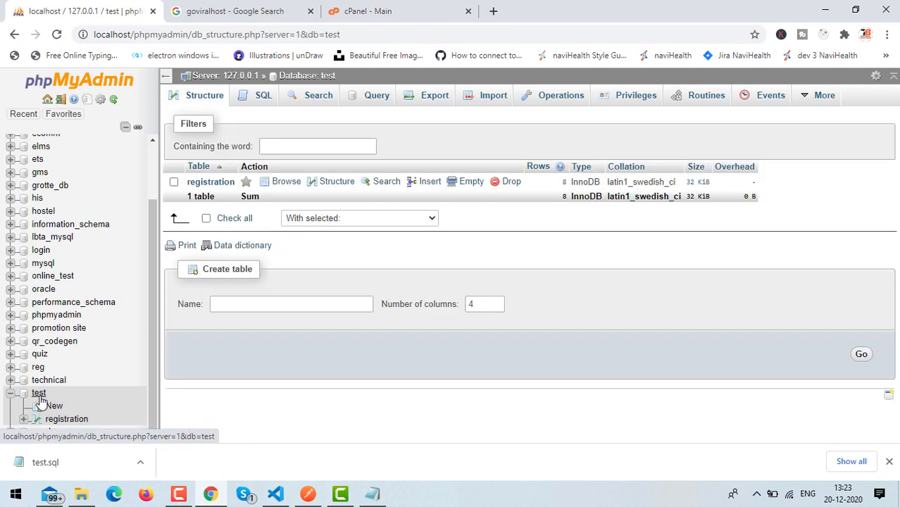
{"action": "left_click", "coordinate": [428, 96]}
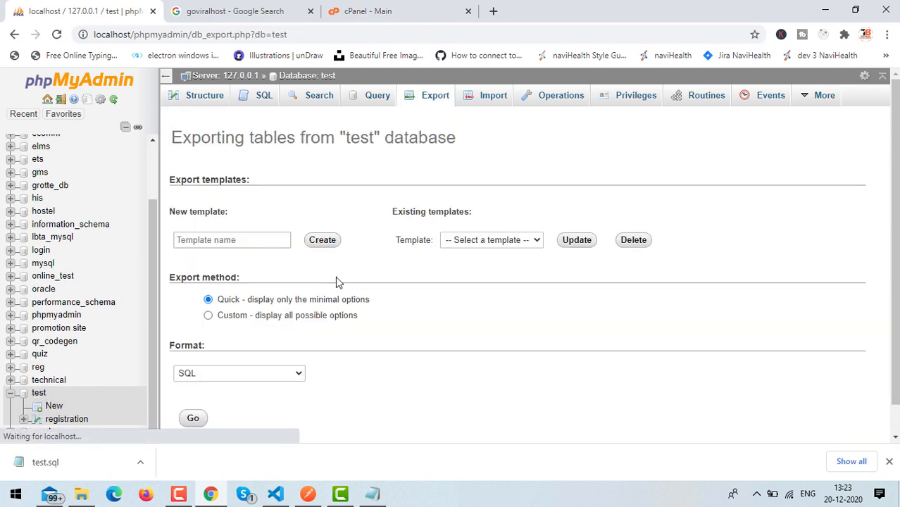
{"action": "left_click", "coordinate": [196, 421]}
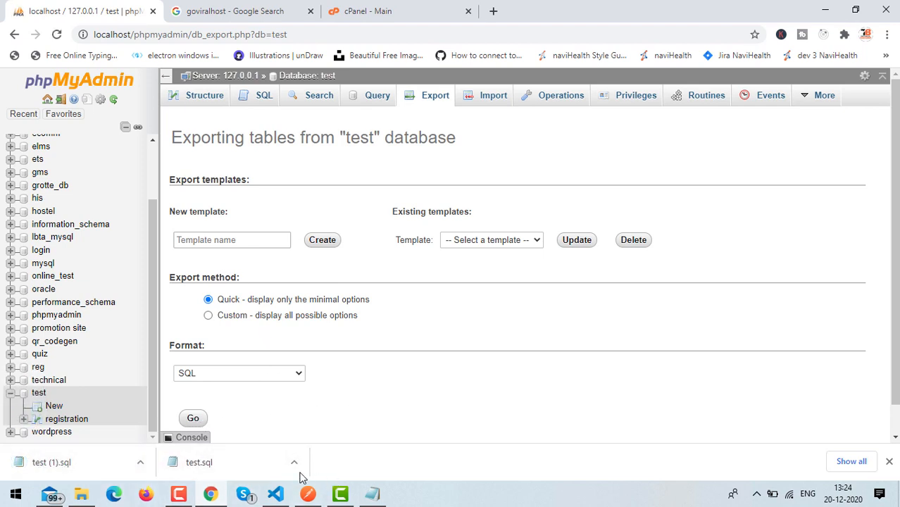
- Return to cPanel, launch the hosted phpMyAdmin and open the obaapcom_test_db database
{"action": "left_click", "coordinate": [388, 11]}
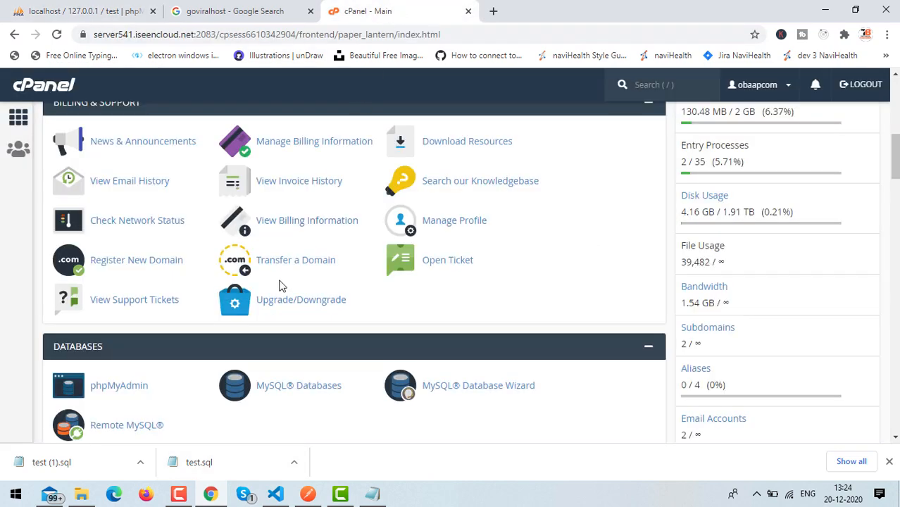
{"action": "scroll", "coordinate": [282, 285], "scroll_direction": "down", "scroll_amount": 3}
{"action": "scroll", "coordinate": [280, 285], "scroll_direction": "up", "scroll_amount": 3}
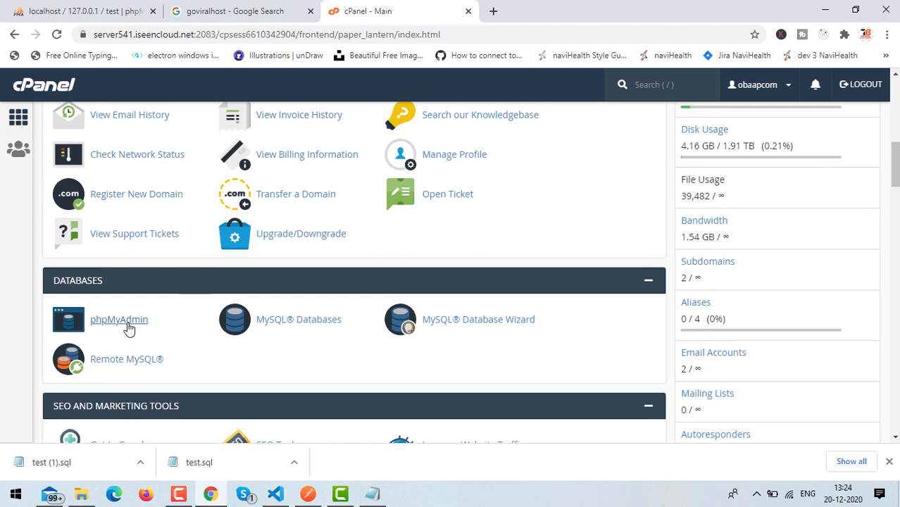
{"action": "left_click", "coordinate": [129, 324]}
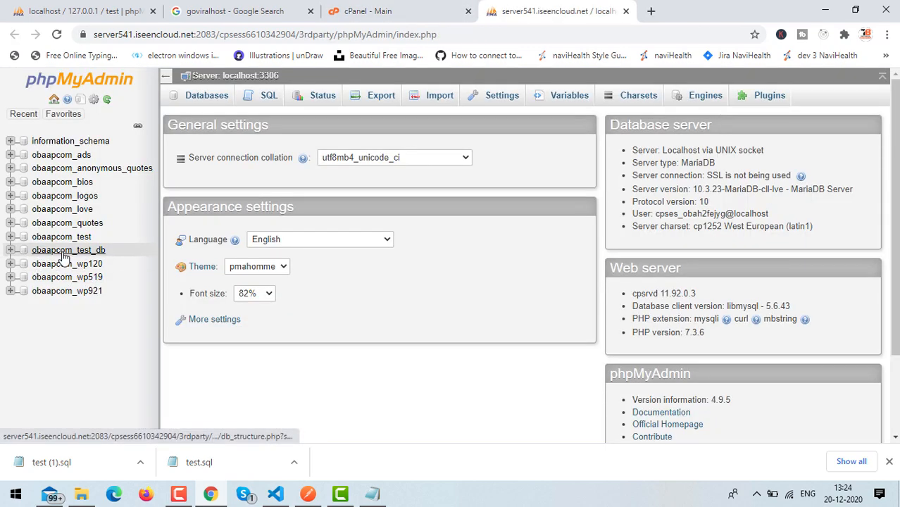
{"action": "left_click", "coordinate": [88, 254]}
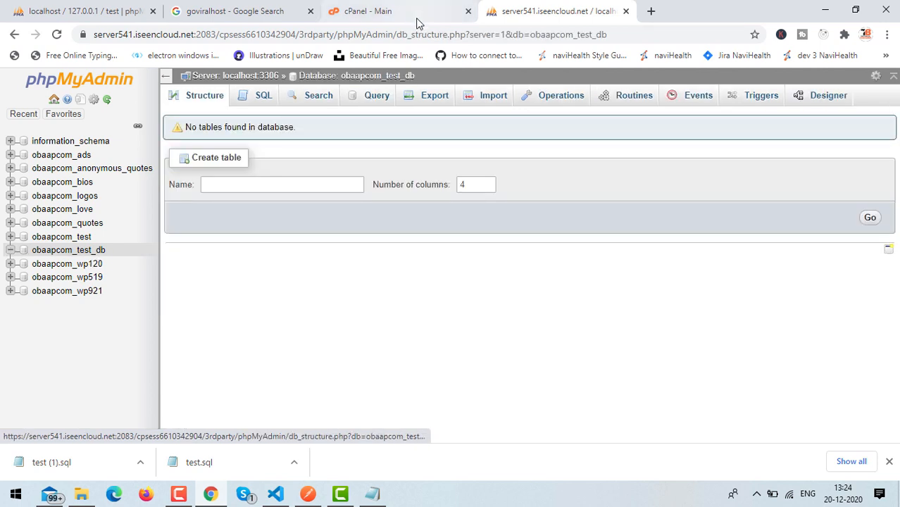
- Import the exported file test (1).sql into the obaapcom_test_db database
{"action": "left_click", "coordinate": [481, 96]}
{"action": "left_click", "coordinate": [295, 228]}
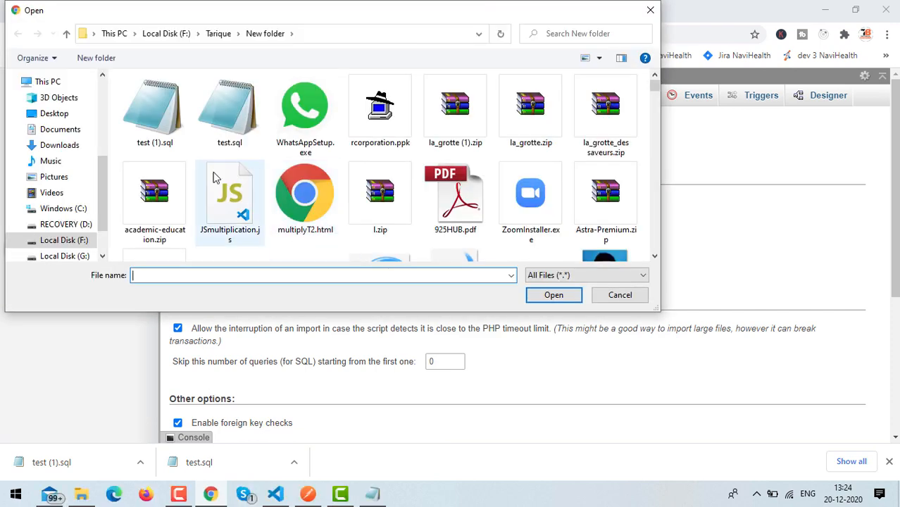
{"action": "left_click", "coordinate": [155, 111]}
{"action": "left_click", "coordinate": [553, 295]}
{"action": "scroll", "coordinate": [352, 338], "scroll_direction": "down", "scroll_amount": 3}
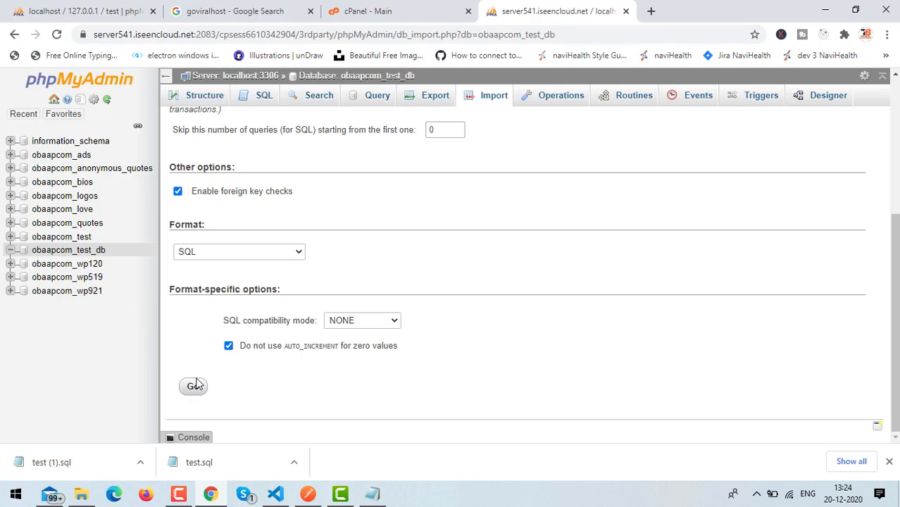
{"action": "left_click", "coordinate": [193, 385]}
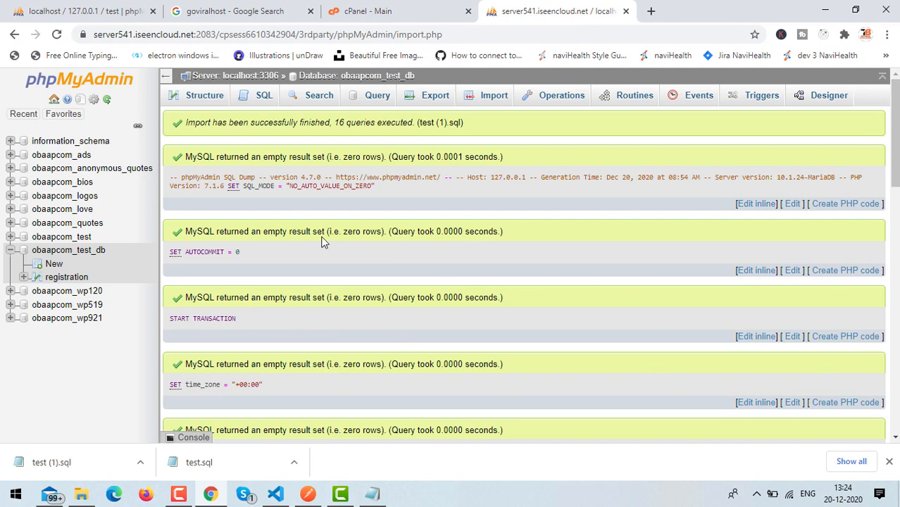
- Compare the rows of the imported registration table with those in the local test database
{"action": "left_click", "coordinate": [71, 281]}
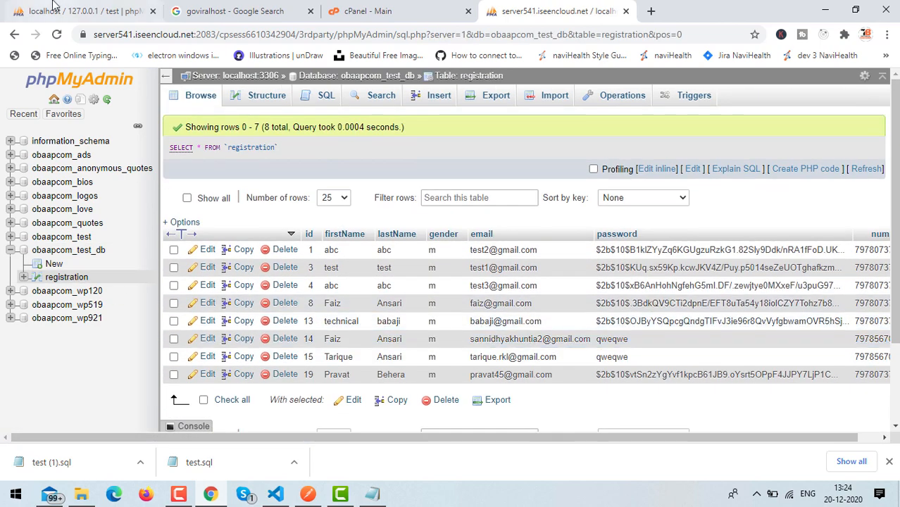
{"action": "left_click", "coordinate": [84, 11]}
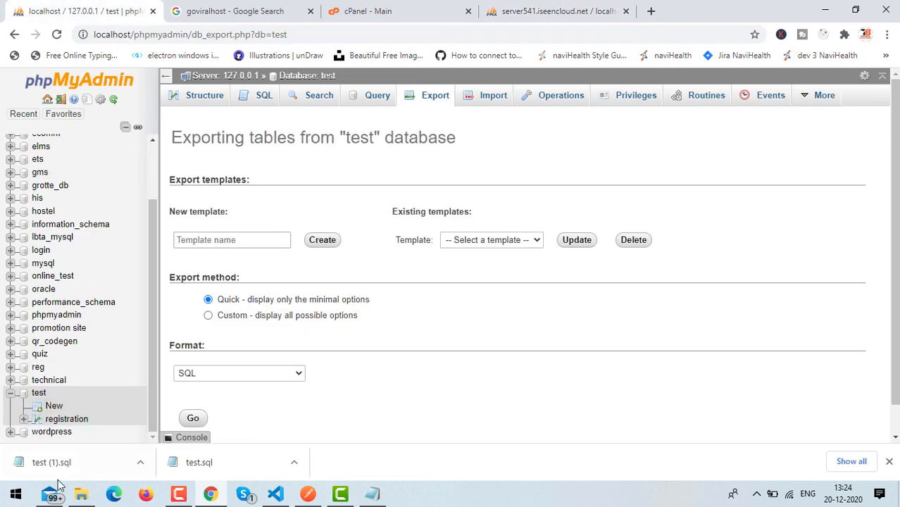
{"action": "left_click", "coordinate": [67, 419]}
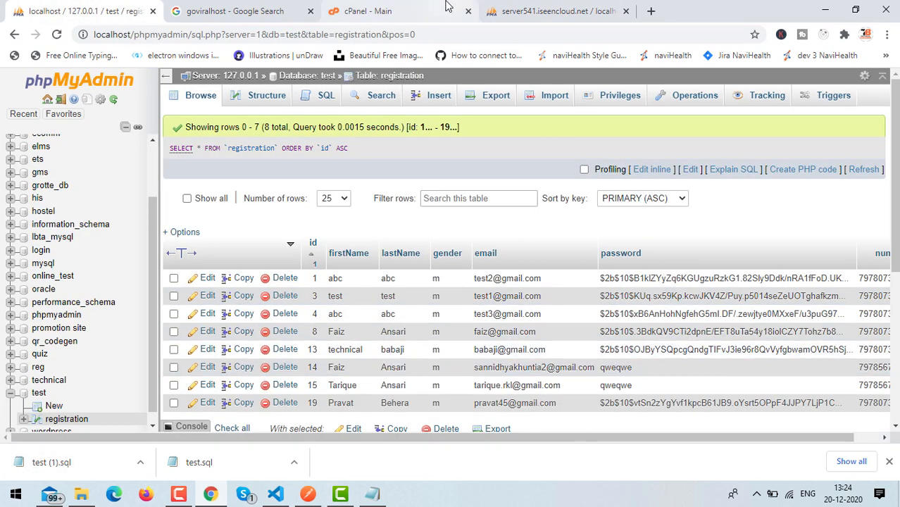
{"action": "left_click", "coordinate": [570, 8]}
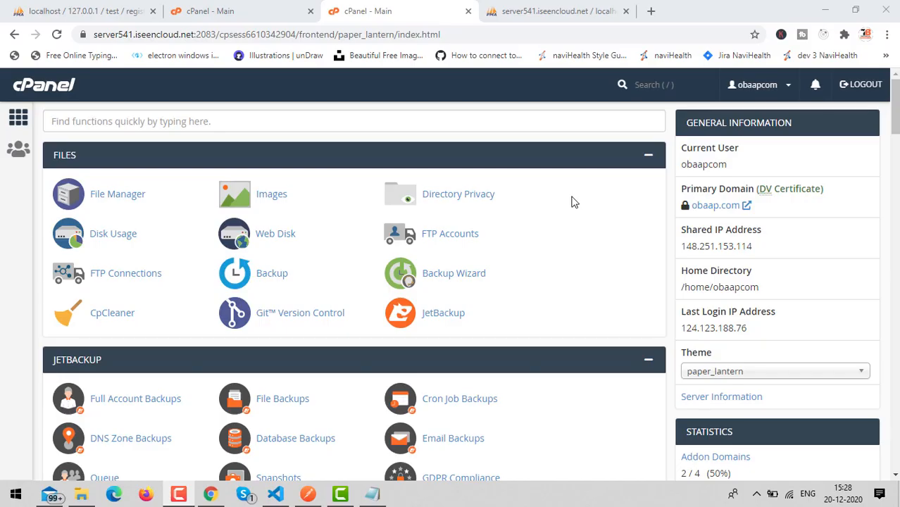
- Open cPanel's Node.js app setup and start creating a new application
{"action": "scroll", "coordinate": [555, 238], "scroll_direction": "down", "scroll_amount": 15}
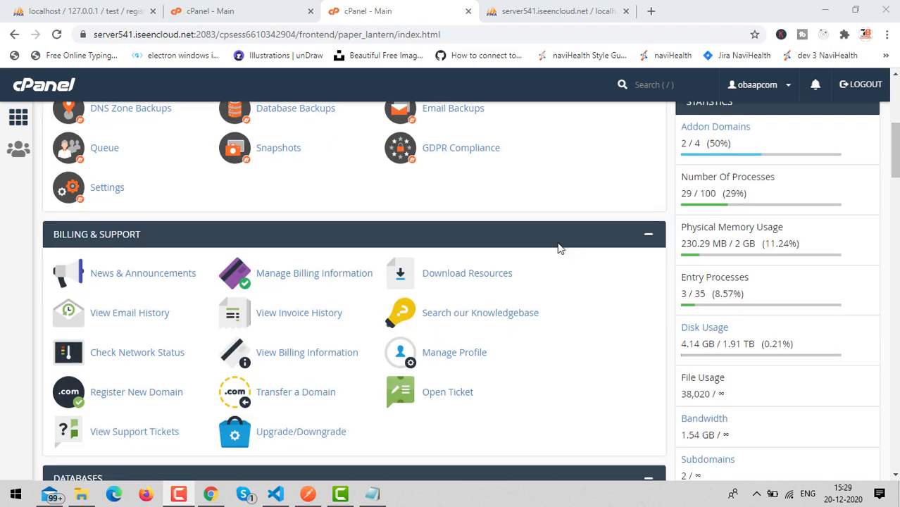
{"action": "scroll", "coordinate": [552, 261], "scroll_direction": "down", "scroll_amount": 8}
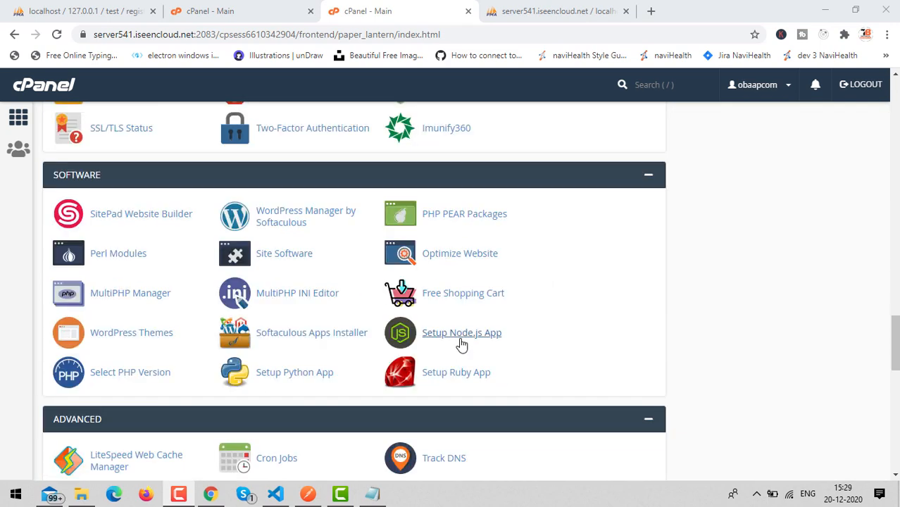
{"action": "left_click", "coordinate": [465, 341]}
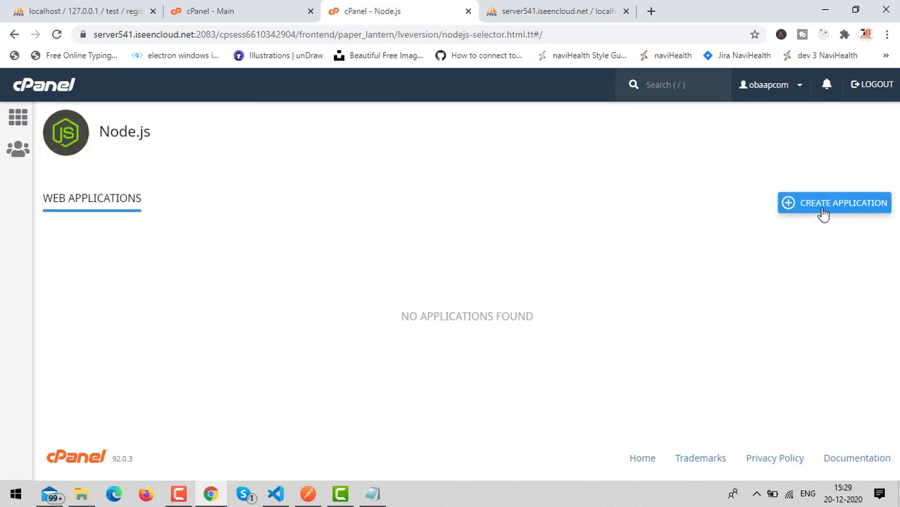
{"action": "left_click", "coordinate": [845, 210]}
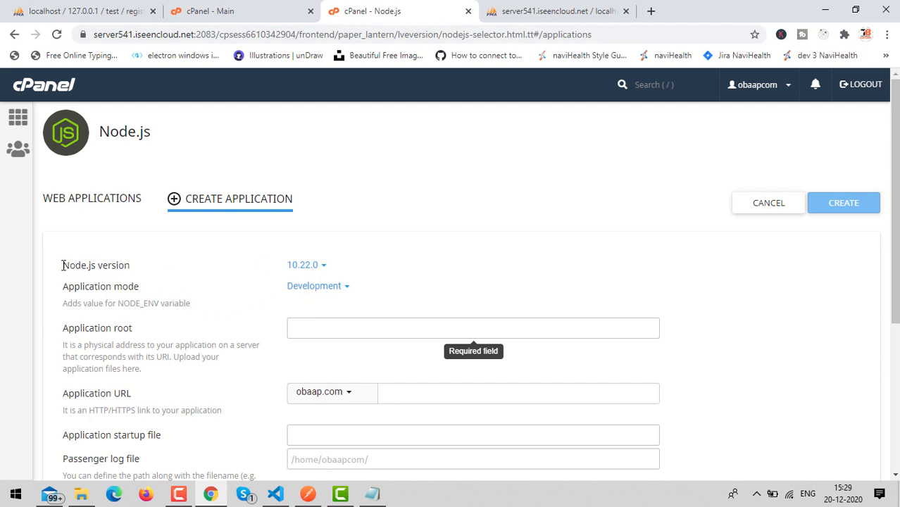
- Set the application's Node.js version to 12.18.3 (recommended) and its mode to Production
{"action": "left_click_drag", "start_coordinate": [64, 265], "coordinate": [126, 265]}
{"action": "left_click", "coordinate": [322, 268]}
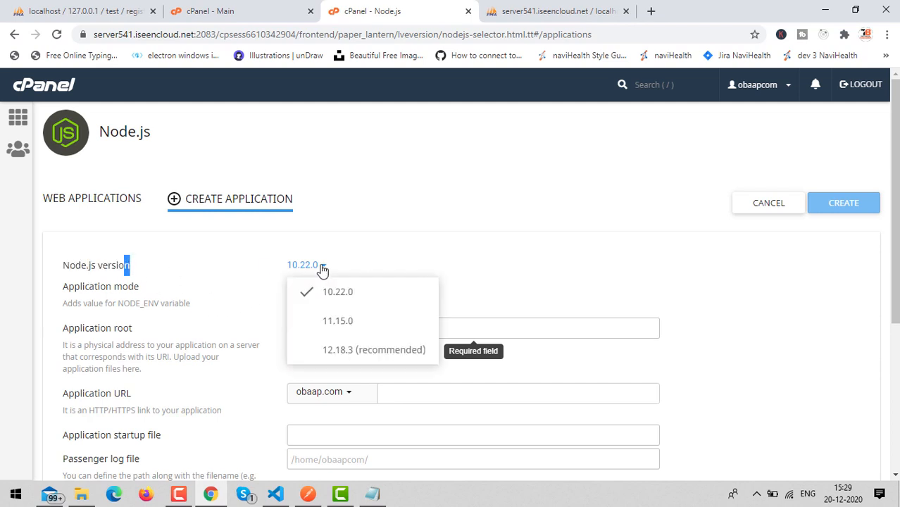
{"action": "left_click", "coordinate": [367, 350]}
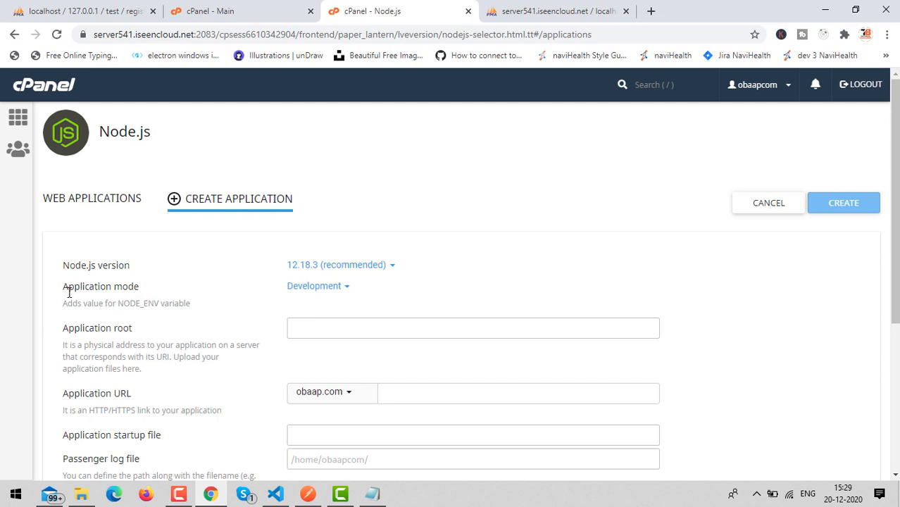
{"action": "left_click", "coordinate": [345, 289]}
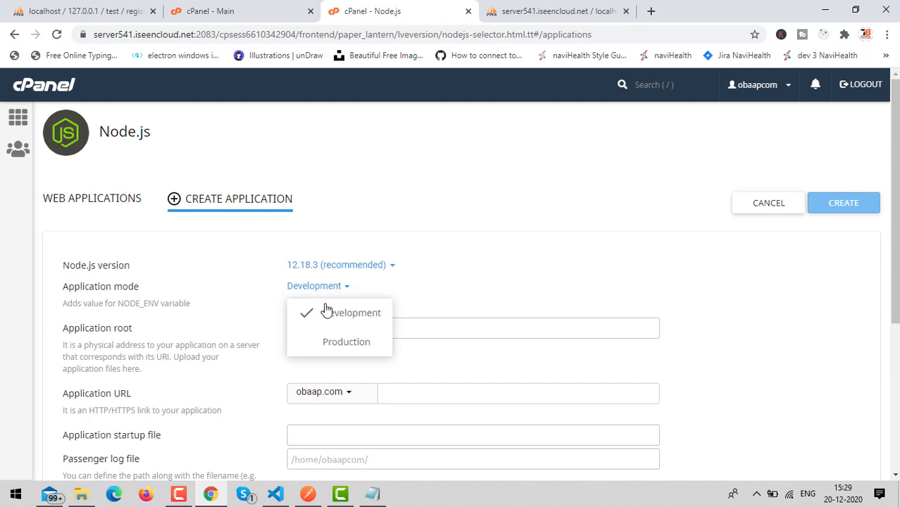
{"action": "left_click", "coordinate": [342, 342]}
{"action": "double_click", "coordinate": [137, 304]}
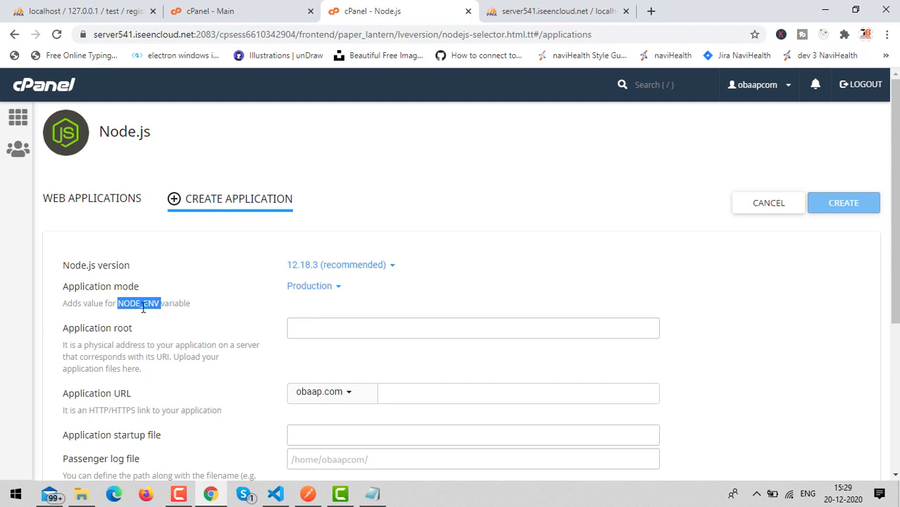
{"action": "left_click", "coordinate": [333, 288]}
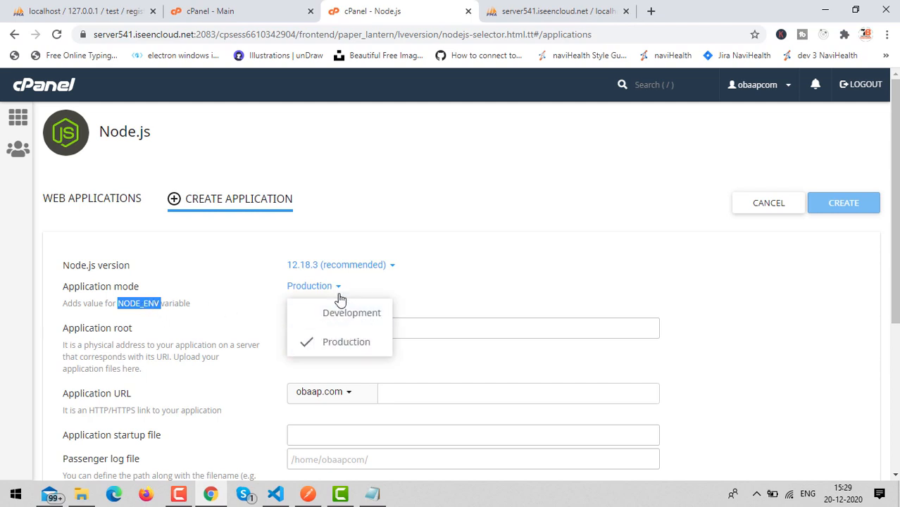
{"action": "left_click", "coordinate": [341, 294]}
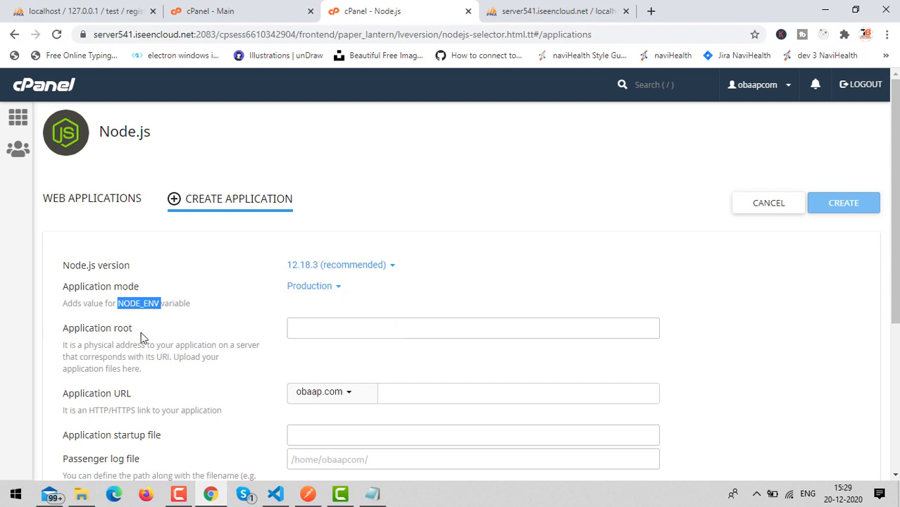
- Set the application root to nodejs
{"action": "left_click", "coordinate": [346, 330]}
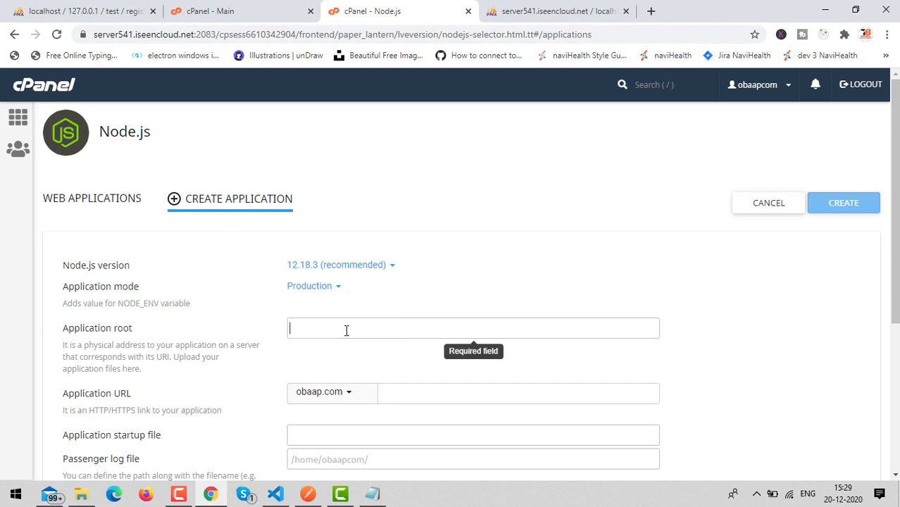
{"action": "type", "text": "nodejs"}
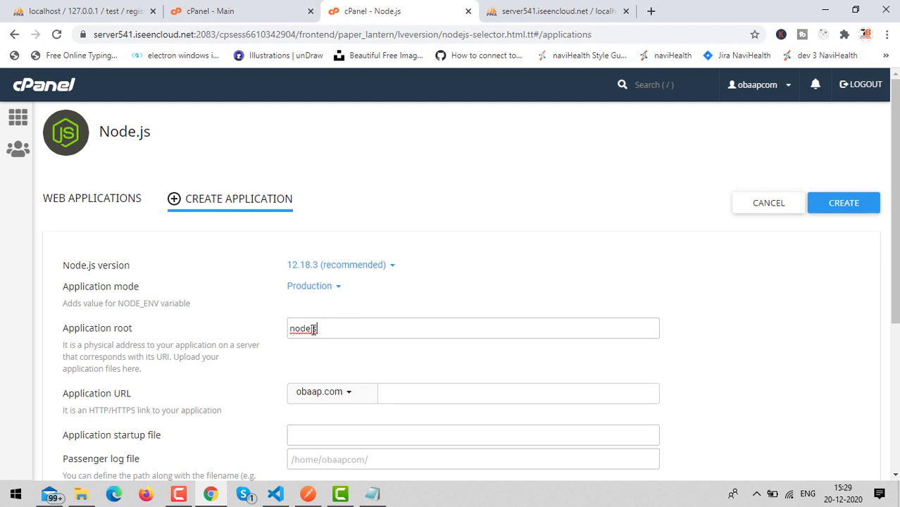
{"action": "double_click", "coordinate": [314, 329]}
{"action": "left_click", "coordinate": [333, 329]}
{"action": "left_click_drag", "start_coordinate": [333, 328], "coordinate": [290, 330]}
{"action": "scroll", "coordinate": [345, 345], "scroll_direction": "down", "scroll_amount": 2}
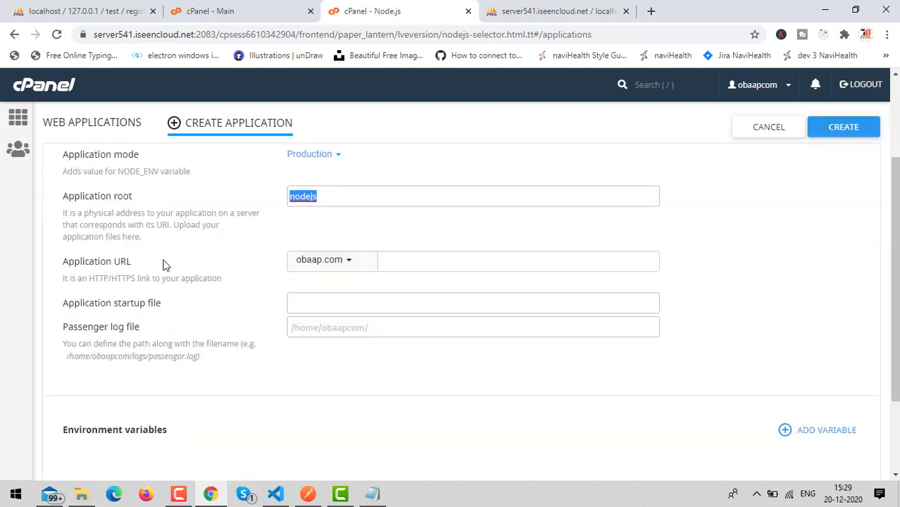
- Set the application URL to the path api on the 925hub.com domain
{"action": "left_click", "coordinate": [427, 263]}
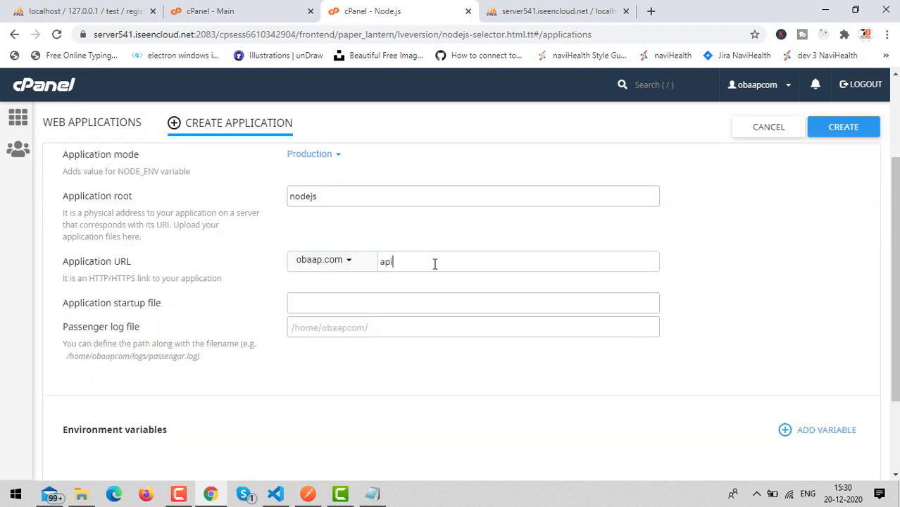
{"action": "left_click", "coordinate": [350, 266]}
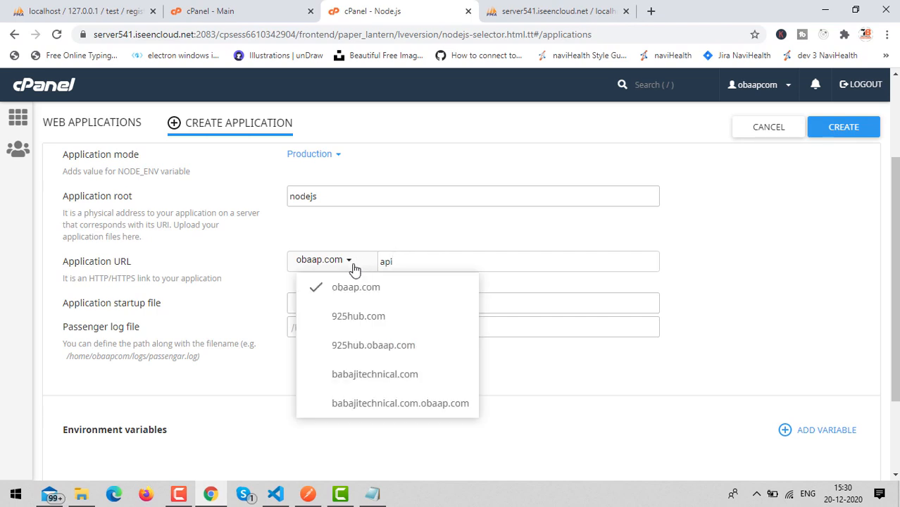
{"action": "left_click", "coordinate": [356, 318]}
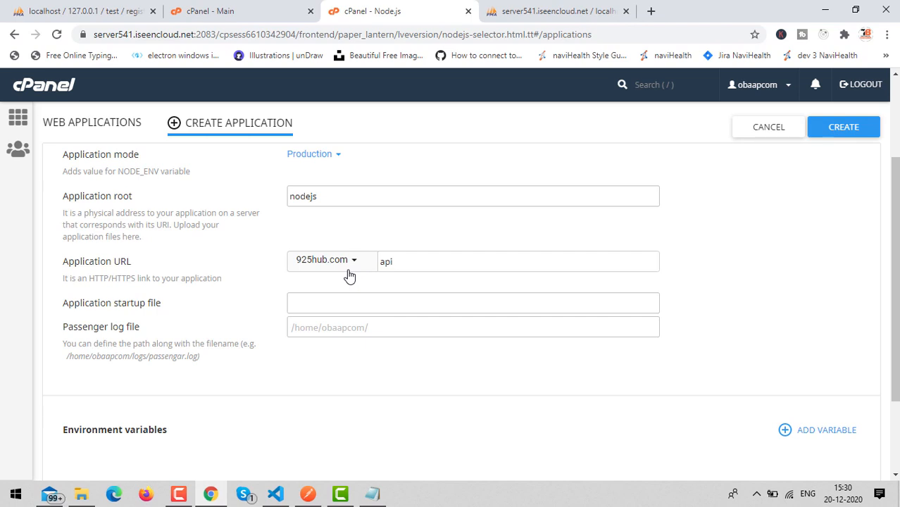
- Enter app.js as the application startup file
{"action": "left_click_drag", "start_coordinate": [63, 305], "coordinate": [166, 310]}
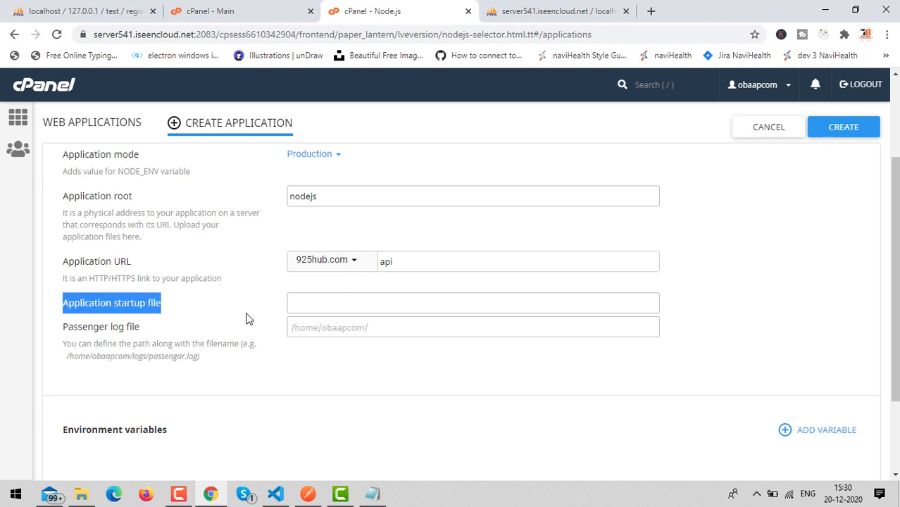
{"action": "left_click", "coordinate": [346, 309]}
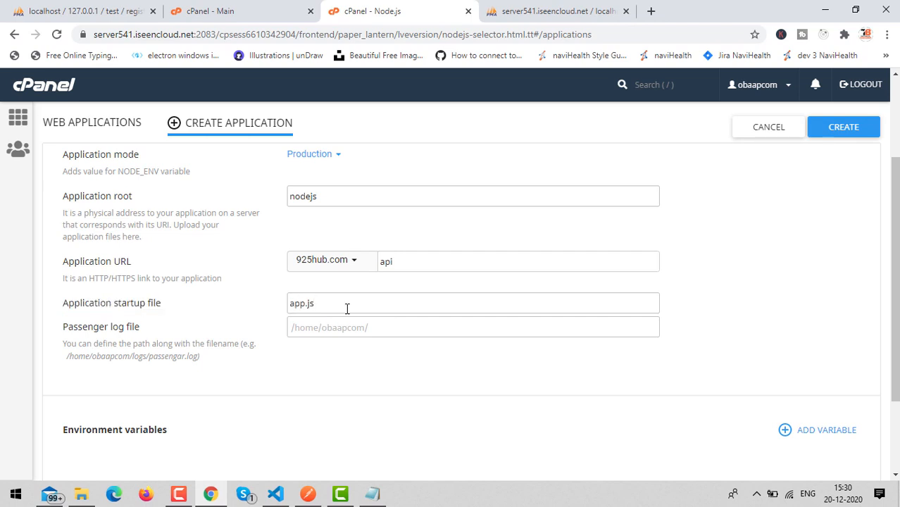
{"action": "scroll", "coordinate": [346, 308], "scroll_direction": "down", "scroll_amount": 3}
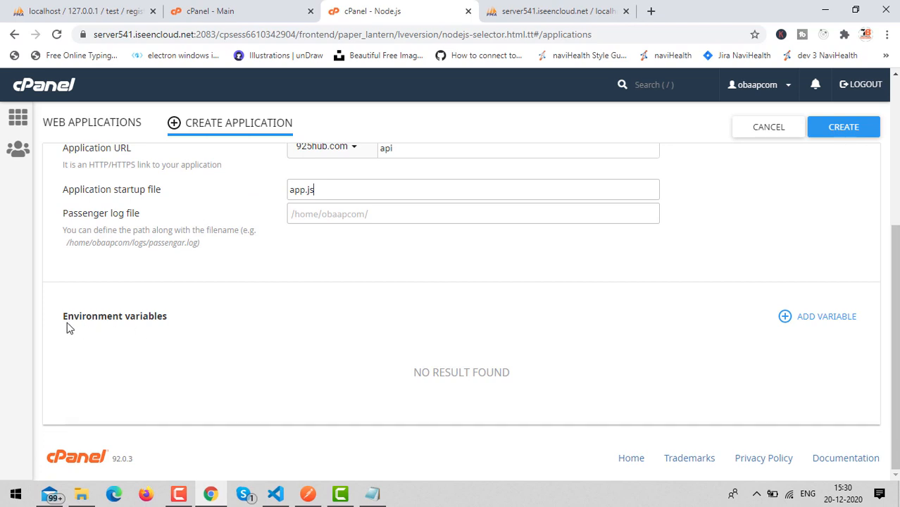
- Create the Node.js application with the entered settings and no environment variables
{"action": "left_click_drag", "start_coordinate": [64, 316], "coordinate": [169, 319]}
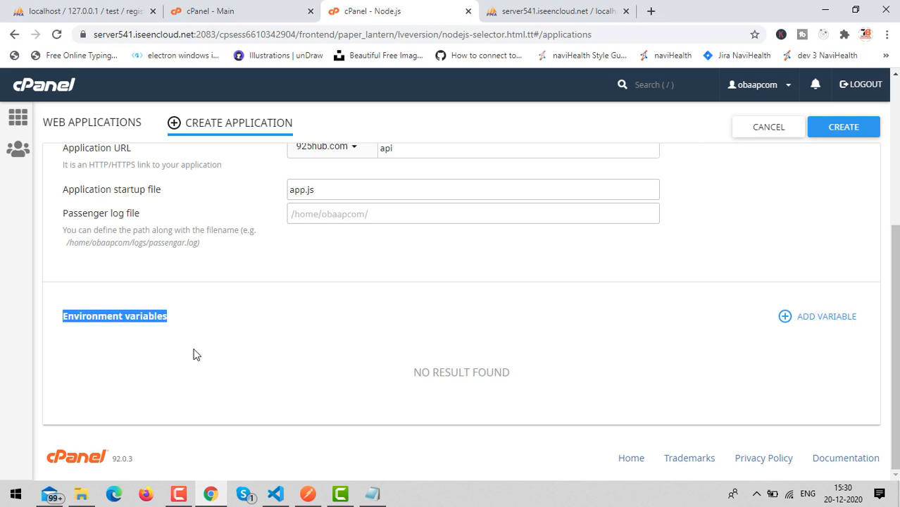
{"action": "scroll", "coordinate": [281, 359], "scroll_direction": "up", "scroll_amount": 3}
{"action": "left_click", "coordinate": [849, 161]}
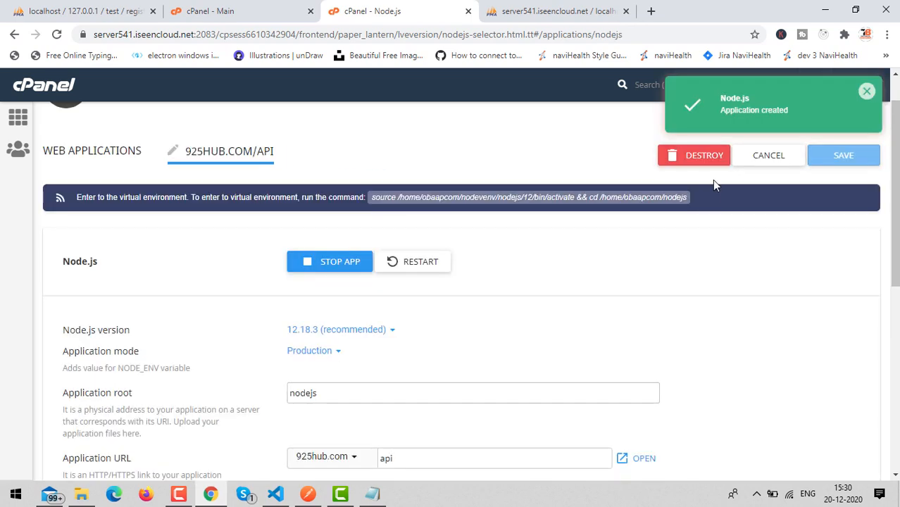
{"action": "scroll", "coordinate": [721, 296], "scroll_direction": "down", "scroll_amount": 10}
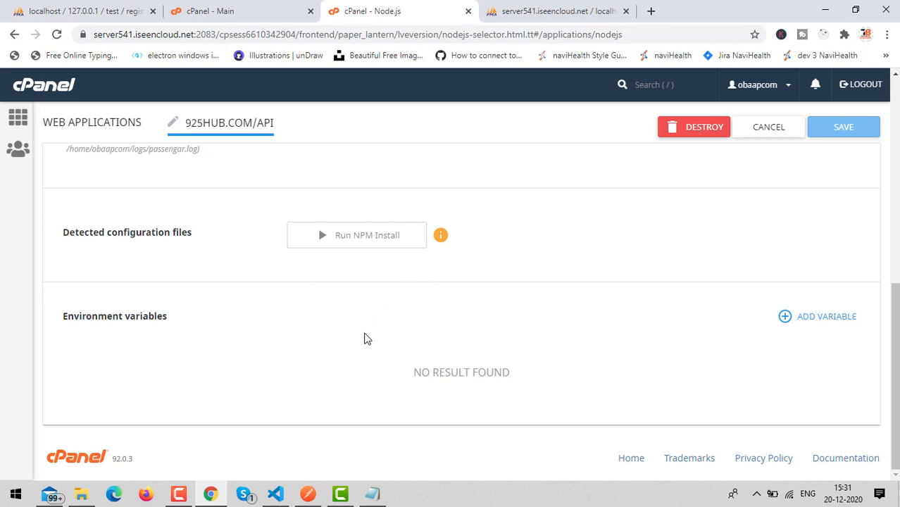
- In File Explorer, compress all project files except .git and node_modules into the ZIP archive 2019-10-12.zip
{"action": "left_click", "coordinate": [81, 494]}
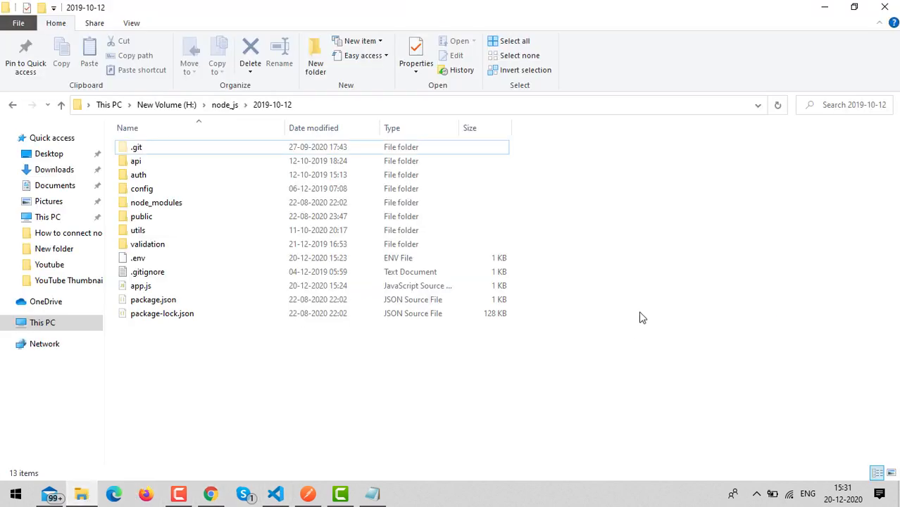
{"action": "key", "text": "ctrl+a"}
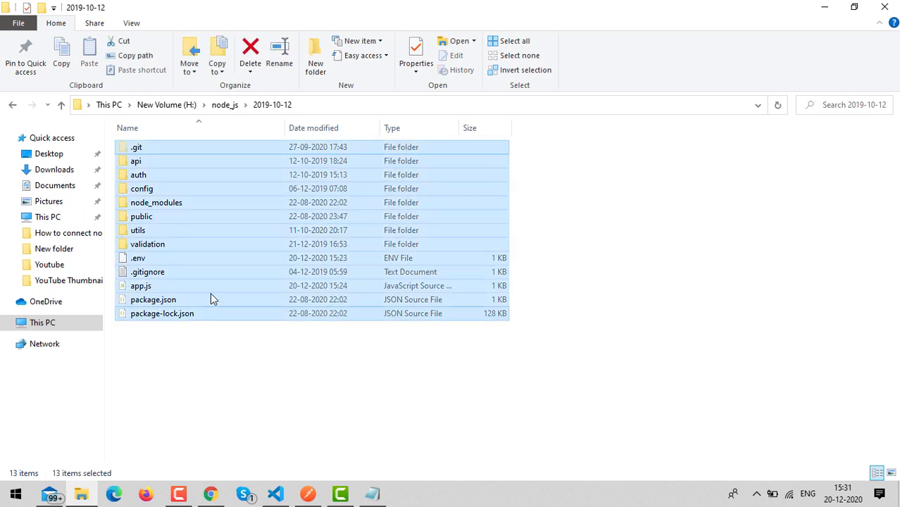
{"action": "left_click", "coordinate": [156, 149], "text": "ctrl"}
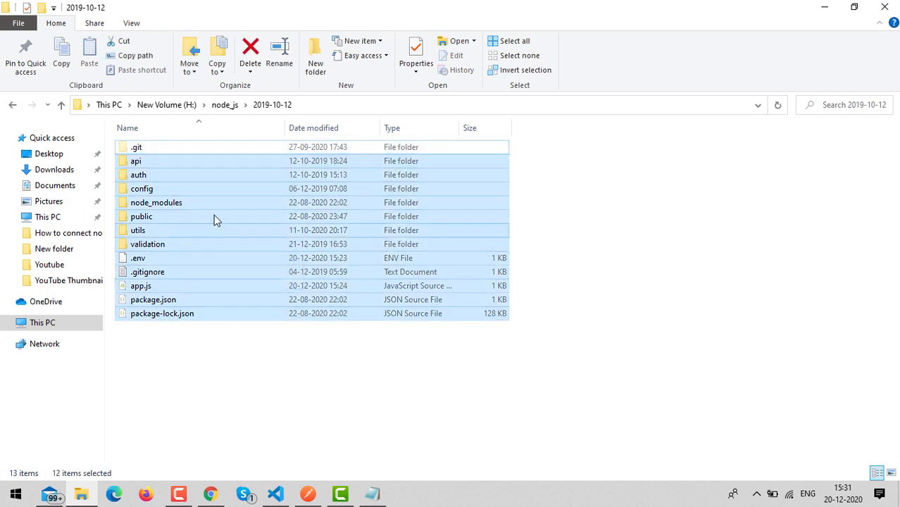
{"action": "left_click", "coordinate": [167, 203], "text": "ctrl"}
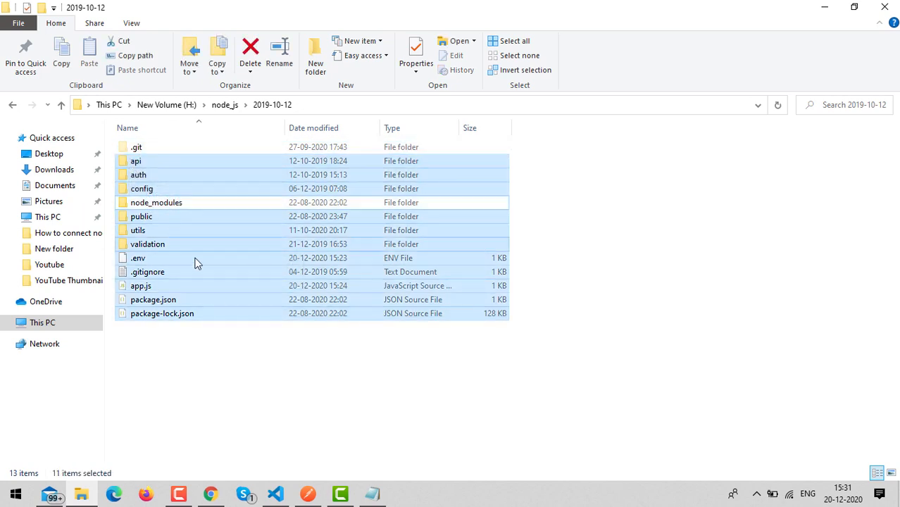
{"action": "right_click", "coordinate": [314, 187]}
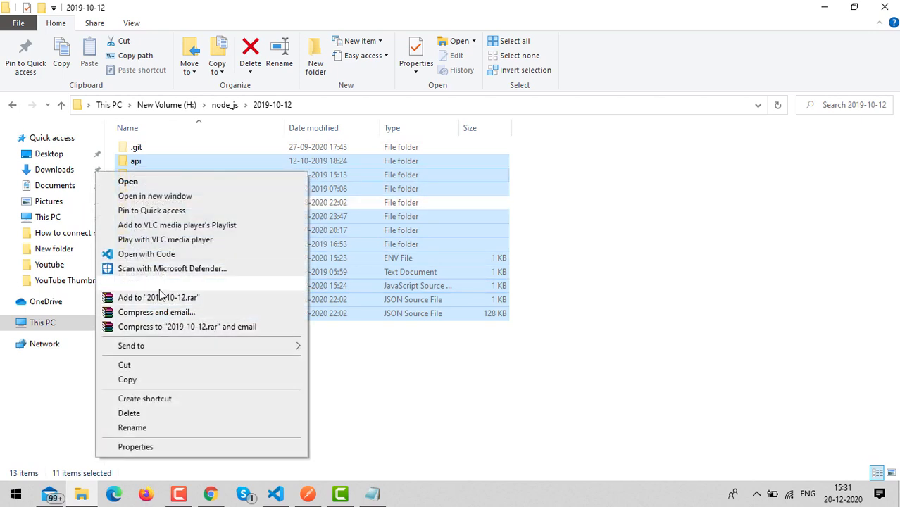
{"action": "left_click", "coordinate": [148, 283]}
{"action": "left_click", "coordinate": [400, 231]}
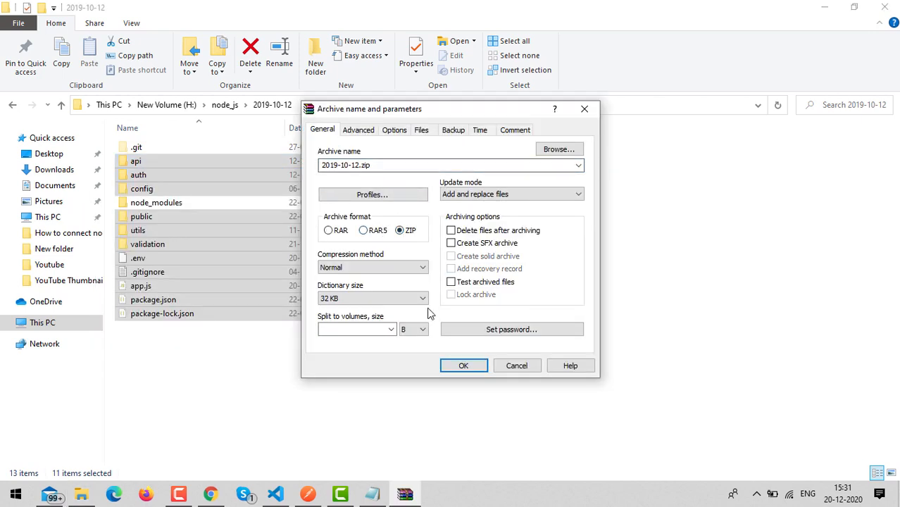
{"action": "left_click", "coordinate": [463, 366]}
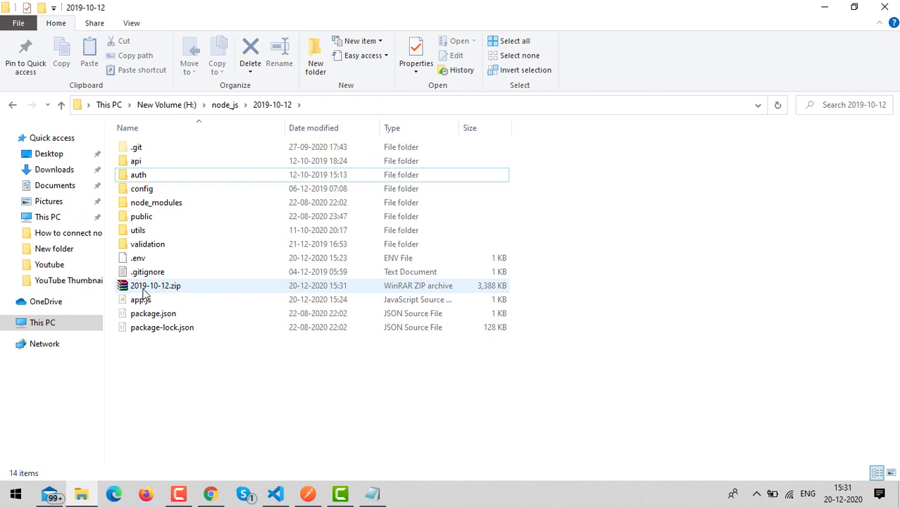
{"action": "left_click", "coordinate": [144, 289]}
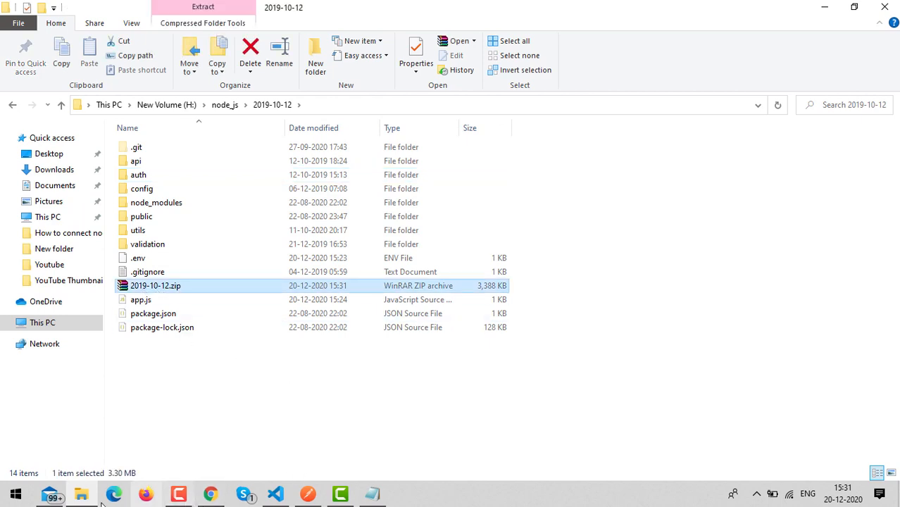
- Back in the browser, open cPanel's File Manager and go to the nodejs folder in the home directory
{"action": "left_click", "coordinate": [211, 494]}
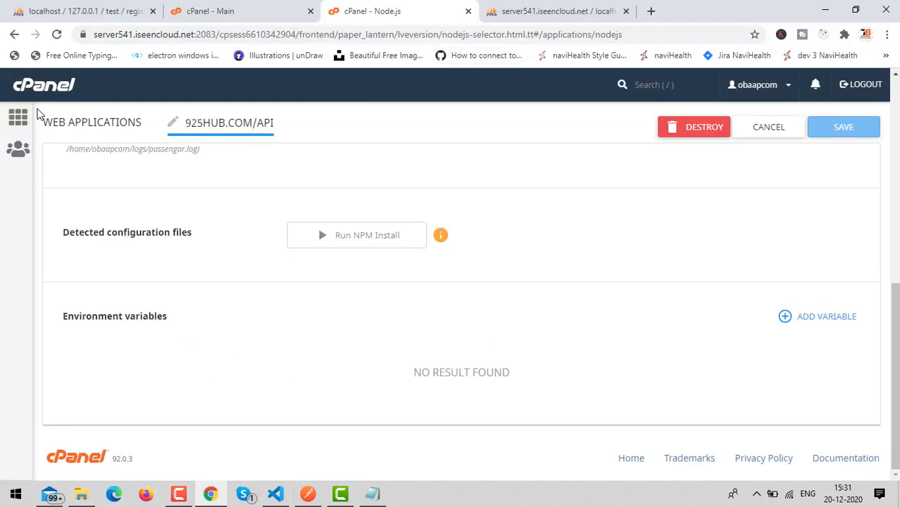
{"action": "middle_click", "coordinate": [56, 84]}
{"action": "left_click", "coordinate": [501, 11]}
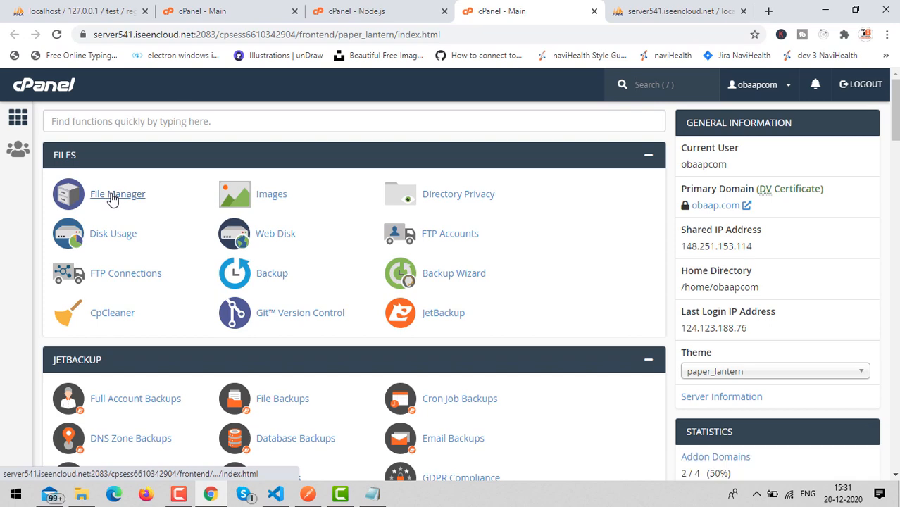
{"action": "left_click", "coordinate": [113, 199]}
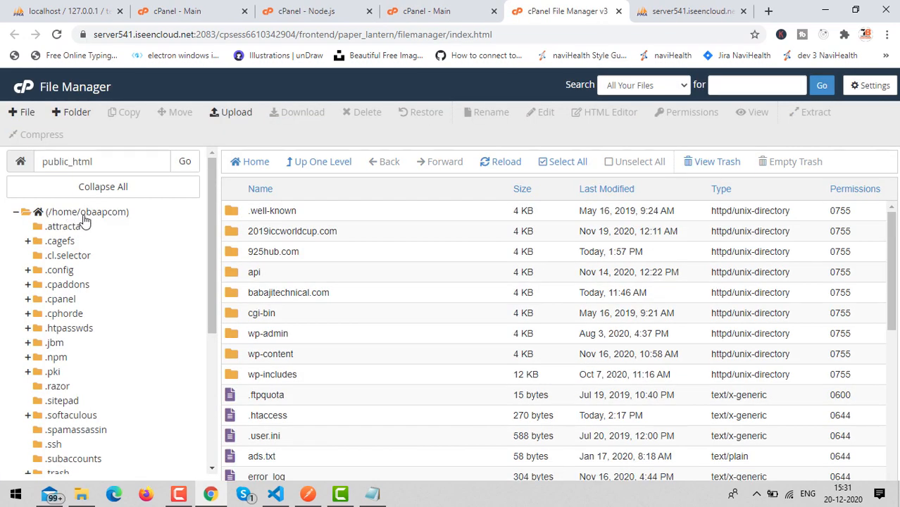
{"action": "left_click", "coordinate": [89, 214]}
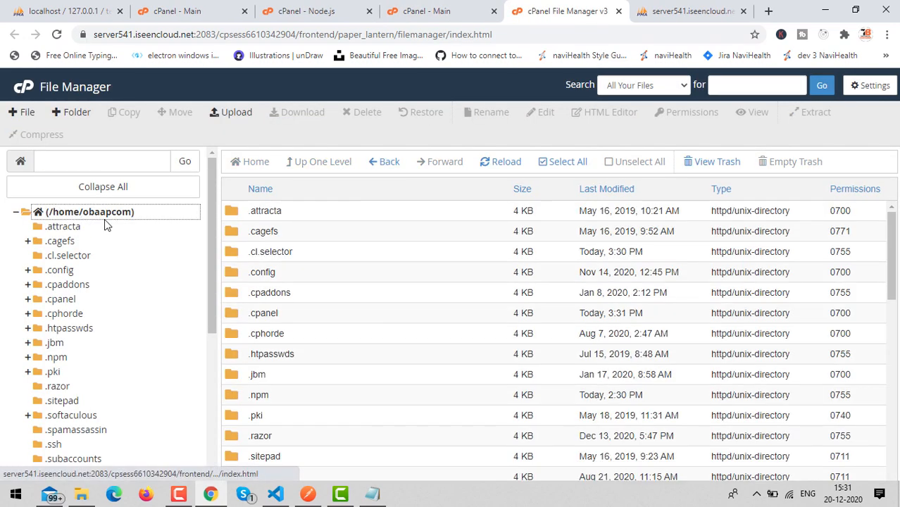
{"action": "scroll", "coordinate": [106, 373], "scroll_direction": "down", "scroll_amount": 1}
{"action": "scroll", "coordinate": [323, 390], "scroll_direction": "down", "scroll_amount": 4}
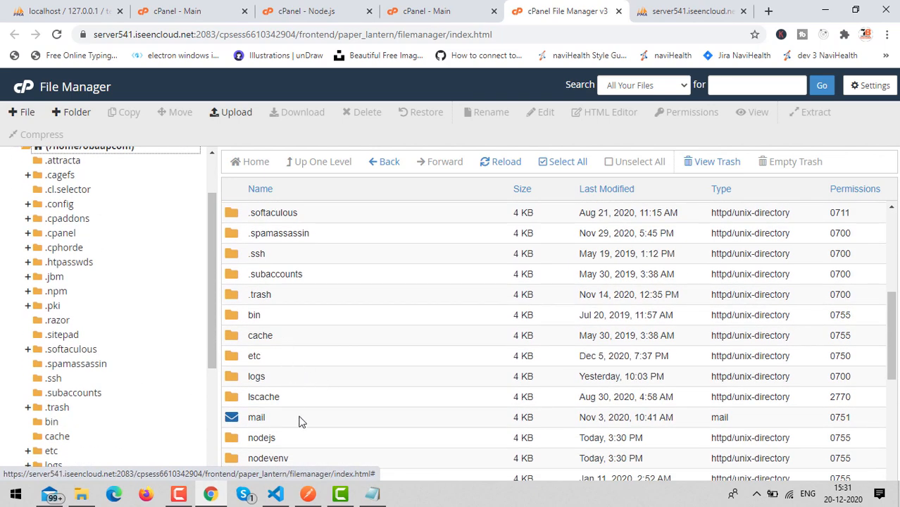
{"action": "scroll", "coordinate": [298, 421], "scroll_direction": "down", "scroll_amount": 2}
{"action": "left_click", "coordinate": [238, 307]}
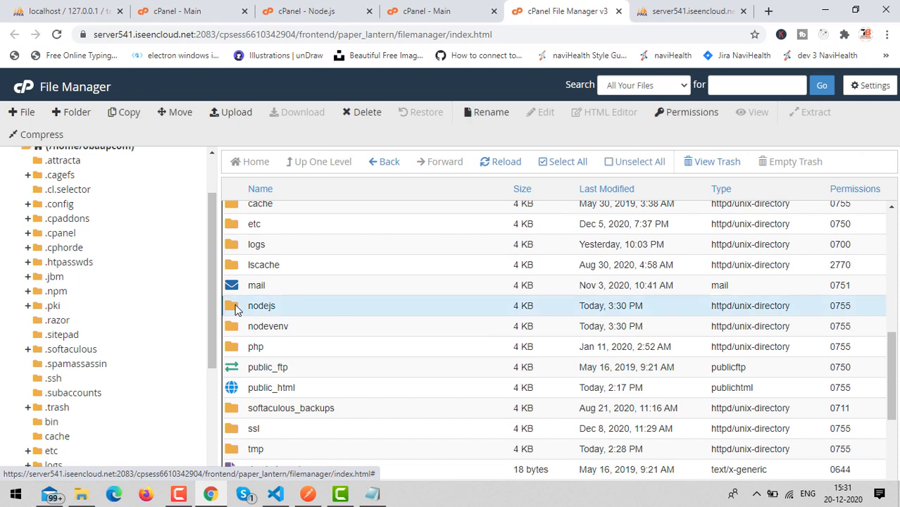
{"action": "double_click", "coordinate": [238, 307]}
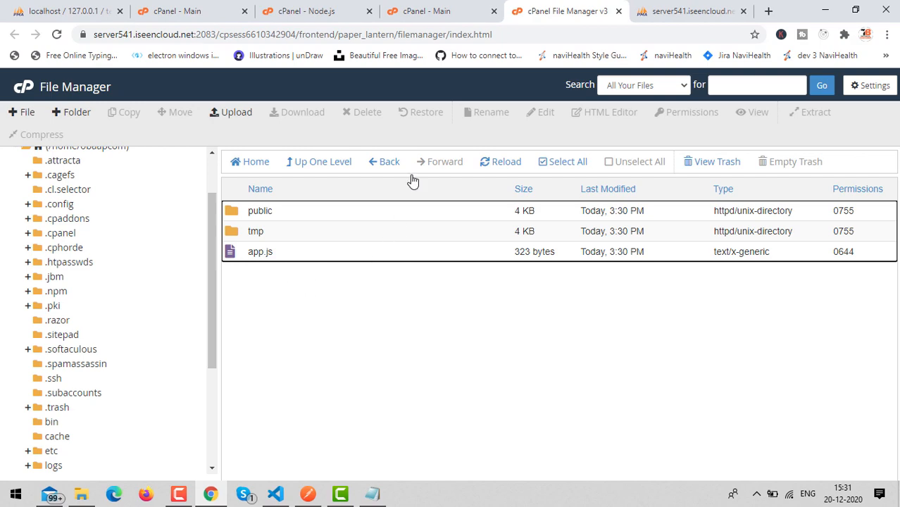
- Permanently delete the default public and tmp folders and app.js from the nodejs folder, skipping the trash
{"action": "key", "text": "ctrl+a"}
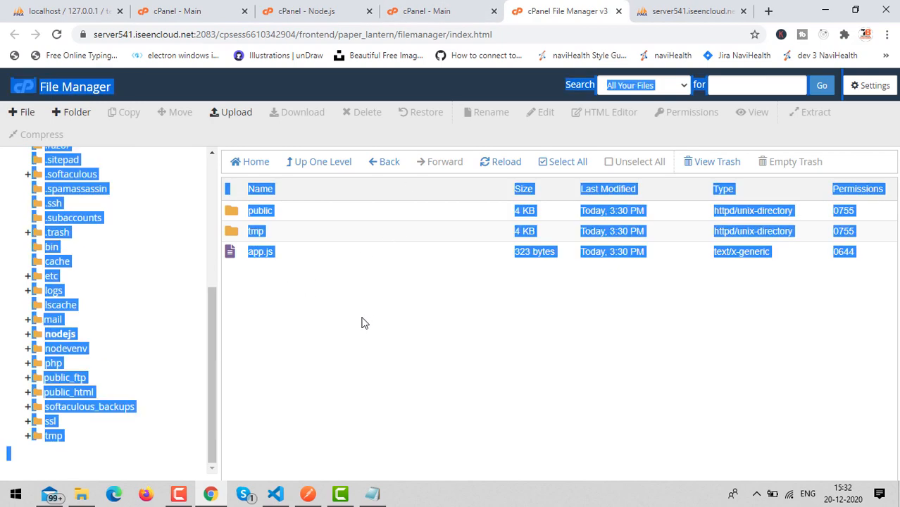
{"action": "left_click", "coordinate": [345, 304]}
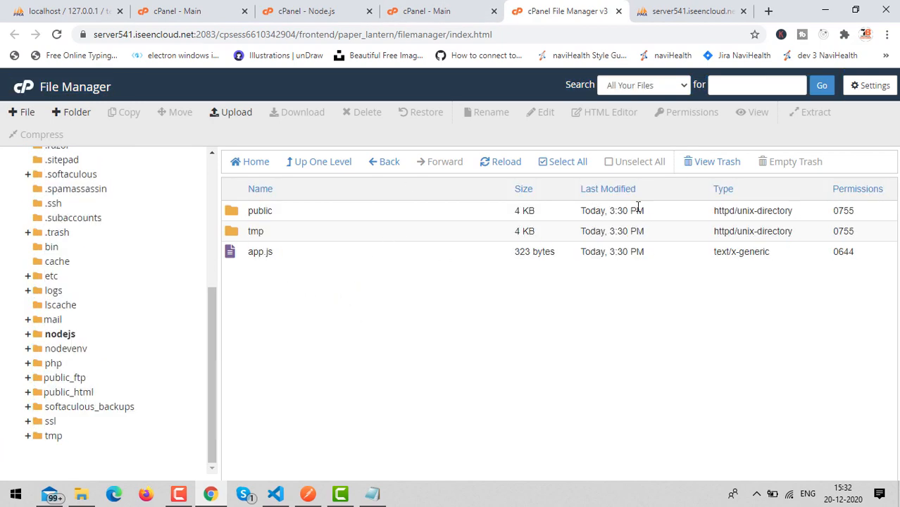
{"action": "left_click", "coordinate": [545, 162]}
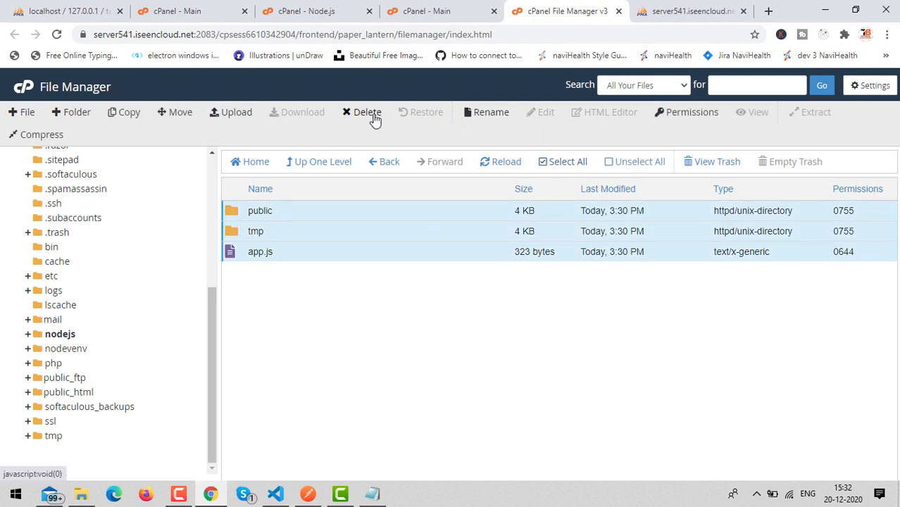
{"action": "left_click", "coordinate": [369, 114]}
{"action": "left_click", "coordinate": [387, 290]}
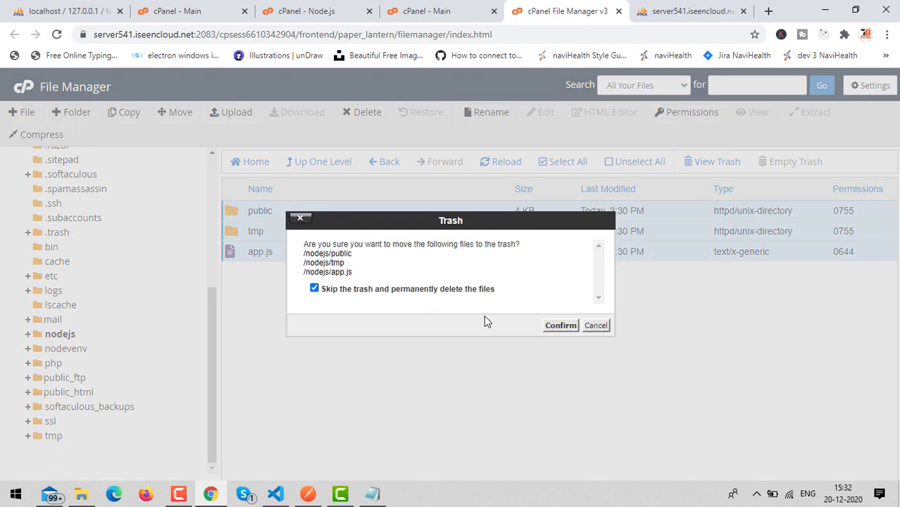
{"action": "left_click", "coordinate": [556, 325]}
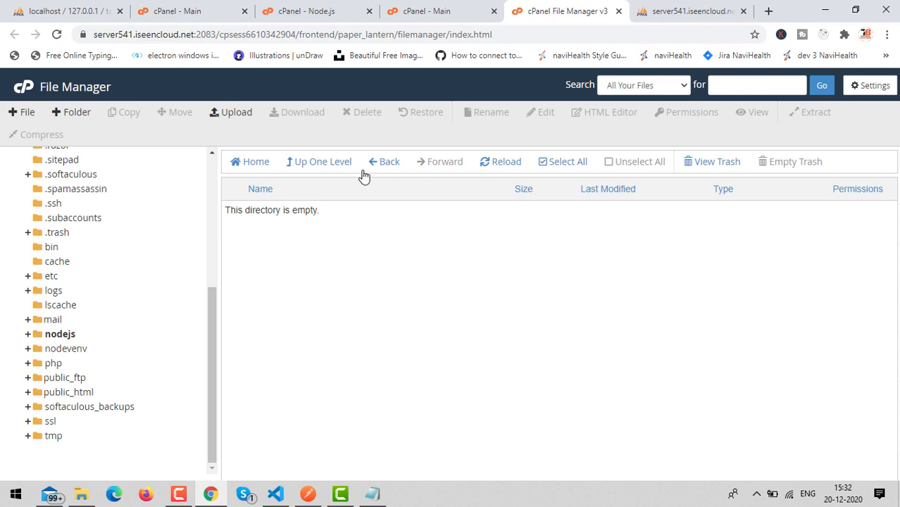
- Upload the archive 2019-10-12.zip to the nodejs folder and return to that folder's file listing
{"action": "left_click", "coordinate": [231, 113]}
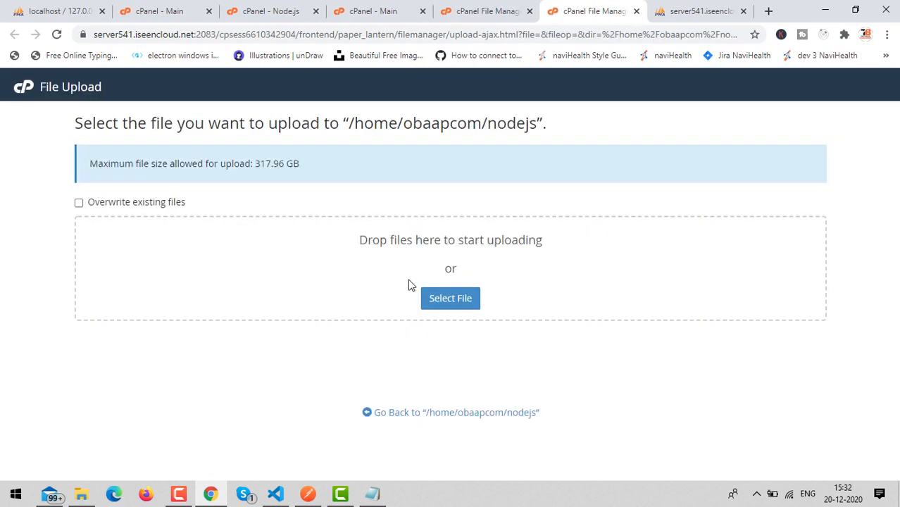
{"action": "left_click", "coordinate": [438, 301]}
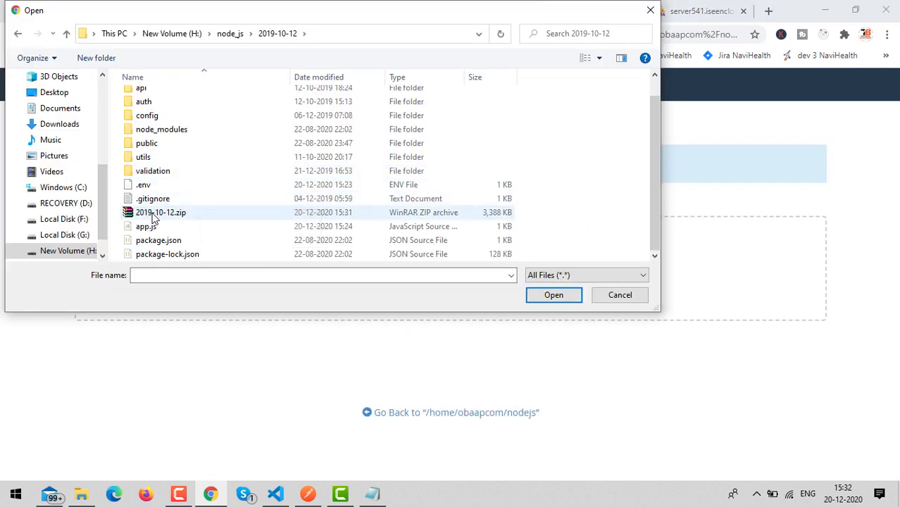
{"action": "left_click", "coordinate": [153, 214]}
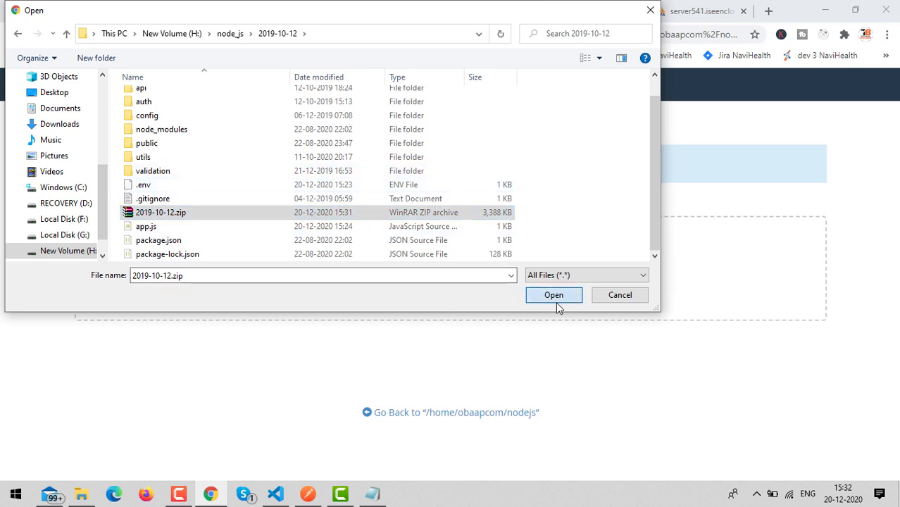
{"action": "left_click", "coordinate": [553, 295]}
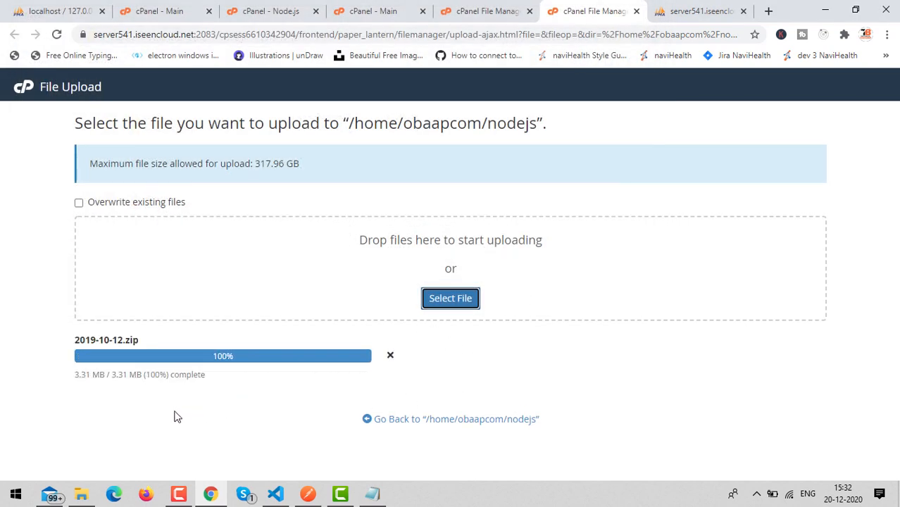
{"action": "left_click", "coordinate": [459, 420]}
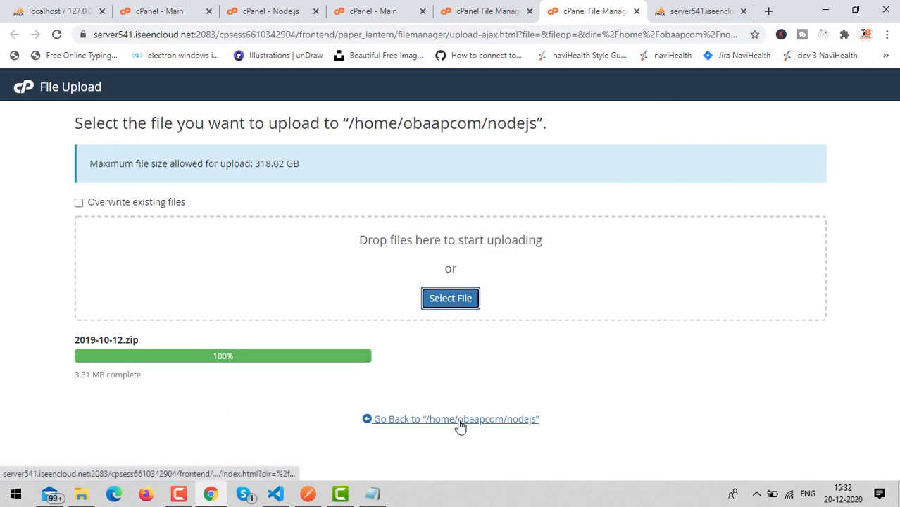
- Extract 2019-10-12.zip into the /nodejs folder and dismiss the extraction results
{"action": "left_click", "coordinate": [246, 211]}
{"action": "right_click", "coordinate": [248, 211]}
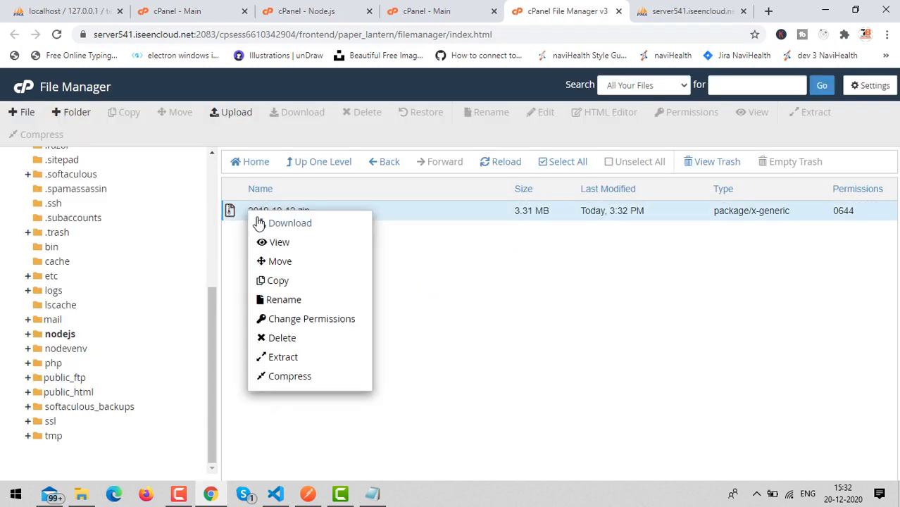
{"action": "left_click", "coordinate": [281, 357]}
{"action": "double_click", "coordinate": [358, 299]}
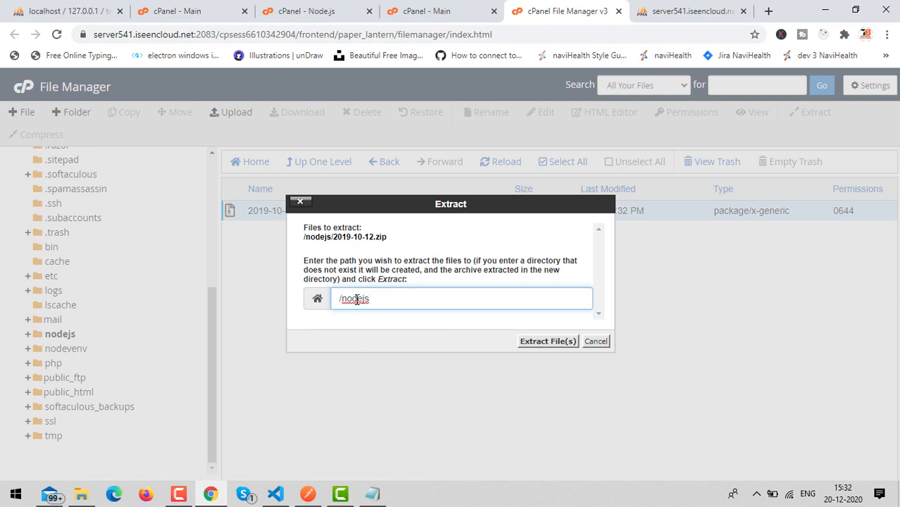
{"action": "left_click", "coordinate": [534, 345]}
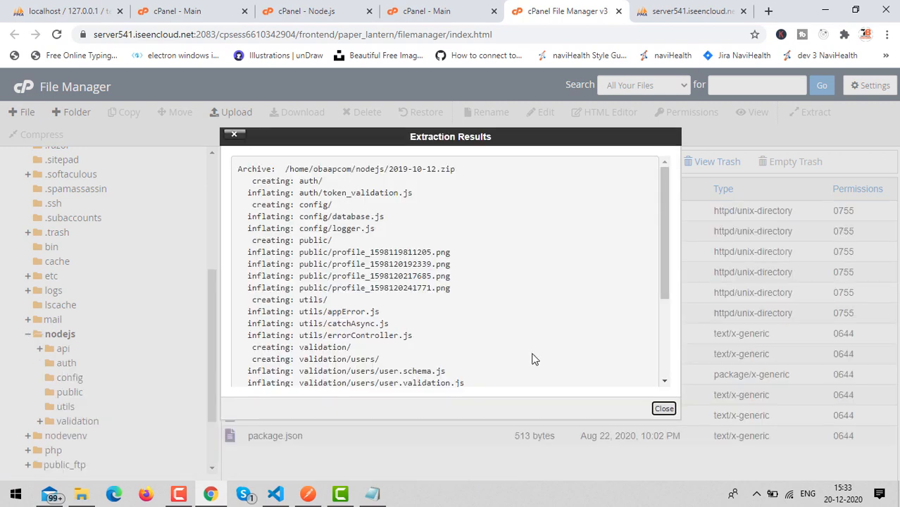
{"action": "left_click", "coordinate": [664, 409]}
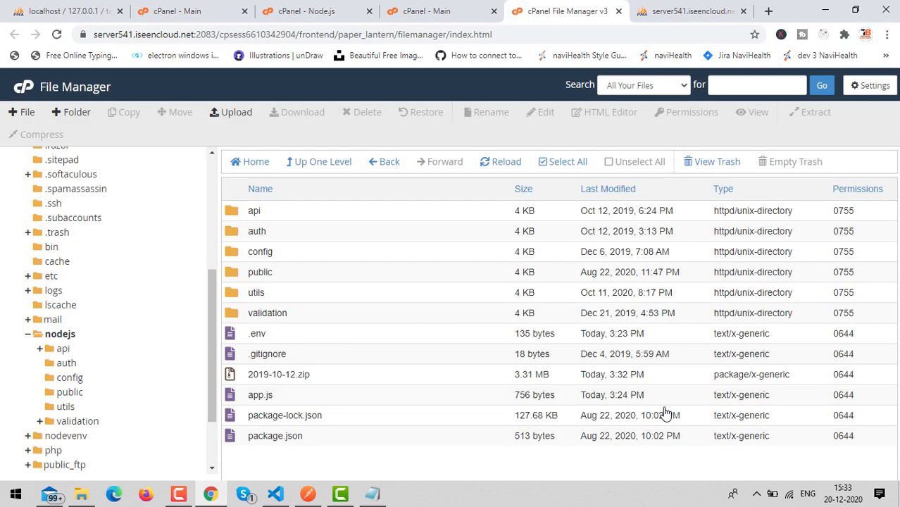
- Permanently delete 2019-10-12.zip from the nodejs folder, skipping the trash
{"action": "left_click", "coordinate": [343, 382]}
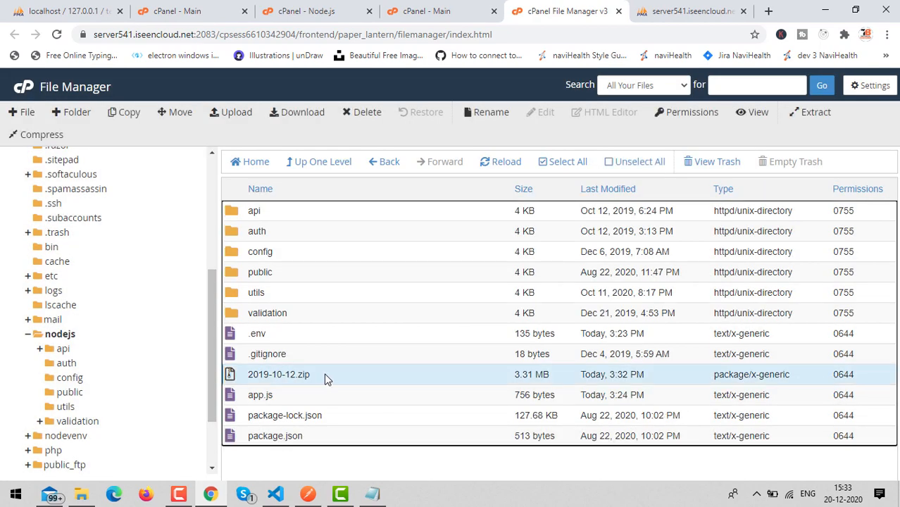
{"action": "left_click", "coordinate": [366, 117]}
{"action": "left_click", "coordinate": [449, 281]}
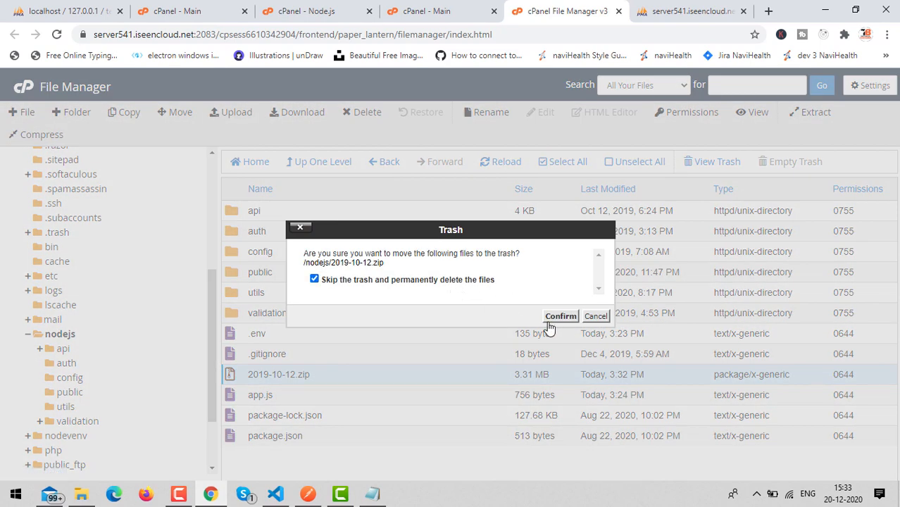
{"action": "left_click", "coordinate": [560, 316]}
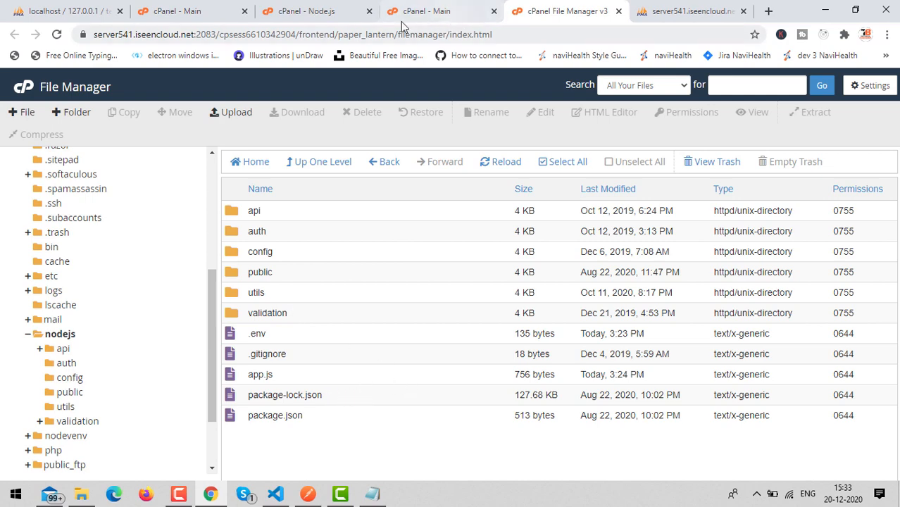
- Reload the Node.js application's settings page in cPanel and check its detected configuration file and application root
{"action": "left_click", "coordinate": [299, 10]}
{"action": "scroll", "coordinate": [348, 318], "scroll_direction": "down", "scroll_amount": 2}
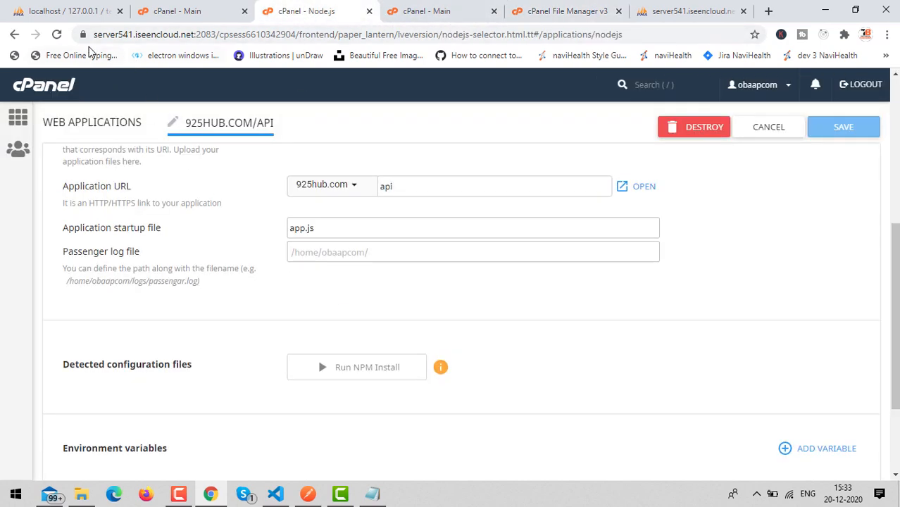
{"action": "left_click", "coordinate": [56, 34]}
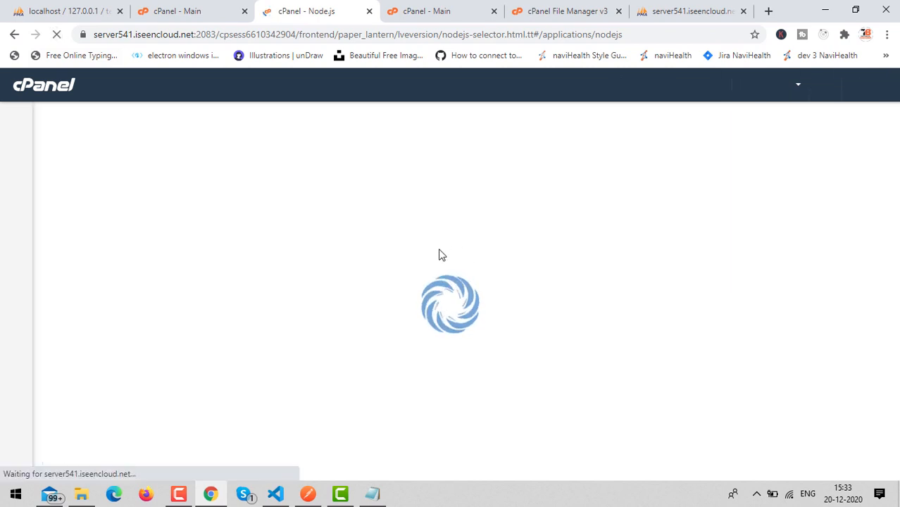
{"action": "scroll", "coordinate": [367, 288], "scroll_direction": "down", "scroll_amount": 5}
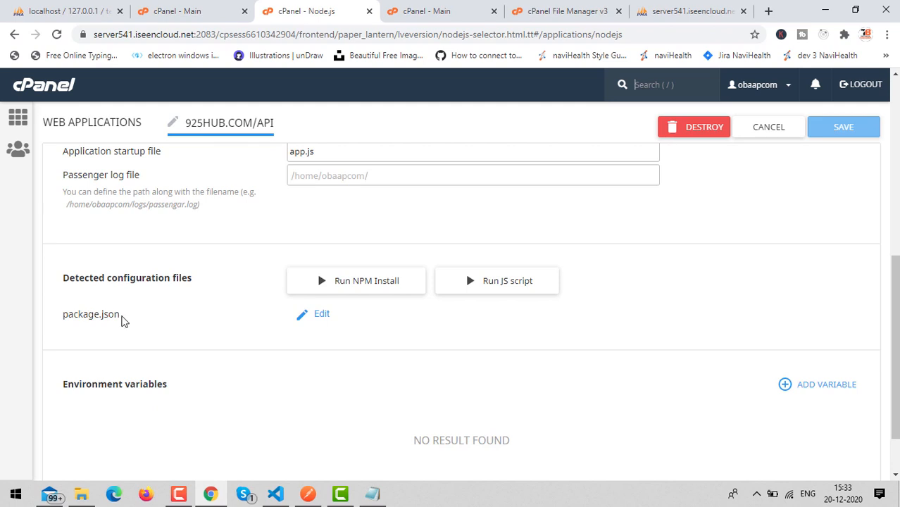
{"action": "left_click_drag", "start_coordinate": [124, 320], "coordinate": [64, 319]}
{"action": "left_click", "coordinate": [64, 319]}
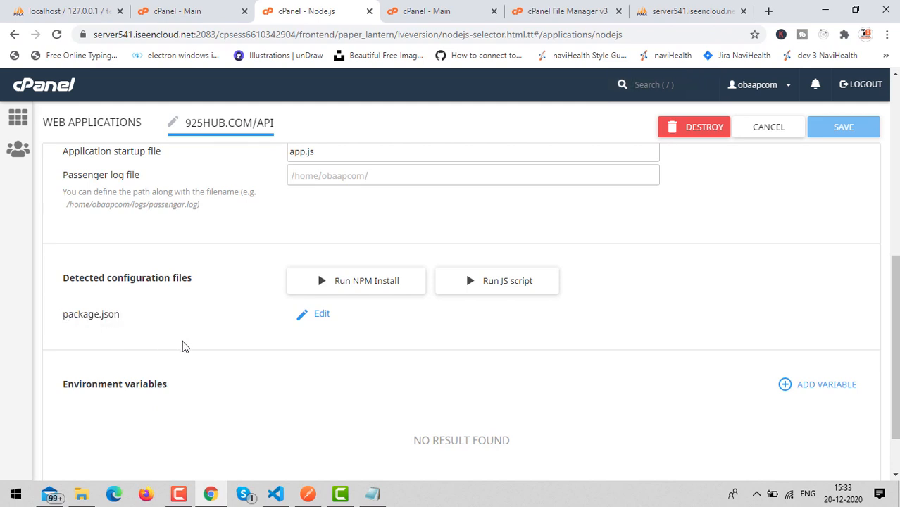
{"action": "scroll", "coordinate": [343, 345], "scroll_direction": "up", "scroll_amount": 3}
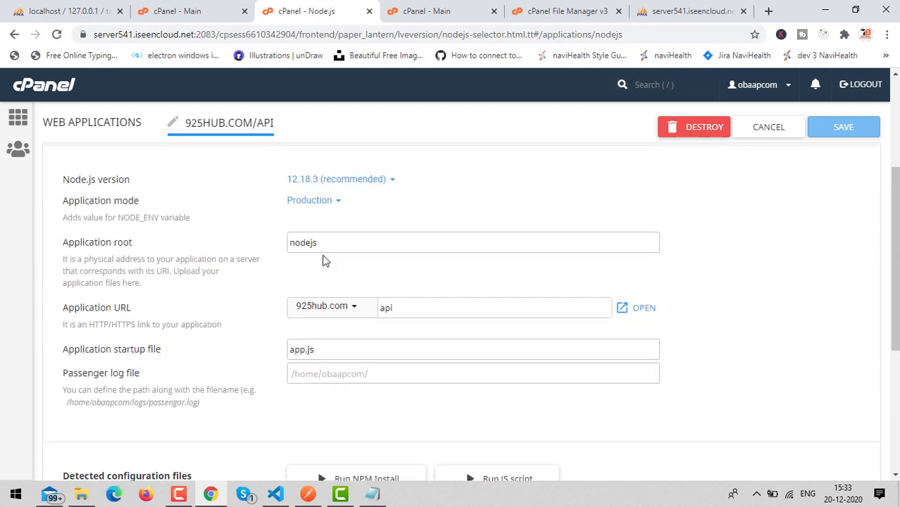
{"action": "left_click_drag", "start_coordinate": [331, 242], "coordinate": [289, 243]}
{"action": "scroll", "coordinate": [346, 283], "scroll_direction": "down", "scroll_amount": 4}
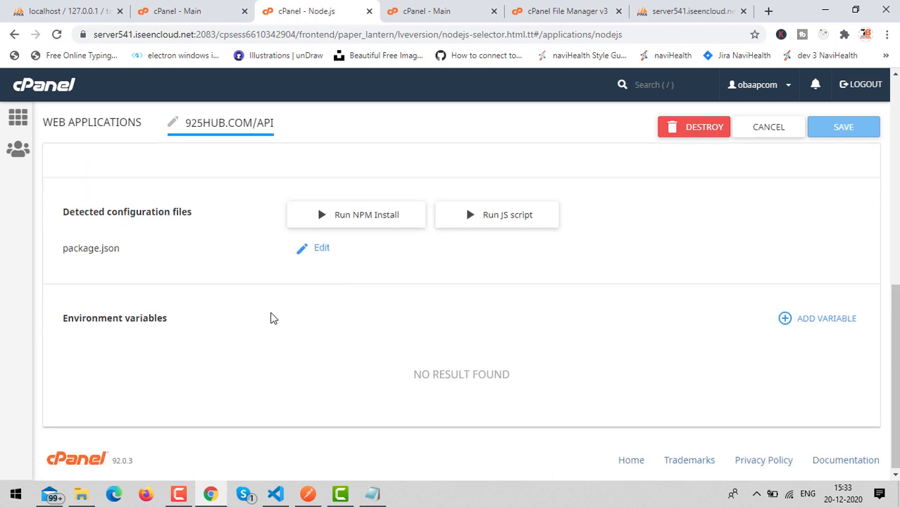
- Open package.json from the application settings, examine its scripts, dependencies and devDependencies, and close it without saving
{"action": "left_click", "coordinate": [324, 250]}
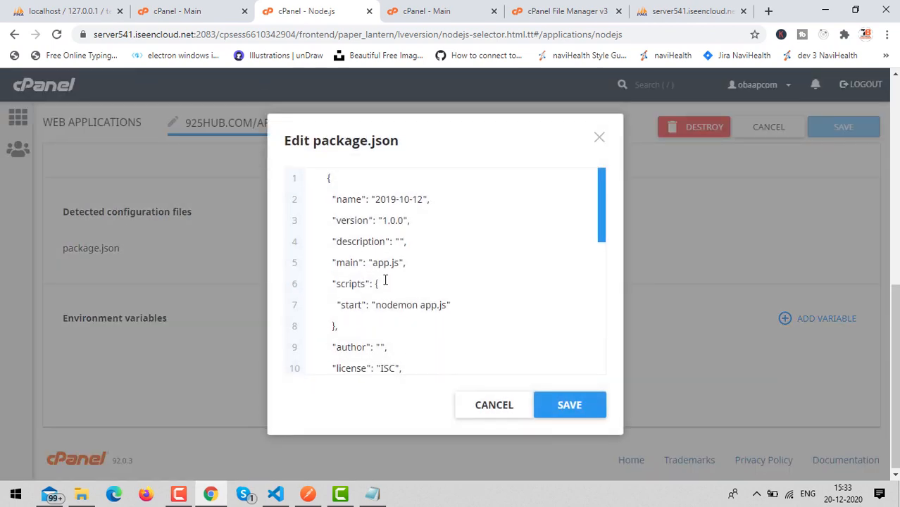
{"action": "scroll", "coordinate": [400, 271], "scroll_direction": "down", "scroll_amount": 5}
{"action": "scroll", "coordinate": [402, 275], "scroll_direction": "up", "scroll_amount": 4}
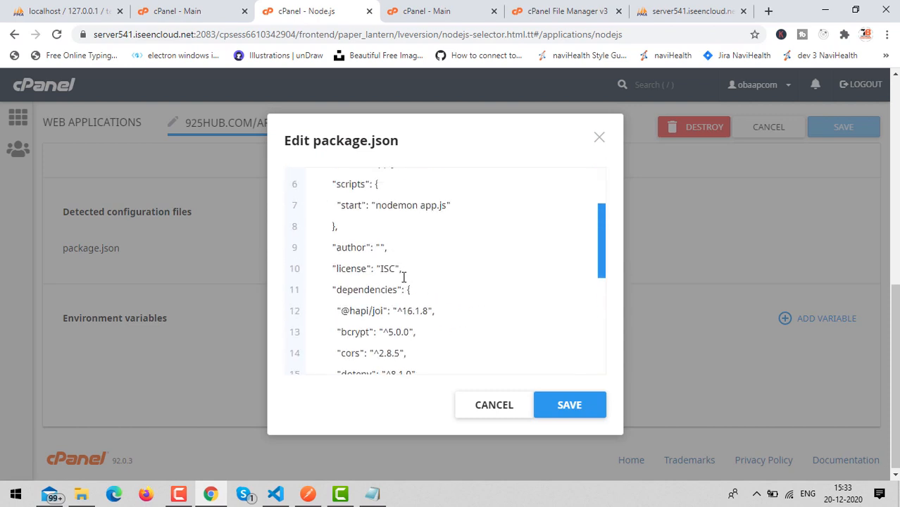
{"action": "scroll", "coordinate": [402, 276], "scroll_direction": "down", "scroll_amount": 5}
{"action": "key", "text": "Escape"}
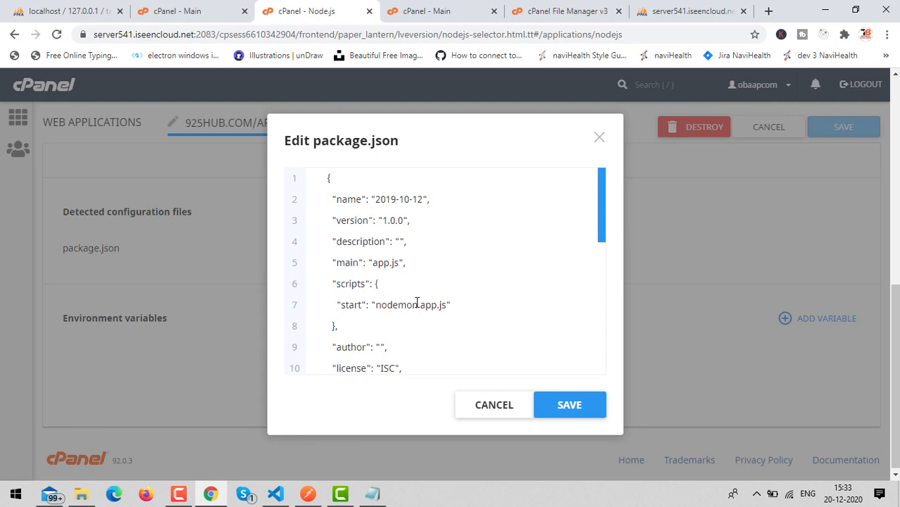
{"action": "scroll", "coordinate": [416, 297], "scroll_direction": "down", "scroll_amount": 5}
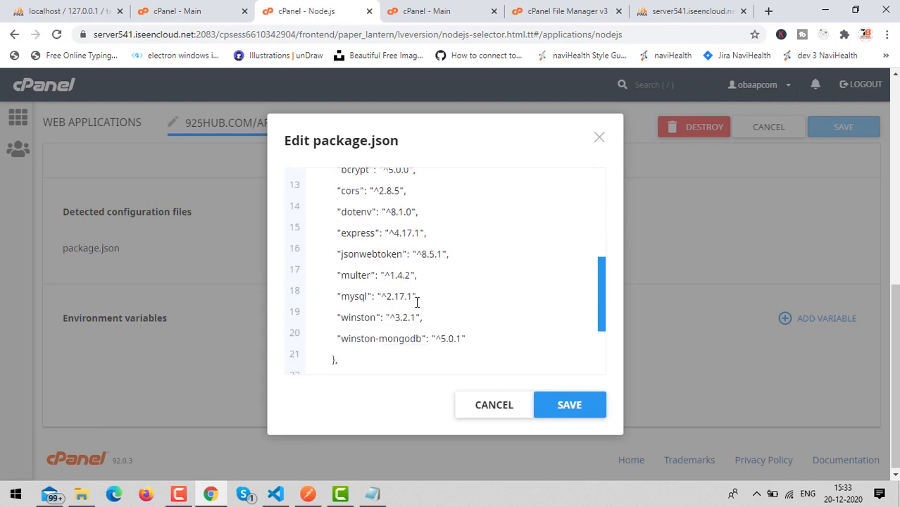
{"action": "left_click_drag", "start_coordinate": [338, 323], "coordinate": [342, 271]}
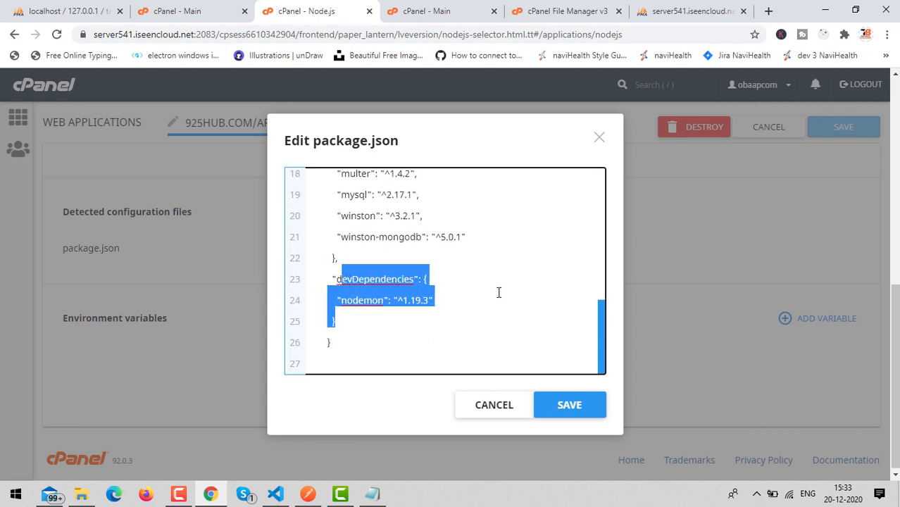
{"action": "left_click", "coordinate": [526, 275]}
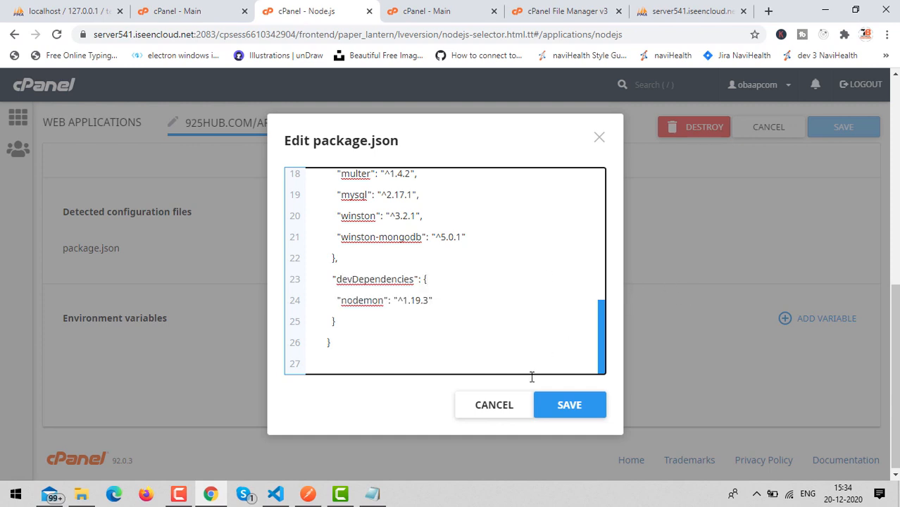
{"action": "scroll", "coordinate": [519, 286], "scroll_direction": "up", "scroll_amount": 5}
{"action": "scroll", "coordinate": [519, 286], "scroll_direction": "down", "scroll_amount": 5}
{"action": "left_click", "coordinate": [498, 414]}
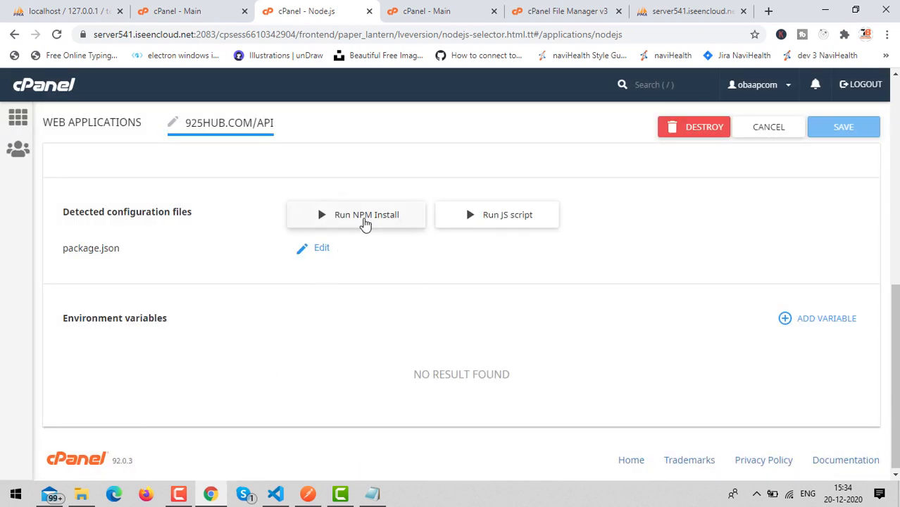
- Run NPM Install for the 925hub.com/api application and wait for it to complete
{"action": "left_click", "coordinate": [363, 221]}
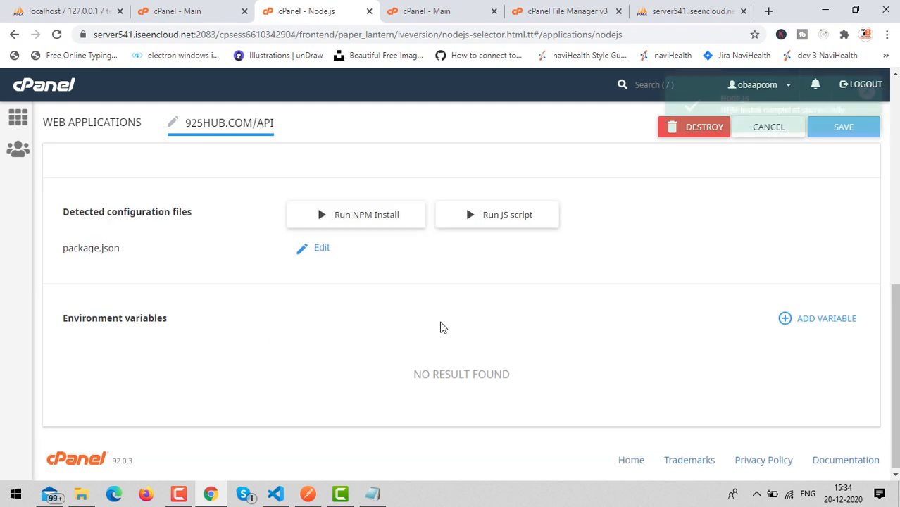
{"action": "scroll", "coordinate": [414, 308], "scroll_direction": "up", "scroll_amount": 5}
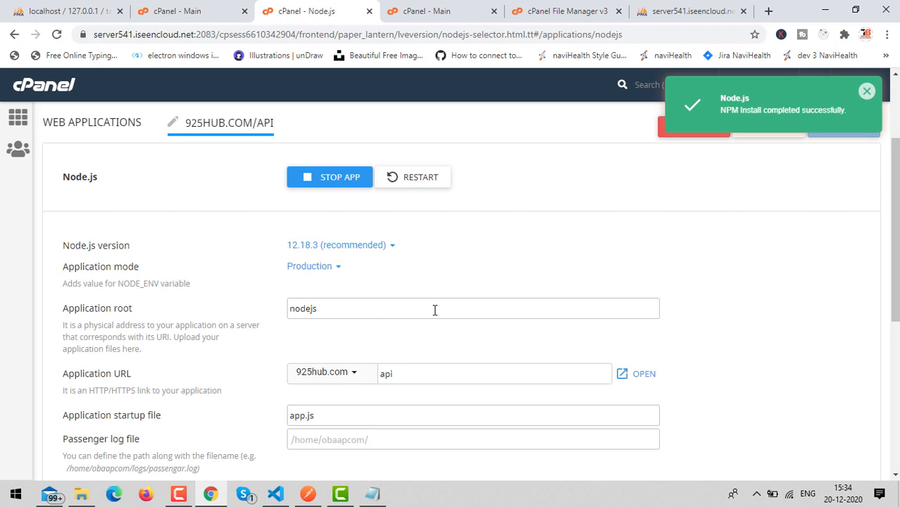
{"action": "scroll", "coordinate": [357, 328], "scroll_direction": "down", "scroll_amount": 1}
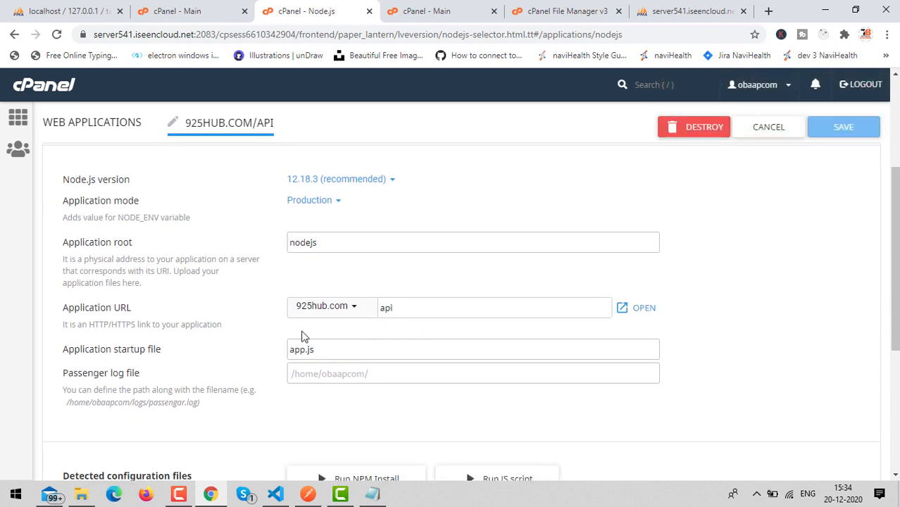
{"action": "scroll", "coordinate": [302, 333], "scroll_direction": "down", "scroll_amount": 3}
- Switch to Visual Studio Code and examine the environment variables used in config/database.js and defined in .env
{"action": "left_click", "coordinate": [279, 496]}
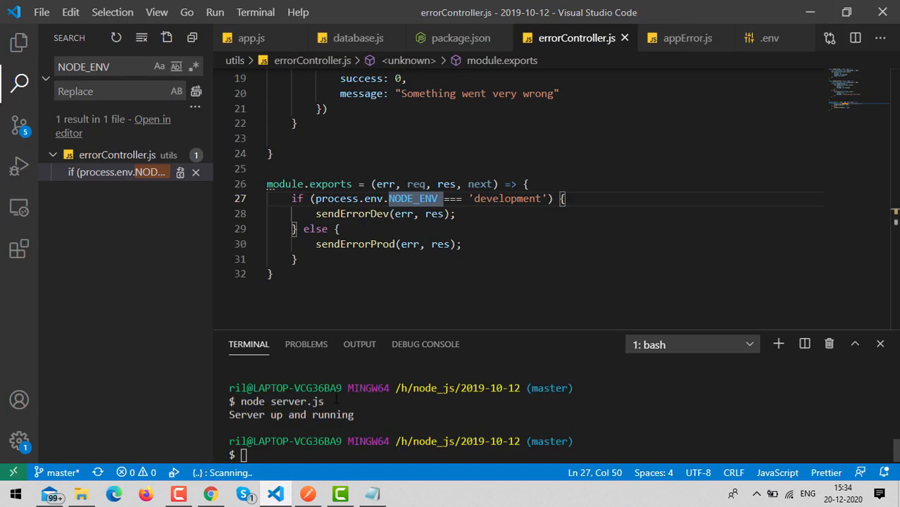
{"action": "scroll", "coordinate": [136, 359], "scroll_direction": "up", "scroll_amount": 3}
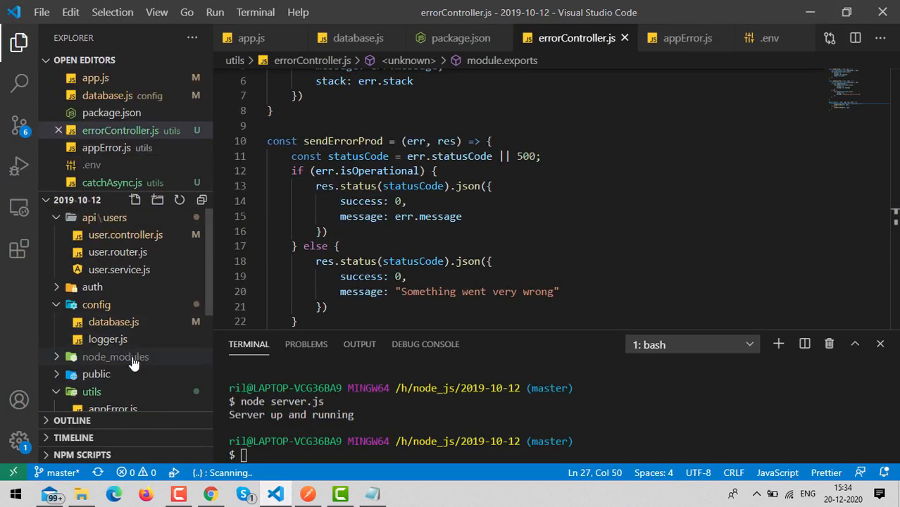
{"action": "left_click", "coordinate": [102, 324]}
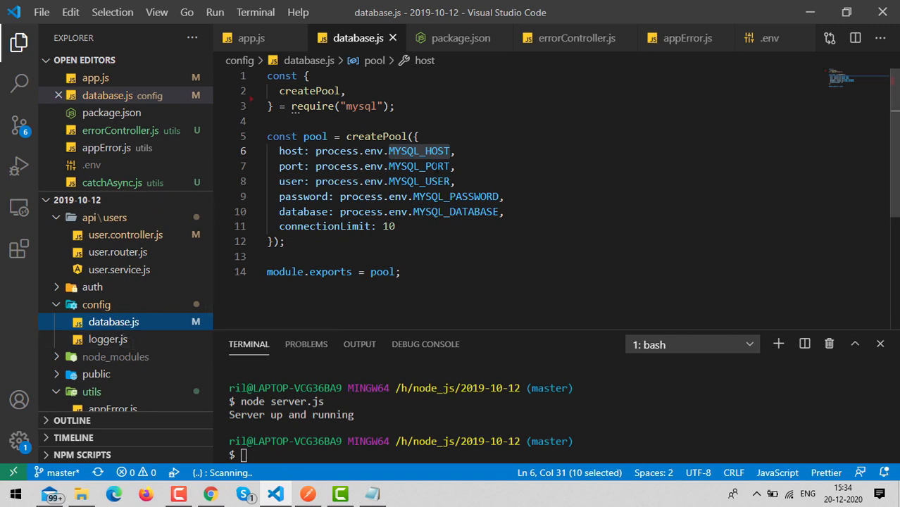
{"action": "key", "text": "End"}
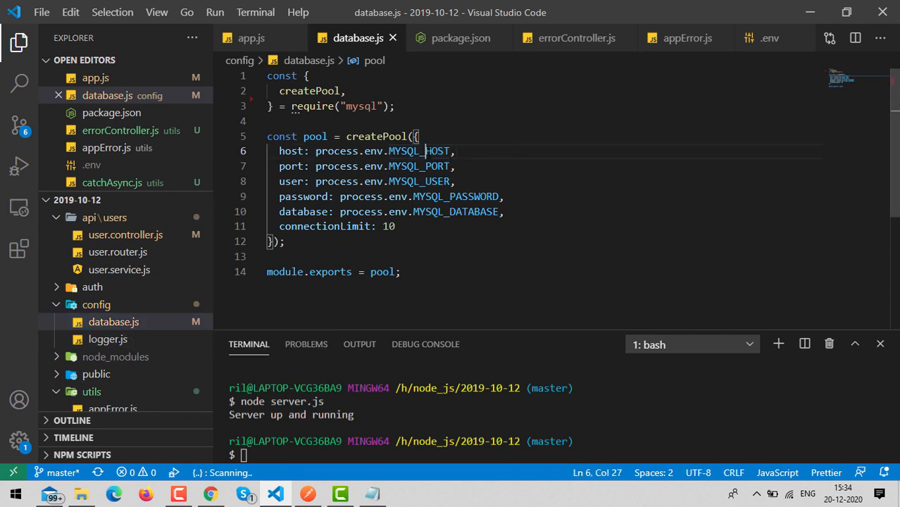
{"action": "double_click", "coordinate": [425, 151]}
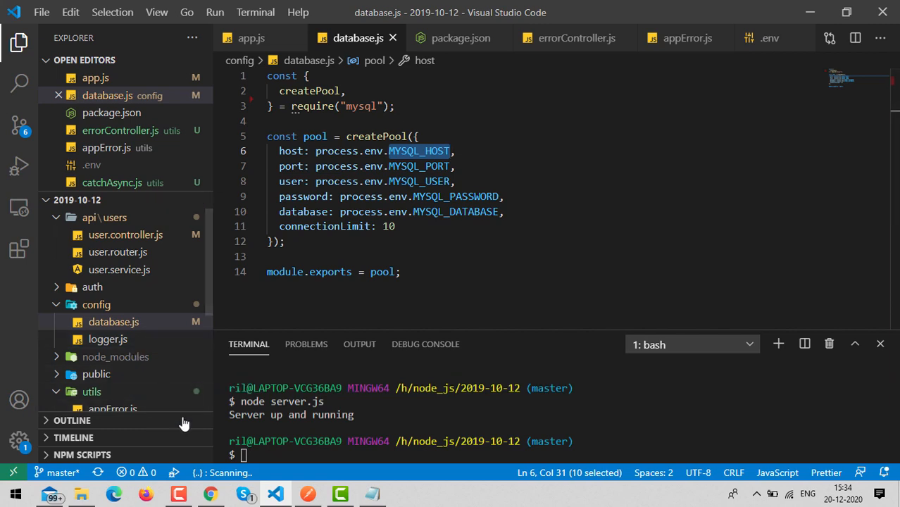
{"action": "scroll", "coordinate": [120, 317], "scroll_direction": "down", "scroll_amount": 5}
{"action": "left_click", "coordinate": [92, 298]}
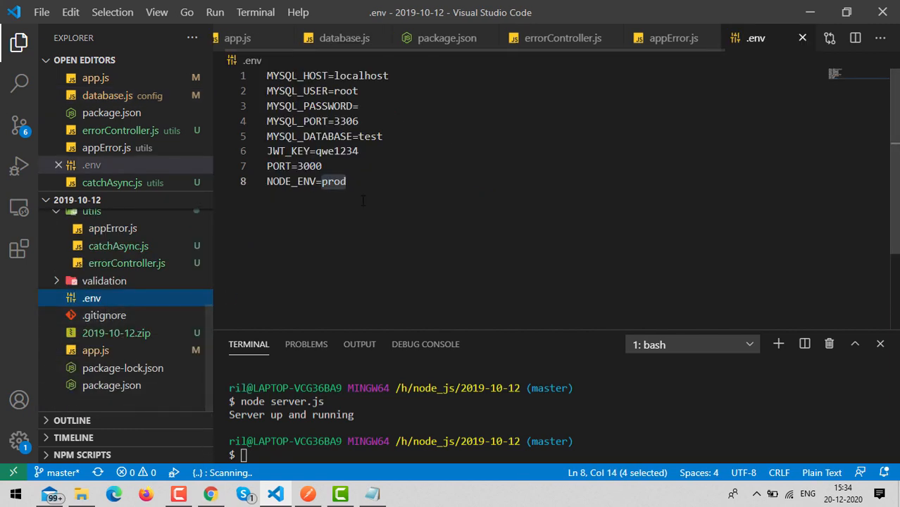
- Copy the MYSQL_HOST name from .env and enter it as a new environment variable's name in the cPanel application
{"action": "double_click", "coordinate": [326, 75]}
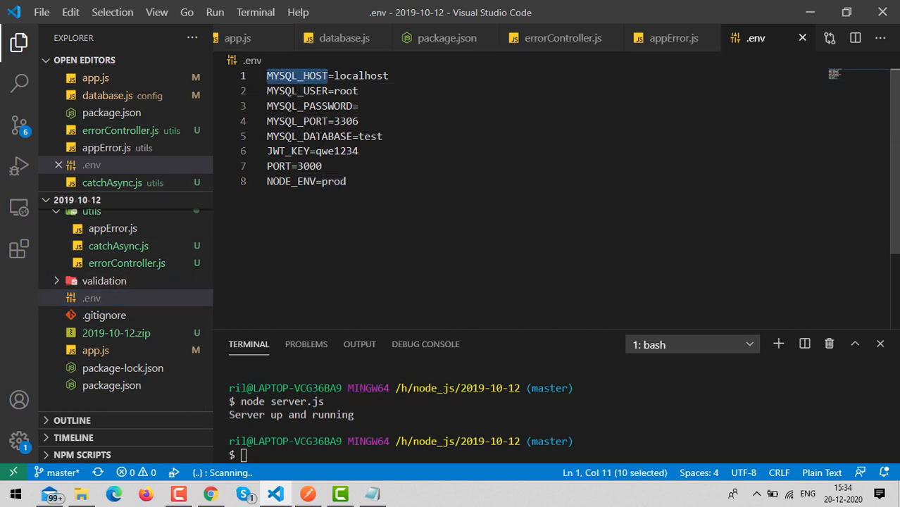
{"action": "double_click", "coordinate": [312, 76]}
{"action": "key", "text": "ctrl+c"}
{"action": "key", "text": "alt+Tab"}
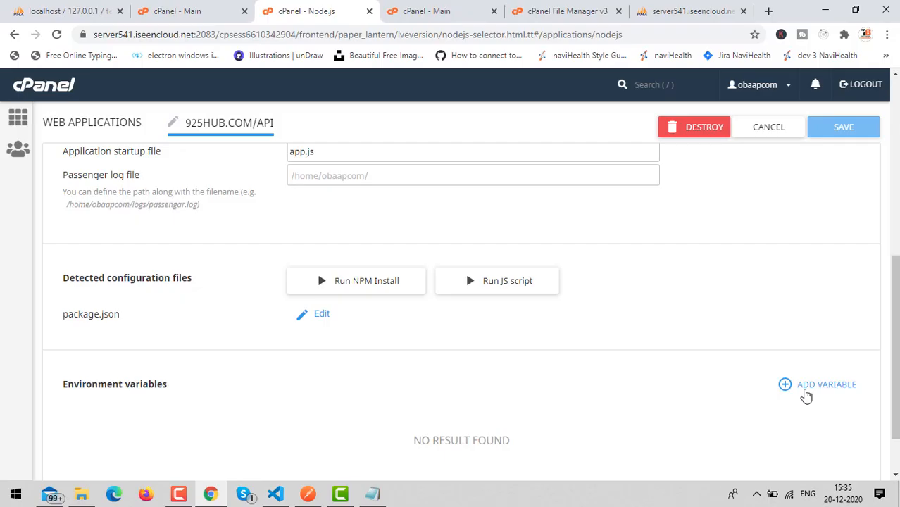
{"action": "left_click", "coordinate": [786, 382]}
{"action": "scroll", "coordinate": [636, 315], "scroll_direction": "down", "scroll_amount": 2}
{"action": "left_click", "coordinate": [130, 371]}
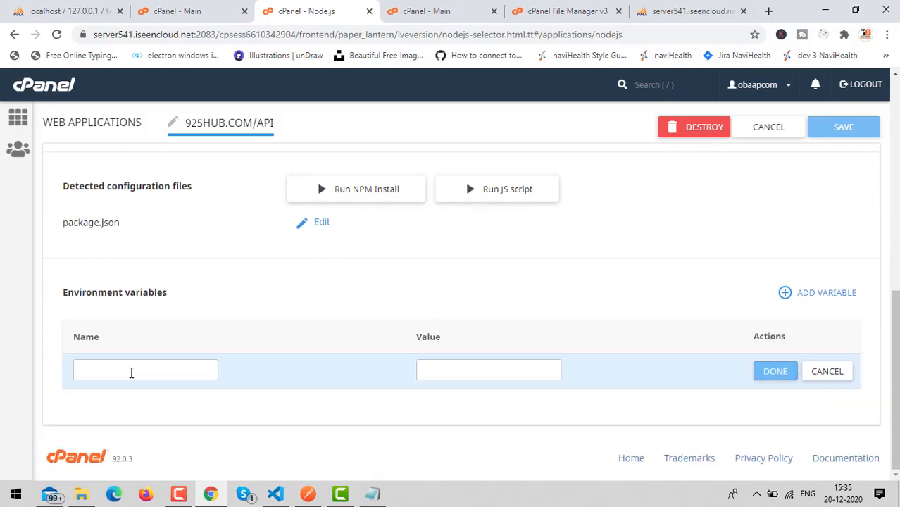
{"action": "key", "text": "ctrl+v"}
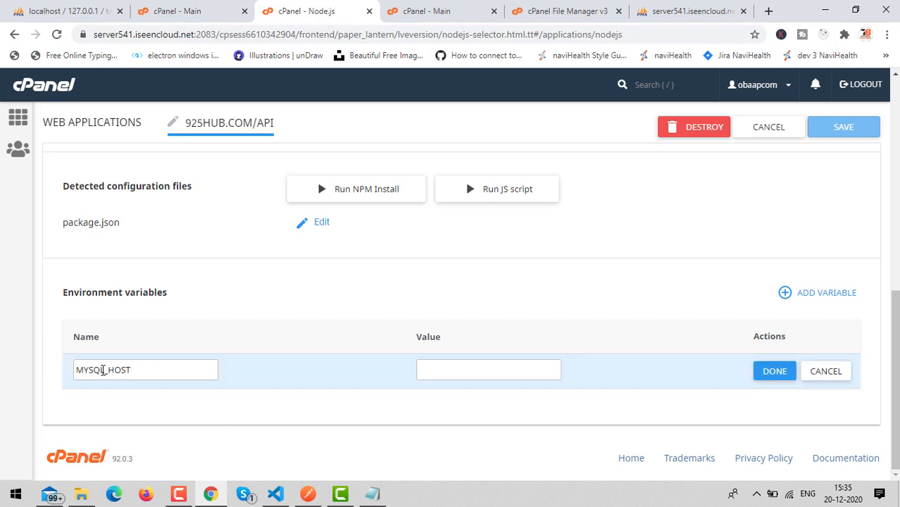
{"action": "double_click", "coordinate": [103, 371]}
{"action": "left_click", "coordinate": [484, 372]}
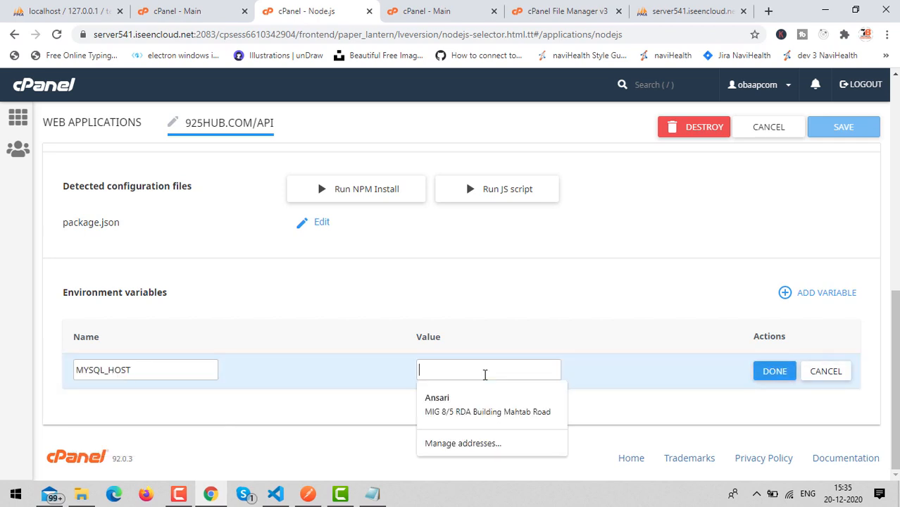
- Set the MYSQL_HOST variable's value to localhost, copied from the project's .env file, and confirm the entry
{"action": "key", "text": "alt+Tab"}
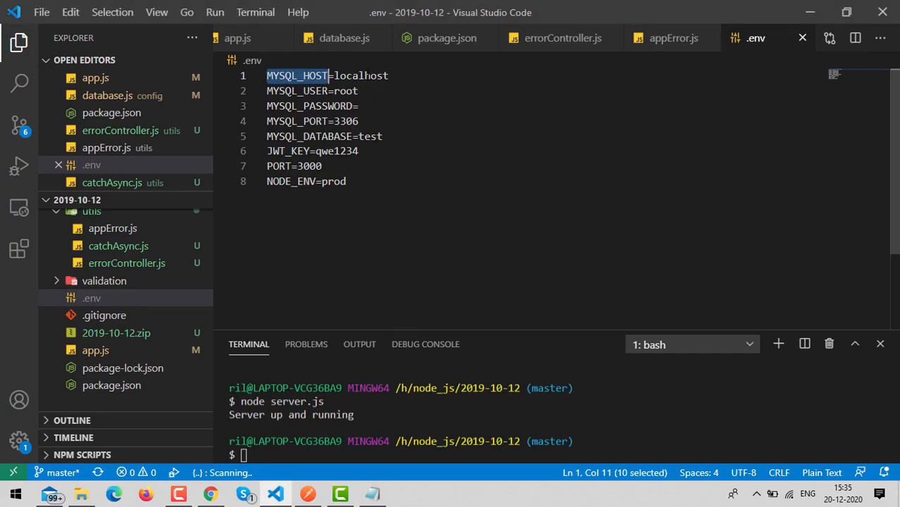
{"action": "double_click", "coordinate": [364, 75]}
{"action": "key", "text": "ctrl+c"}
{"action": "key", "text": "alt+Tab"}
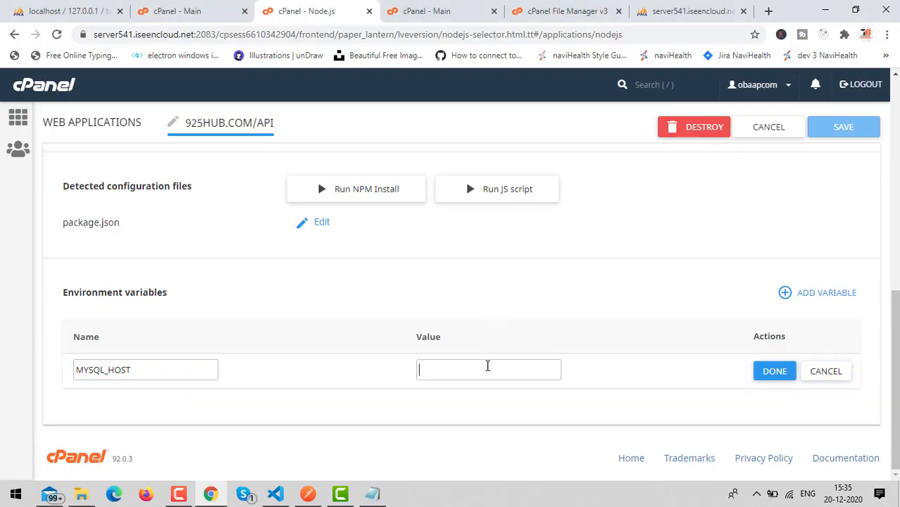
{"action": "key", "text": "ctrl+v"}
{"action": "left_click", "coordinate": [775, 371]}
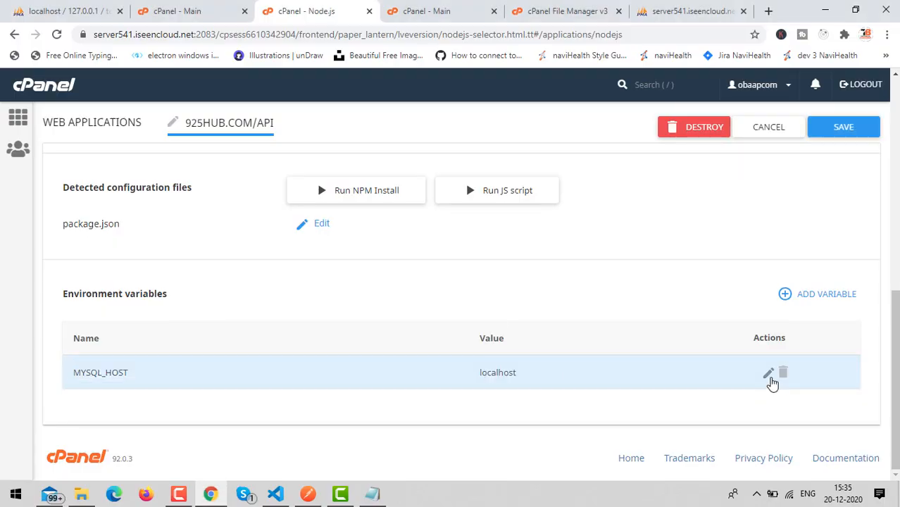
- Copy the MYSQL_USER name from .env and enter it as the name of a new environment variable in the cPanel application
{"action": "left_click", "coordinate": [820, 294]}
{"action": "key", "text": "alt+Tab"}
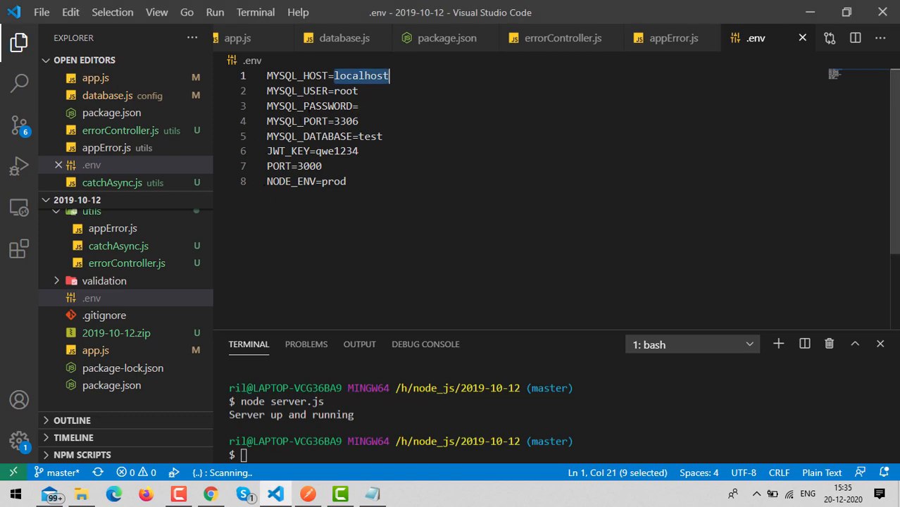
{"action": "double_click", "coordinate": [318, 91]}
{"action": "key", "text": "ctrl+c"}
{"action": "key", "text": "alt+Tab"}
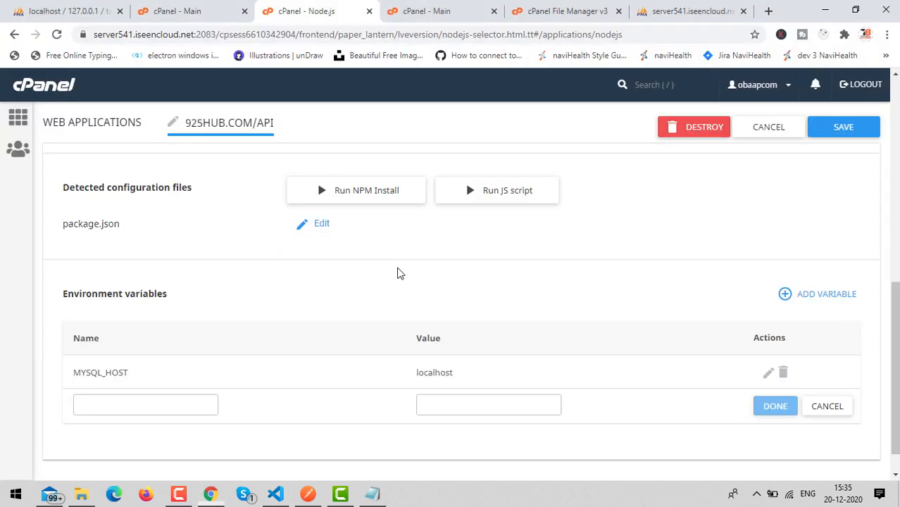
{"action": "key", "text": "ctrl+v"}
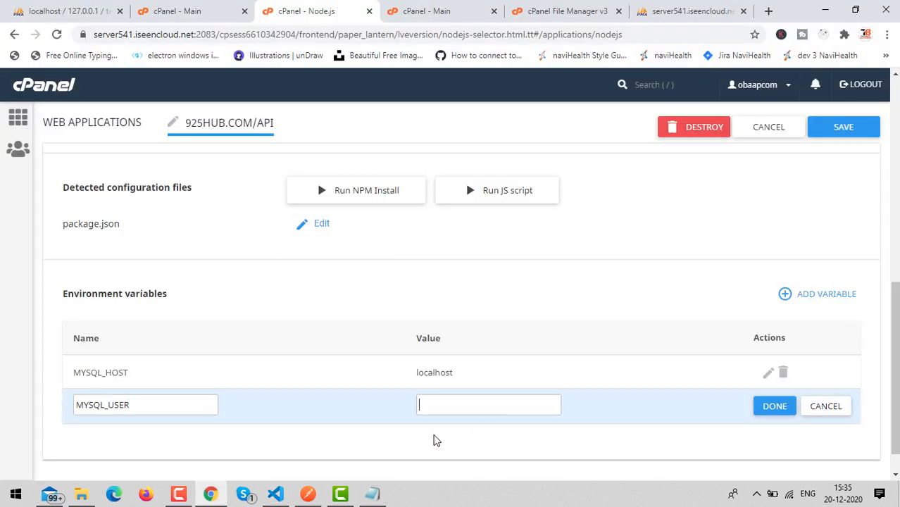
- Set the MYSQL_USER variable's value to obaapcom_test123, copied from the Notepad notes, and confirm the entry
{"action": "left_click", "coordinate": [372, 493]}
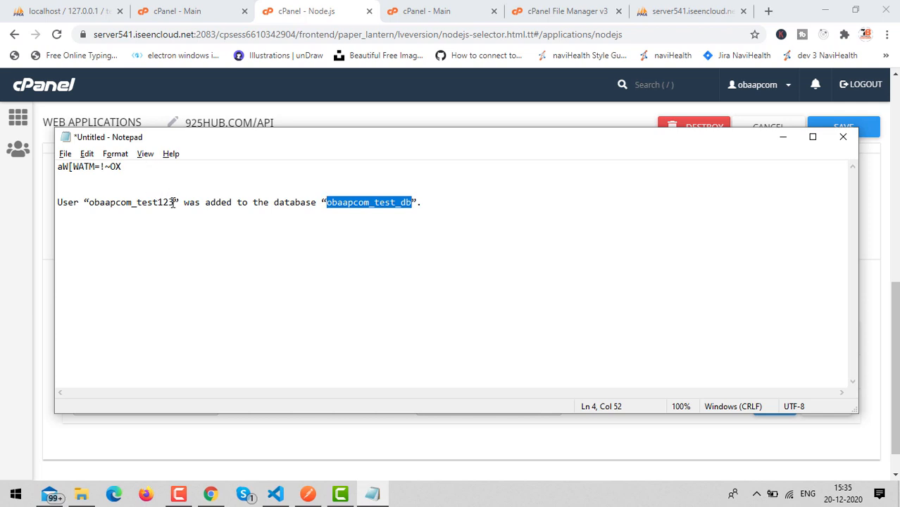
{"action": "left_click_drag", "start_coordinate": [174, 202], "coordinate": [89, 202]}
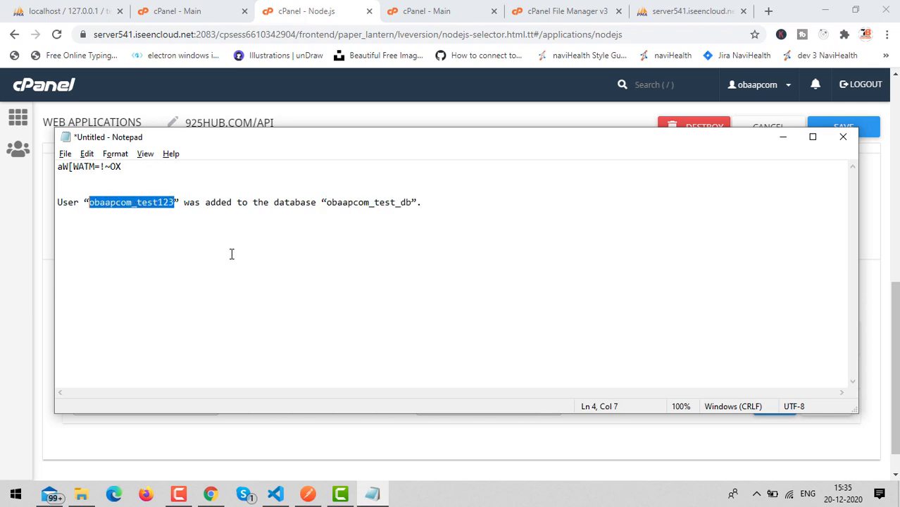
{"action": "key", "text": "ctrl+c"}
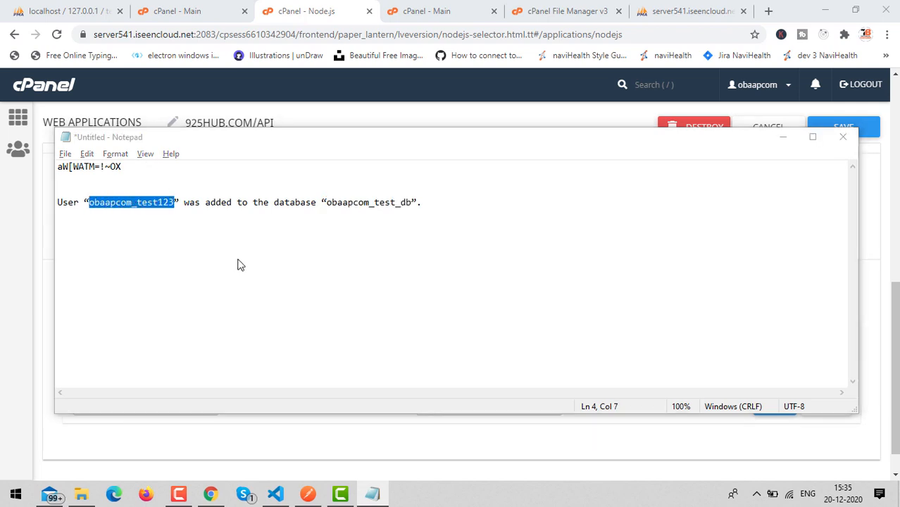
{"action": "key", "text": "alt+Tab"}
{"action": "left_click", "coordinate": [472, 407]}
{"action": "key", "text": "ctrl+v"}
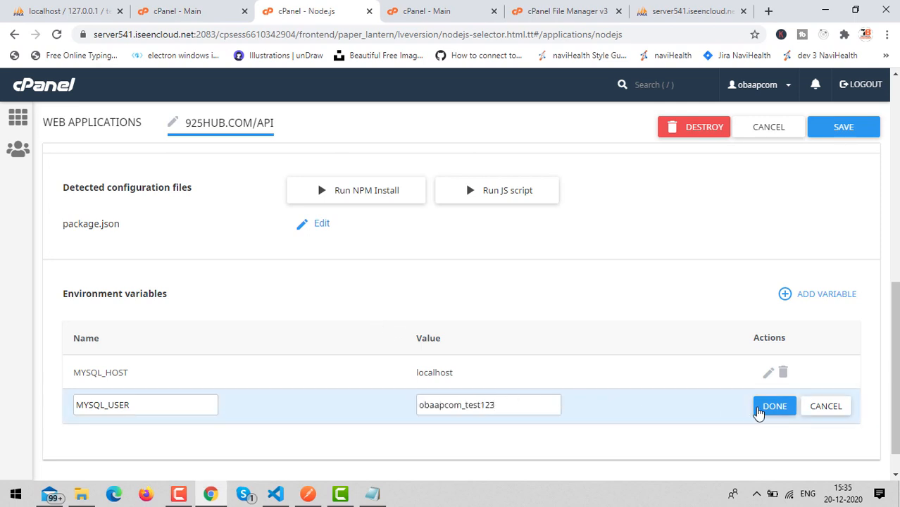
{"action": "left_click", "coordinate": [759, 408]}
- Copy the MYSQL_PASSWORD name from .env and enter it as the name of another environment variable in cPanel
{"action": "key", "text": "alt+Tab"}
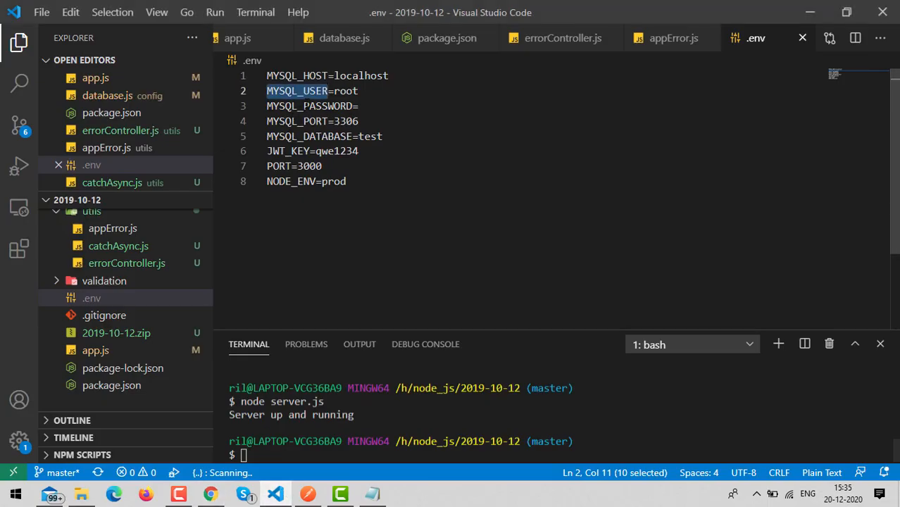
{"action": "double_click", "coordinate": [307, 107]}
{"action": "key", "text": "ctrl+c"}
{"action": "key", "text": "alt+Tab"}
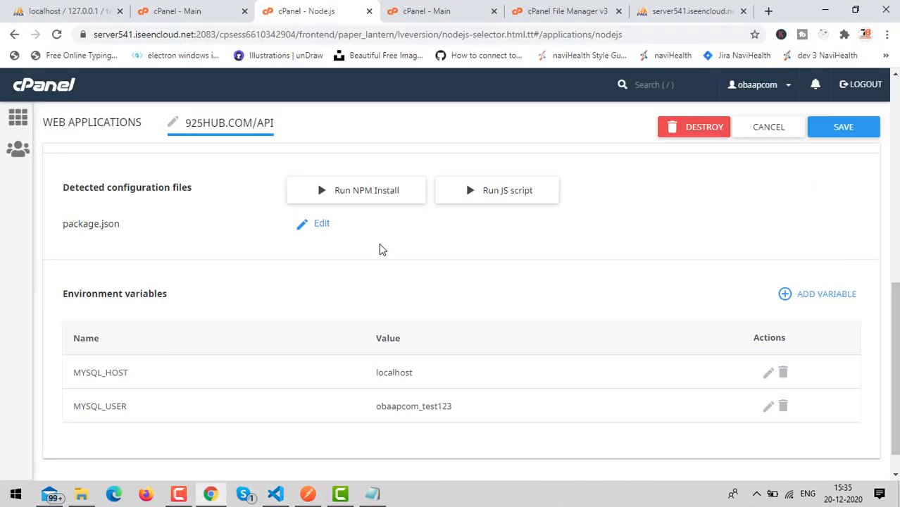
{"action": "left_click", "coordinate": [817, 293]}
{"action": "key", "text": "ctrl+v"}
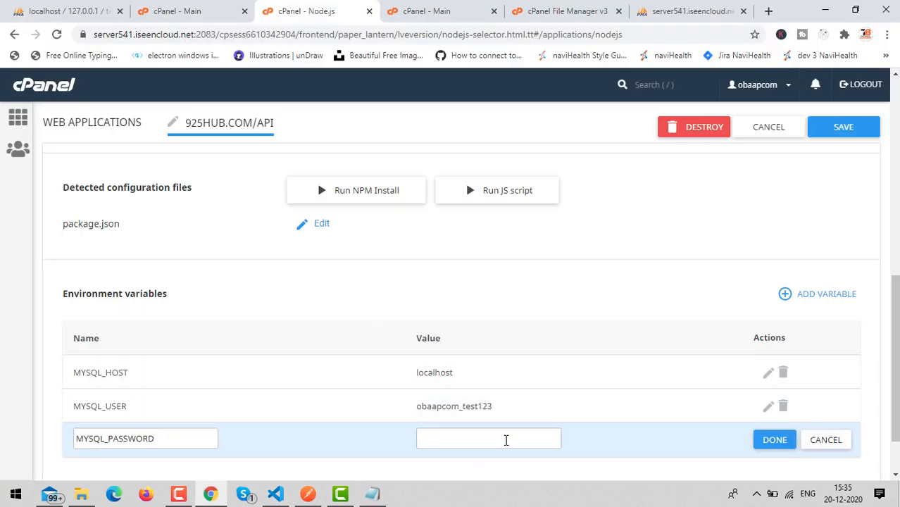
- Paste the database password from the Notepad notes as the MYSQL_PASSWORD variable's value and confirm the entry
{"action": "left_click", "coordinate": [275, 494]}
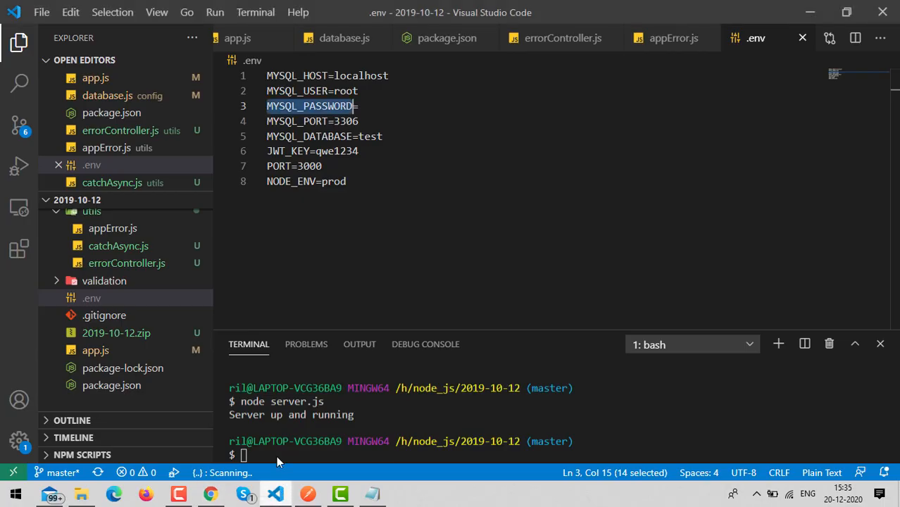
{"action": "left_click", "coordinate": [275, 493]}
{"action": "left_click", "coordinate": [372, 493]}
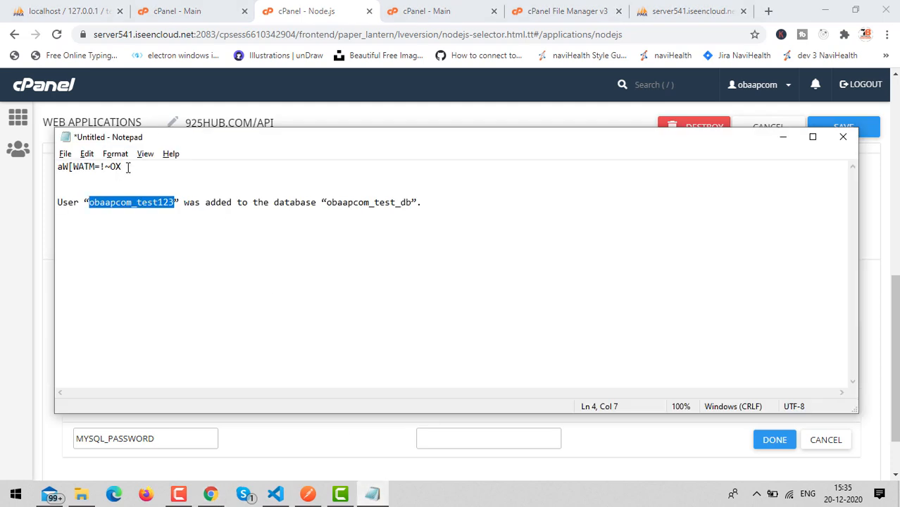
{"action": "left_click_drag", "start_coordinate": [128, 168], "coordinate": [59, 171]}
{"action": "key", "text": "alt+Tab"}
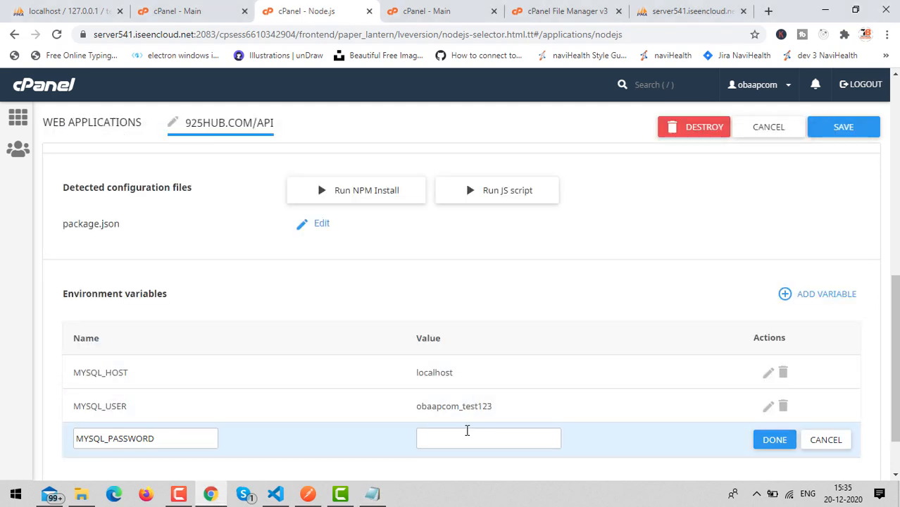
{"action": "key", "text": "ctrl+v"}
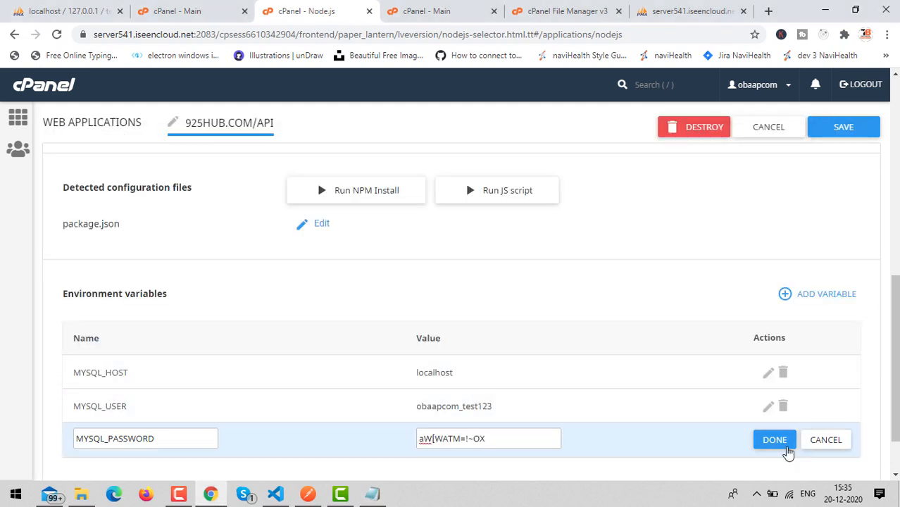
{"action": "left_click", "coordinate": [774, 439]}
- Add the environment variable MYSQL_PORT with the value 3306 to the cPanel application
{"action": "left_click", "coordinate": [806, 295]}
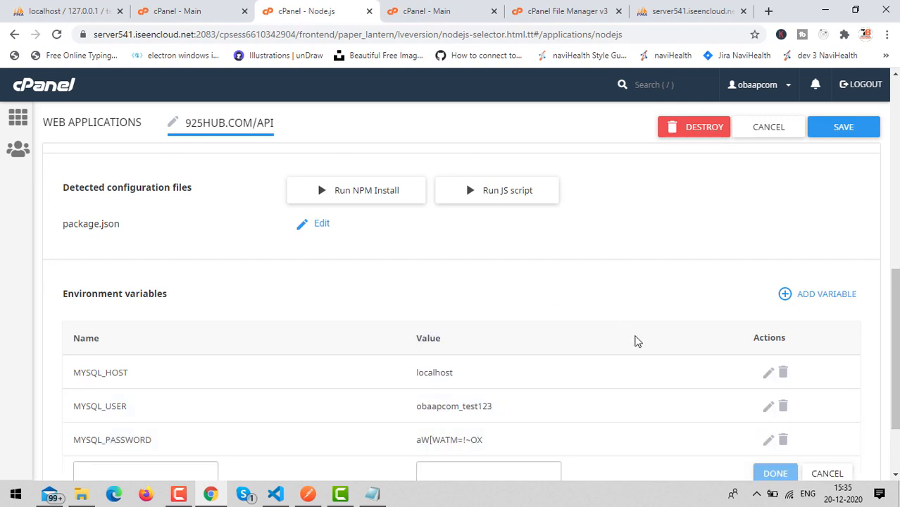
{"action": "scroll", "coordinate": [637, 341], "scroll_direction": "down", "scroll_amount": 1}
{"action": "key", "text": "alt+Tab"}
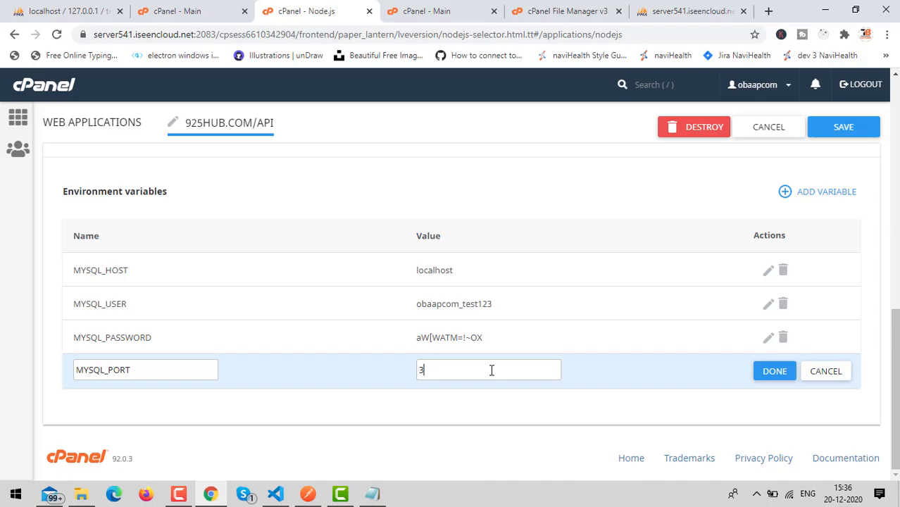
{"action": "type", "text": "6"}
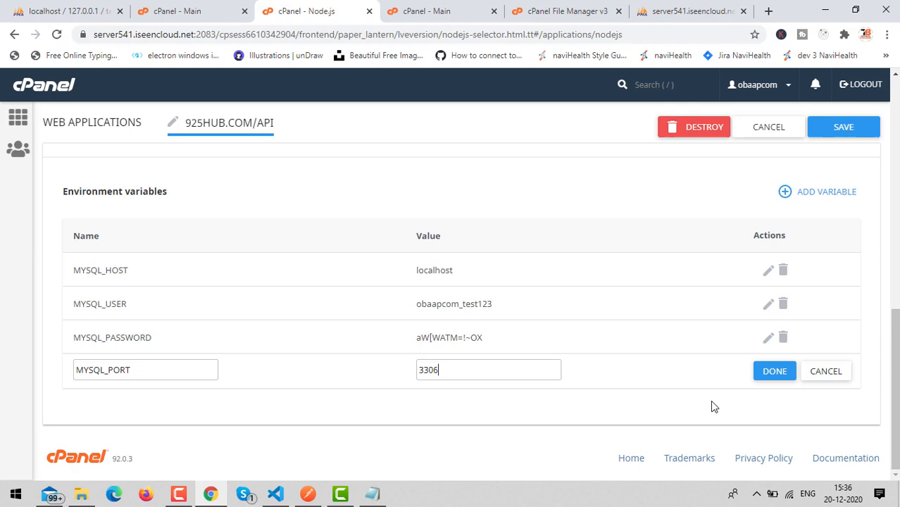
{"action": "left_click", "coordinate": [772, 372]}
- Add the environment variable MYSQL_DATABASE, named as in .env, with the value obaapcom_test_db copied from the Notepad notes
{"action": "key", "text": "alt+Tab"}
{"action": "double_click", "coordinate": [324, 137]}
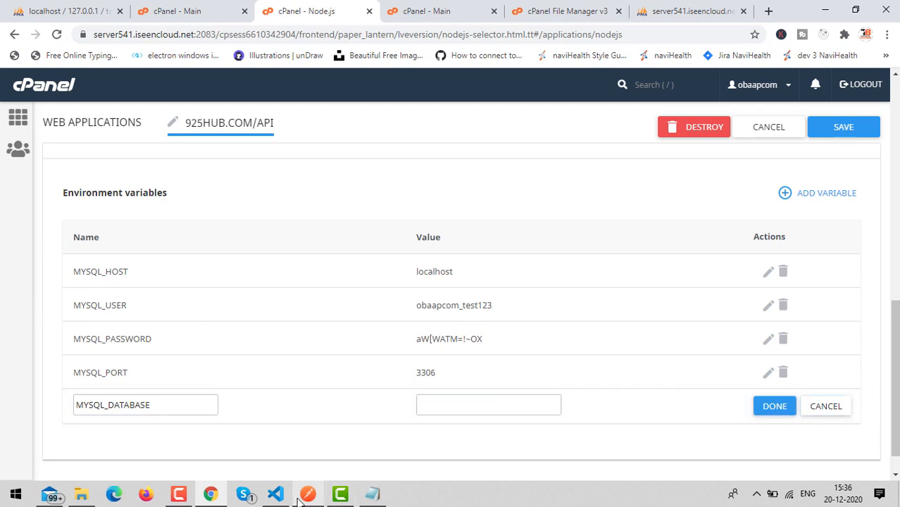
{"action": "left_click", "coordinate": [372, 494]}
{"action": "left_click_drag", "start_coordinate": [413, 203], "coordinate": [328, 202]}
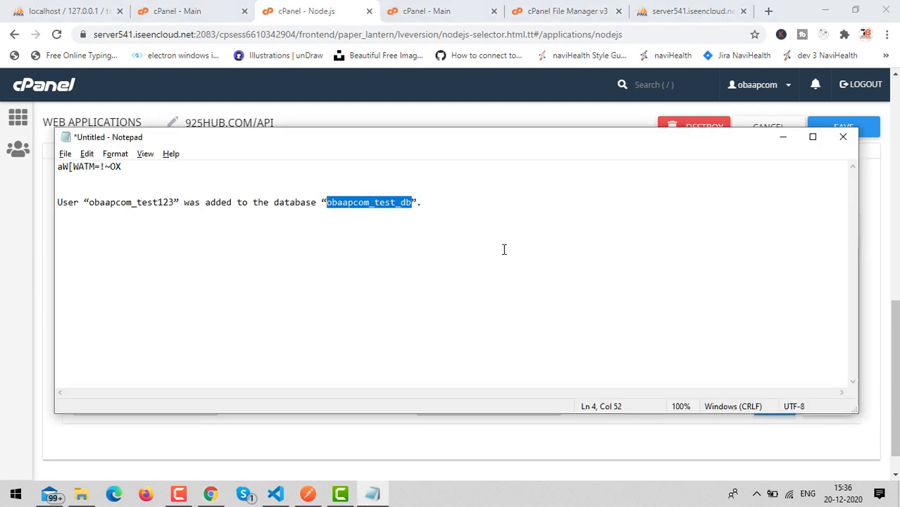
{"action": "key", "text": "alt+Tab"}
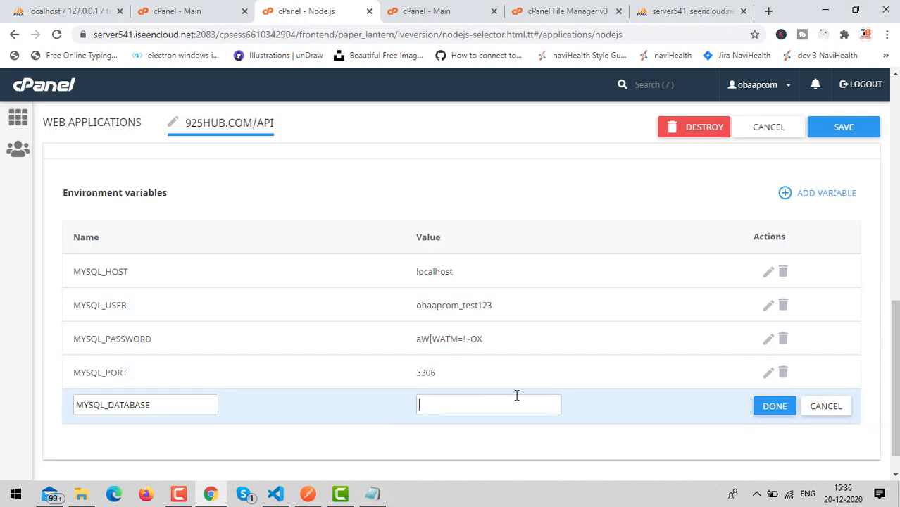
{"action": "key", "text": "ctrl+v"}
{"action": "left_click", "coordinate": [774, 406]}
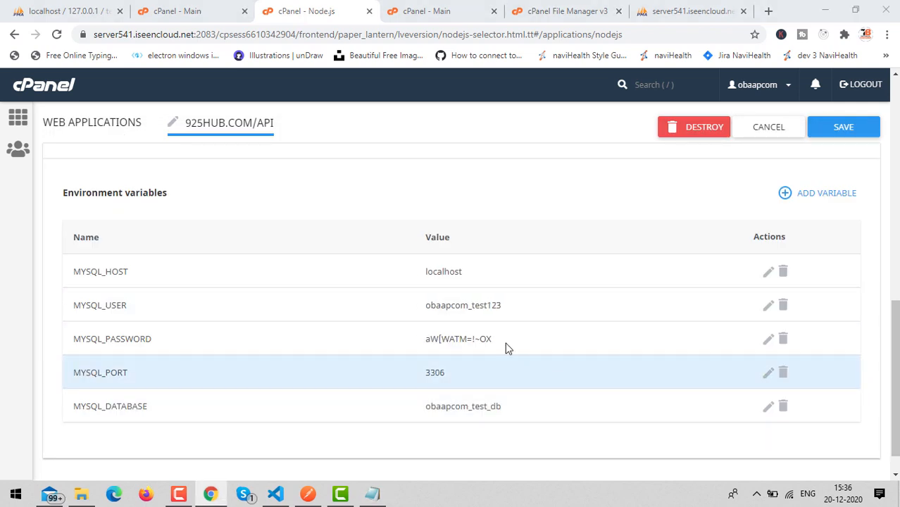
- Add the environment variable JWT_KEY, its name copied from .env, and enter the project's JWT secret key as its value
{"action": "key", "text": "alt+Tab"}
{"action": "double_click", "coordinate": [296, 150]}
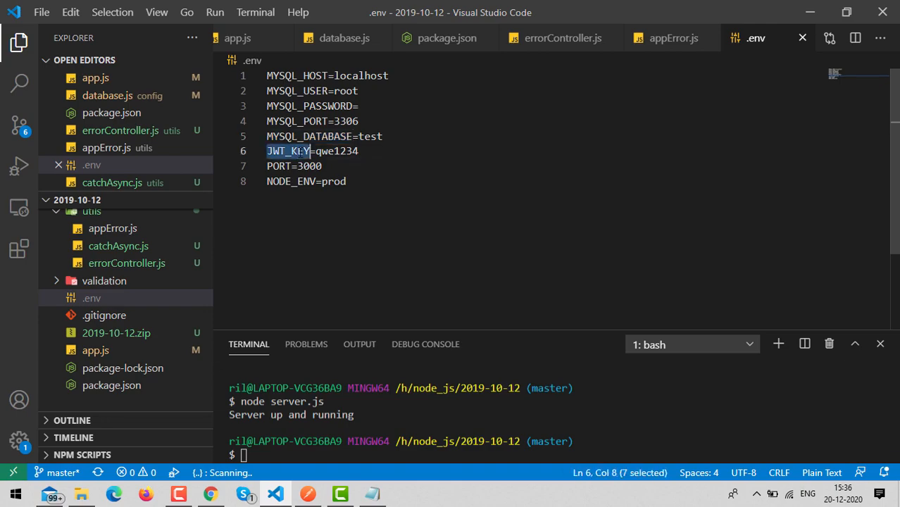
{"action": "key", "text": "alt+Tab"}
{"action": "left_click", "coordinate": [189, 406]}
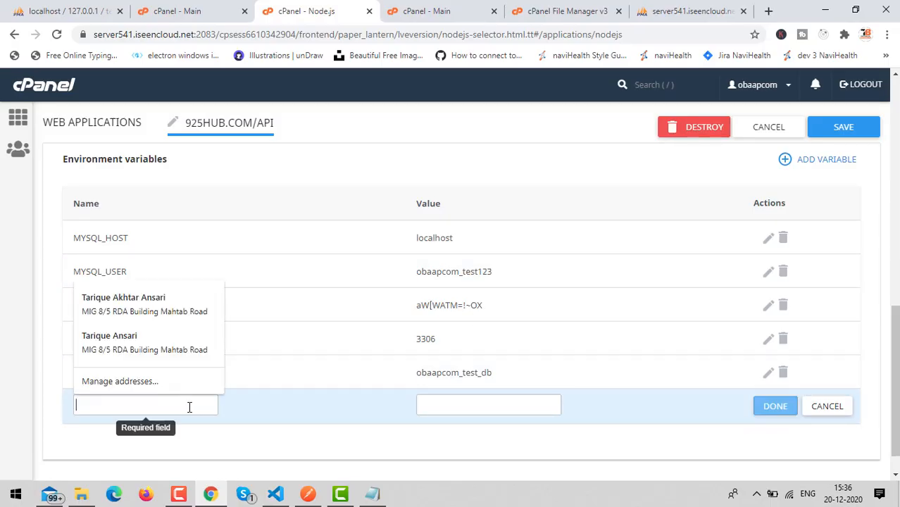
{"action": "key", "text": "alt+Tab"}
{"action": "key", "text": "ctrl+c"}
{"action": "key", "text": "alt+Tab"}
{"action": "key", "text": "ctrl+v"}
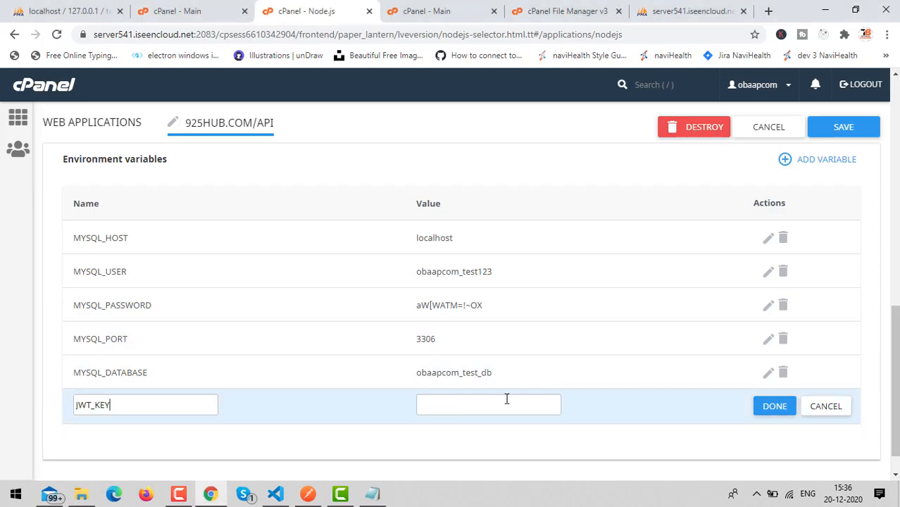
{"action": "left_click", "coordinate": [774, 410]}
- Check the PORT setting in .env and remove the port argument and callback from the app.listen call in app.js
{"action": "key", "text": "alt+Tab"}
{"action": "left_click", "coordinate": [324, 167]}
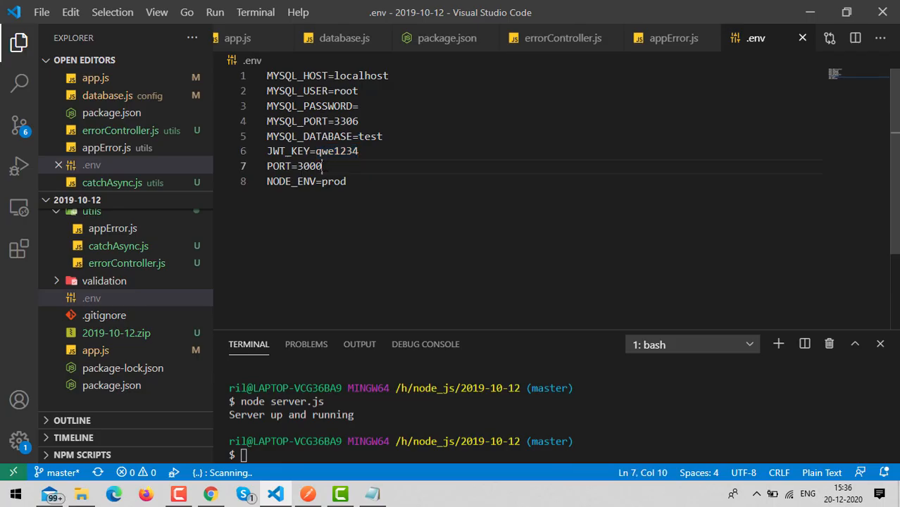
{"action": "left_click_drag", "start_coordinate": [323, 166], "coordinate": [273, 166]}
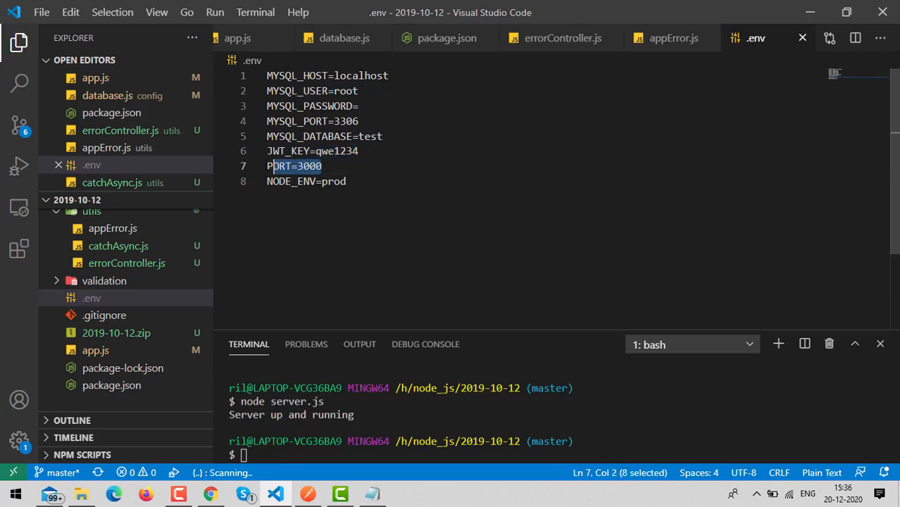
{"action": "left_click", "coordinate": [93, 355]}
{"action": "double_click", "coordinate": [345, 224]}
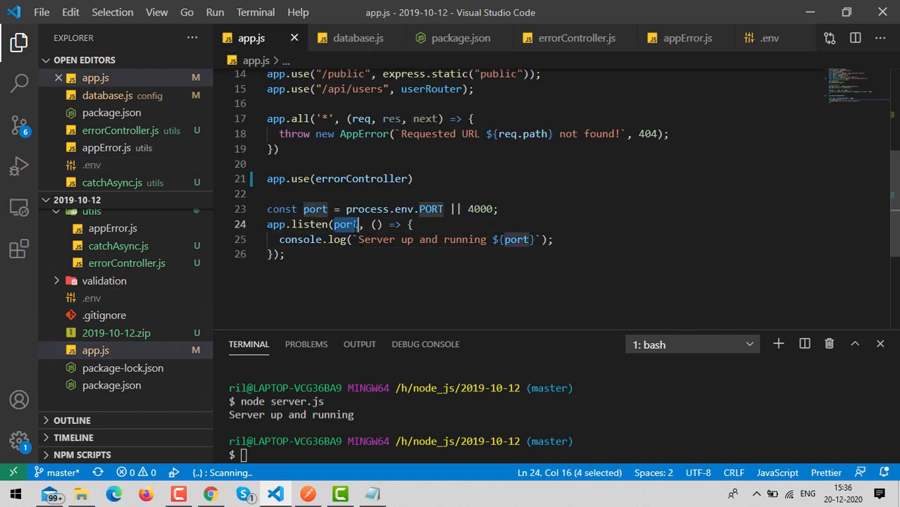
{"action": "left_click_drag", "start_coordinate": [364, 224], "coordinate": [335, 224]}
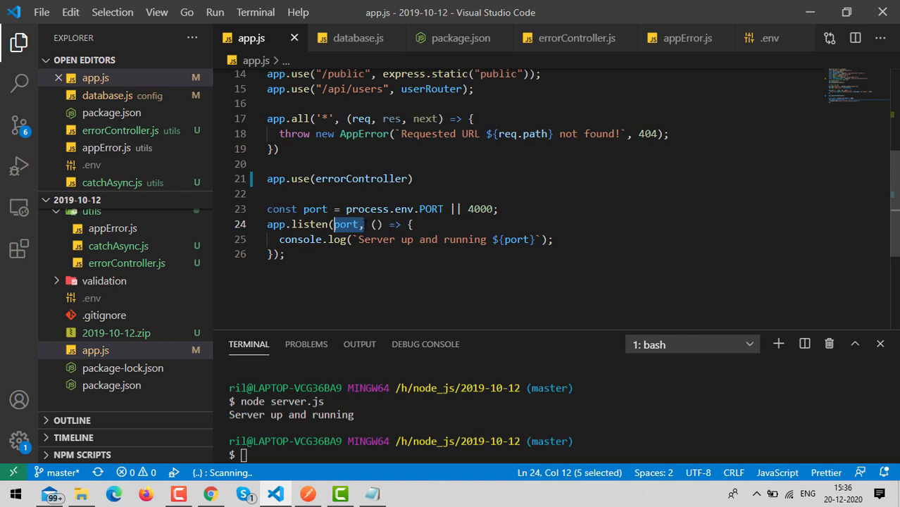
{"action": "left_click", "coordinate": [365, 224]}
{"action": "left_click_drag", "start_coordinate": [371, 224], "coordinate": [339, 224]}
{"action": "key", "text": "BackSpace"}
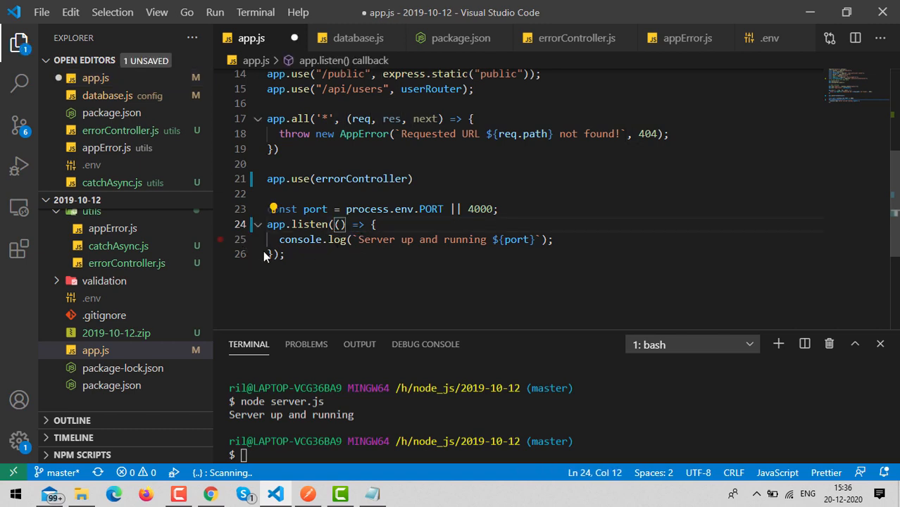
{"action": "left_click_drag", "start_coordinate": [334, 224], "coordinate": [275, 254]}
{"action": "key", "text": "BackSpace"}
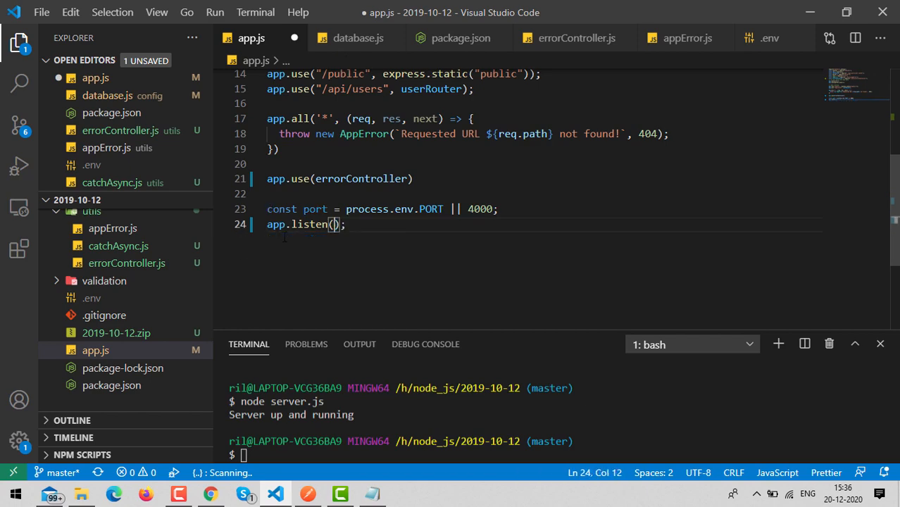
{"action": "left_click", "coordinate": [370, 231]}
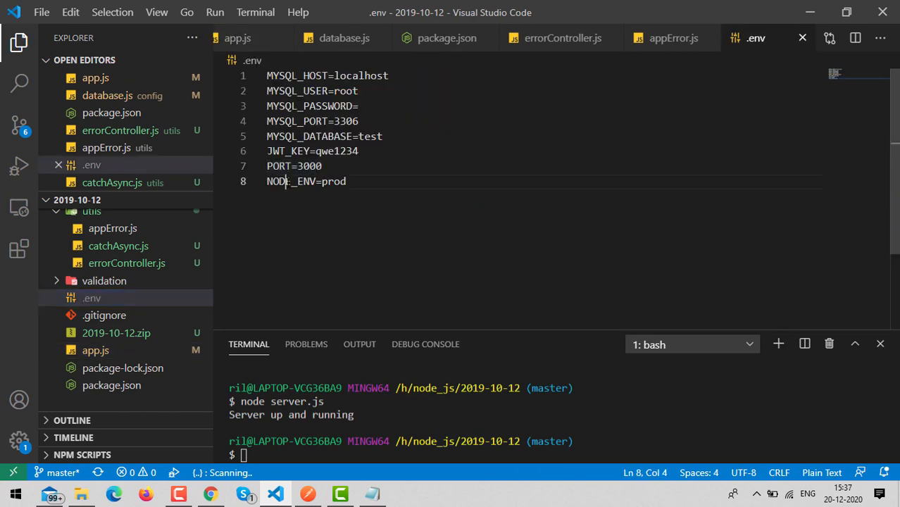
- Compare the NODE_ENV entry in .env with the cPanel application's mode setting and review its environment variables
{"action": "double_click", "coordinate": [289, 183]}
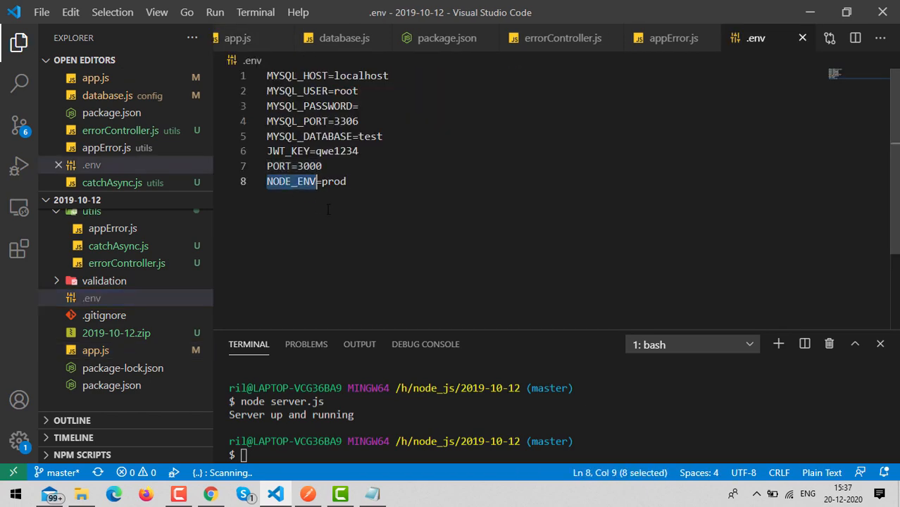
{"action": "key", "text": "alt+Tab"}
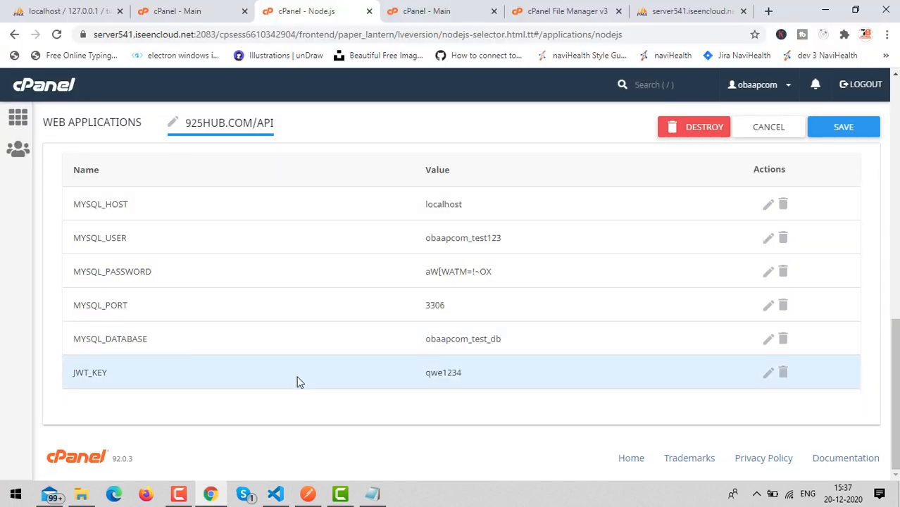
{"action": "scroll", "coordinate": [202, 414], "scroll_direction": "up", "scroll_amount": 7}
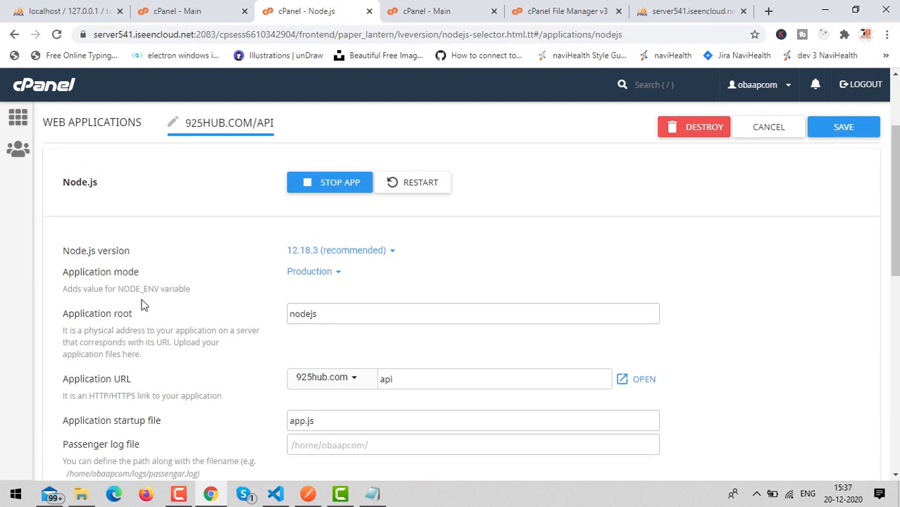
{"action": "double_click", "coordinate": [133, 289]}
{"action": "scroll", "coordinate": [381, 311], "scroll_direction": "down", "scroll_amount": 10}
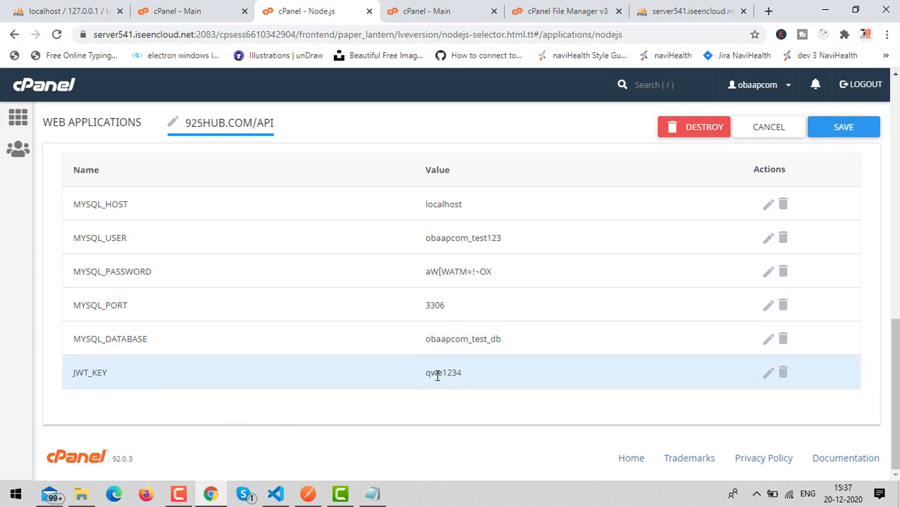
{"action": "scroll", "coordinate": [472, 352], "scroll_direction": "up", "scroll_amount": 4}
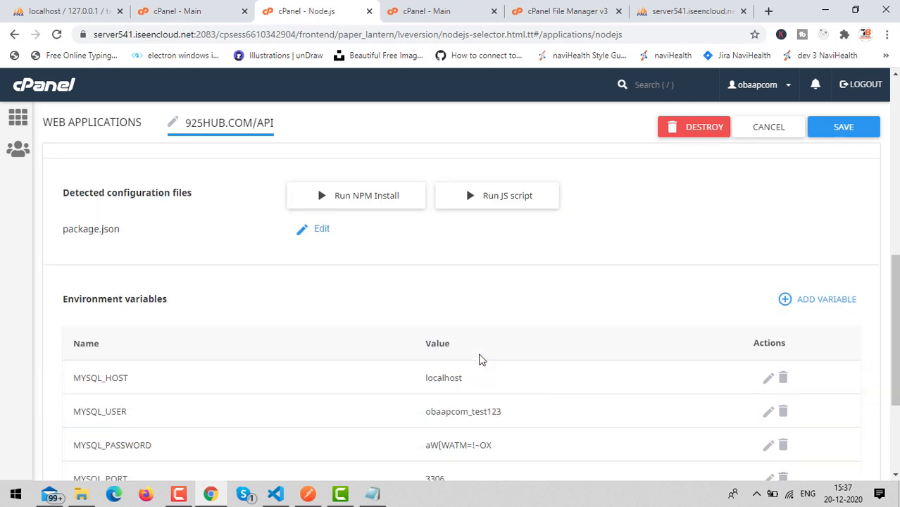
- Open the server's app.js from the nodejs folder in the cPanel File Manager editor
{"action": "left_click", "coordinate": [179, 14]}
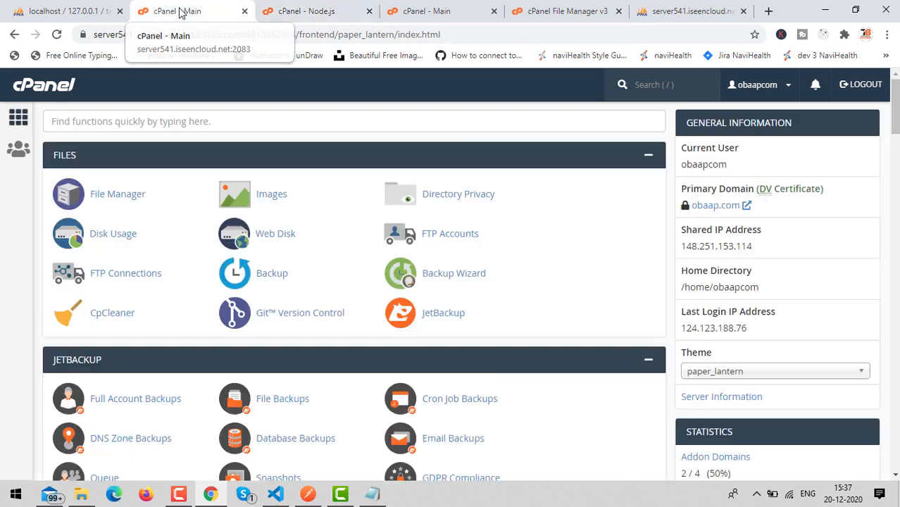
{"action": "left_click", "coordinate": [437, 11]}
{"action": "left_click", "coordinate": [542, 14]}
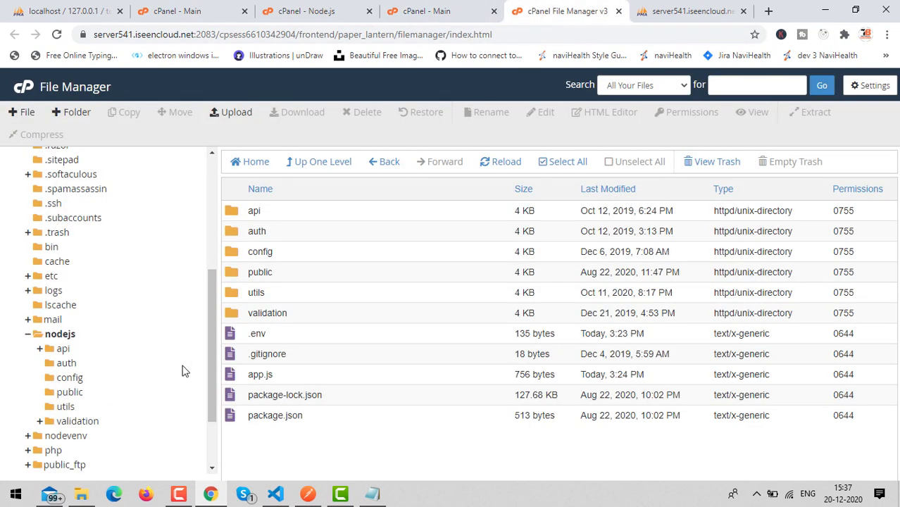
{"action": "left_click", "coordinate": [301, 379]}
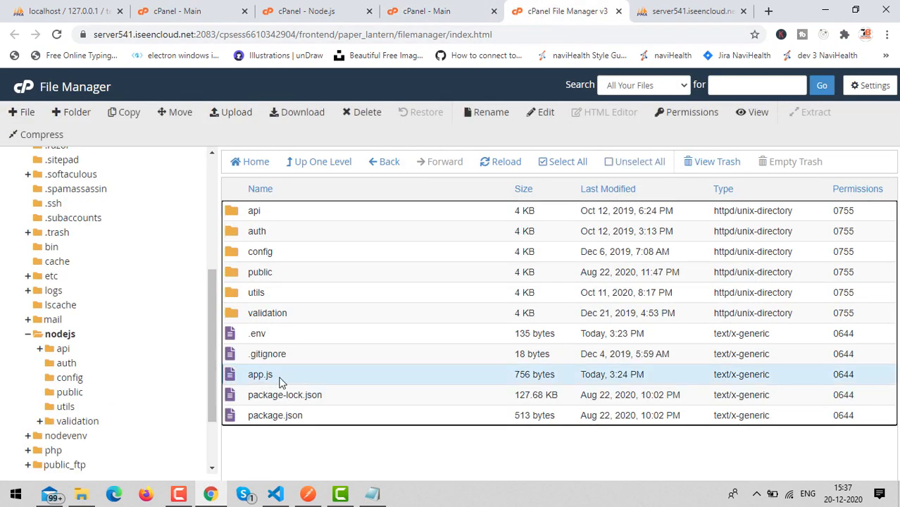
{"action": "right_click", "coordinate": [343, 381]}
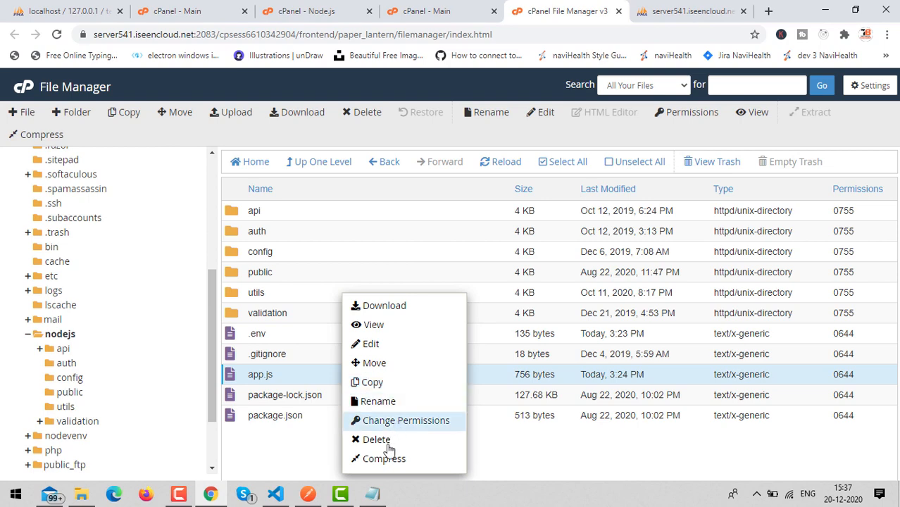
{"action": "left_click", "coordinate": [381, 344]}
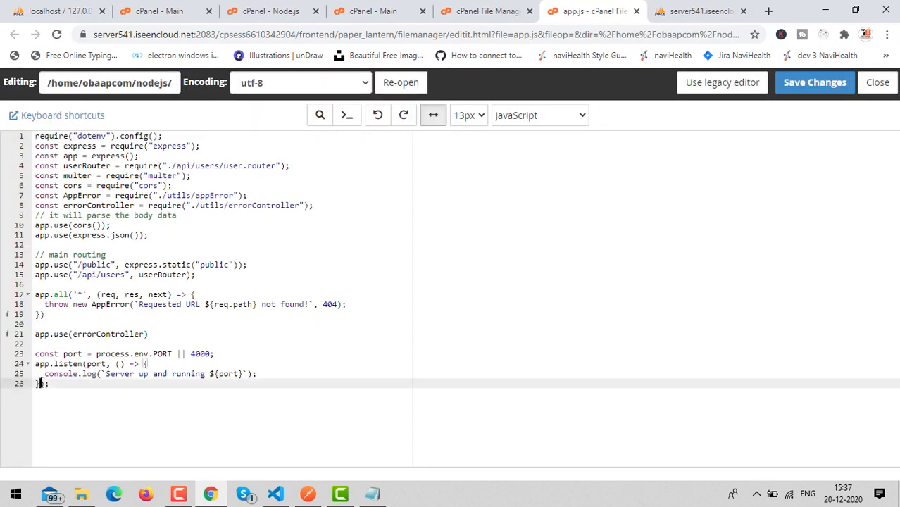
- Remove the app.listen arguments and the port constant from the server's app.js, then save and close the file
{"action": "left_click_drag", "start_coordinate": [48, 383], "coordinate": [87, 364]}
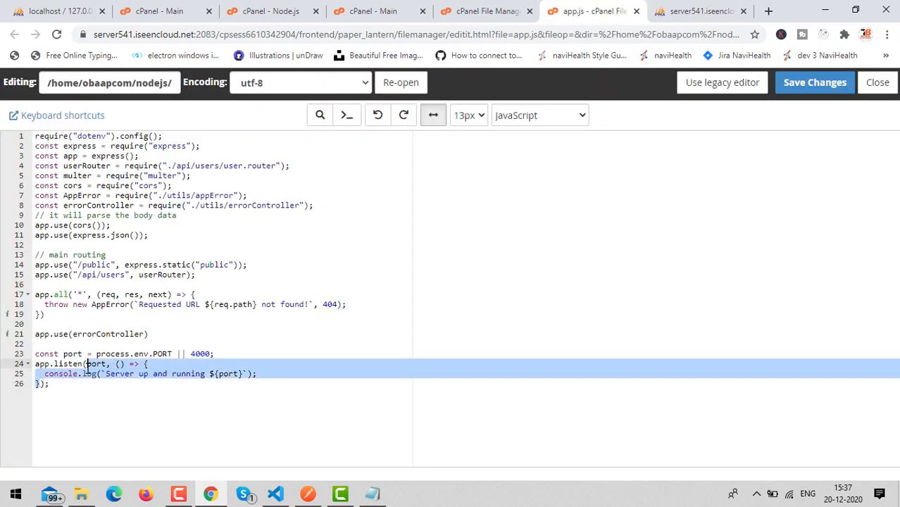
{"action": "key", "text": "BackSpace"}
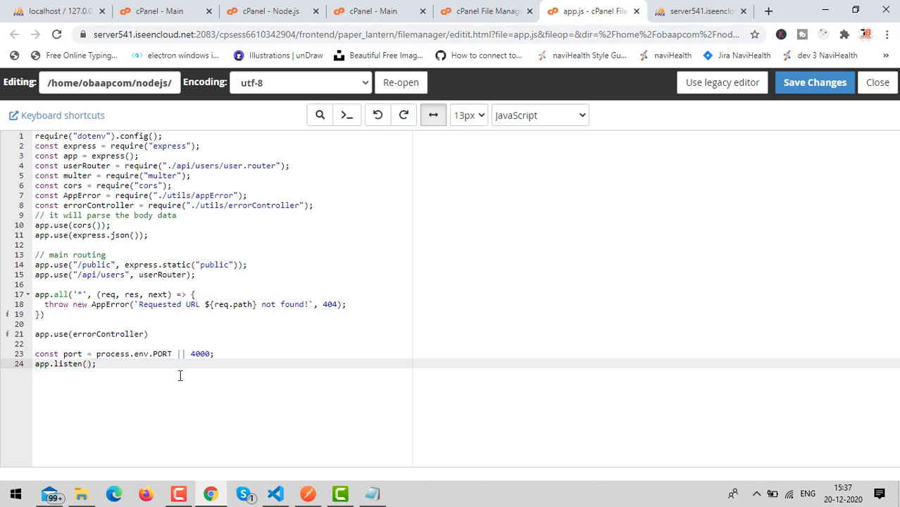
{"action": "left_click_drag", "start_coordinate": [229, 354], "coordinate": [204, 336]}
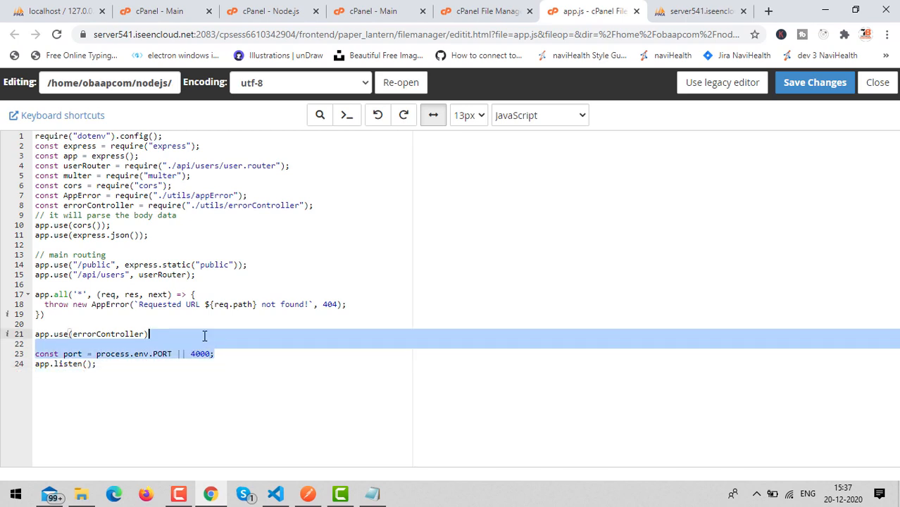
{"action": "key", "text": "BackSpace"}
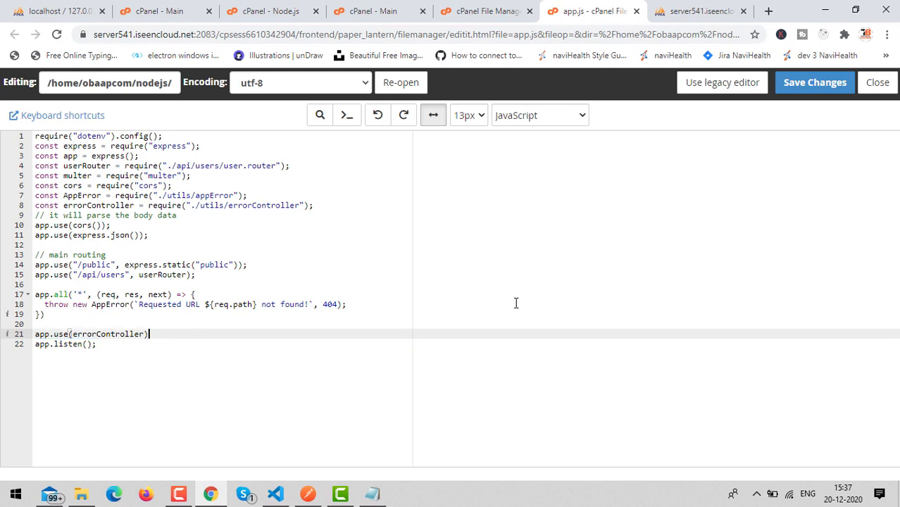
{"action": "left_click", "coordinate": [813, 83]}
{"action": "left_click", "coordinate": [815, 82]}
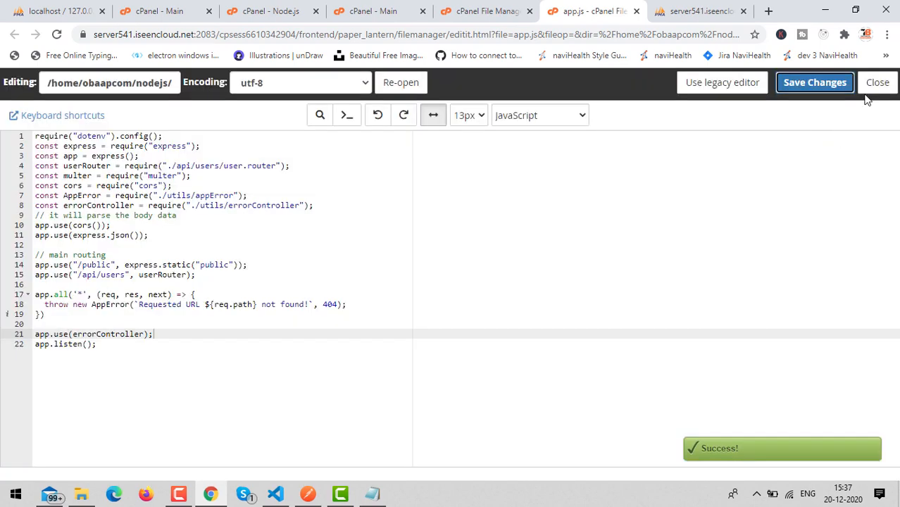
{"action": "left_click", "coordinate": [877, 82]}
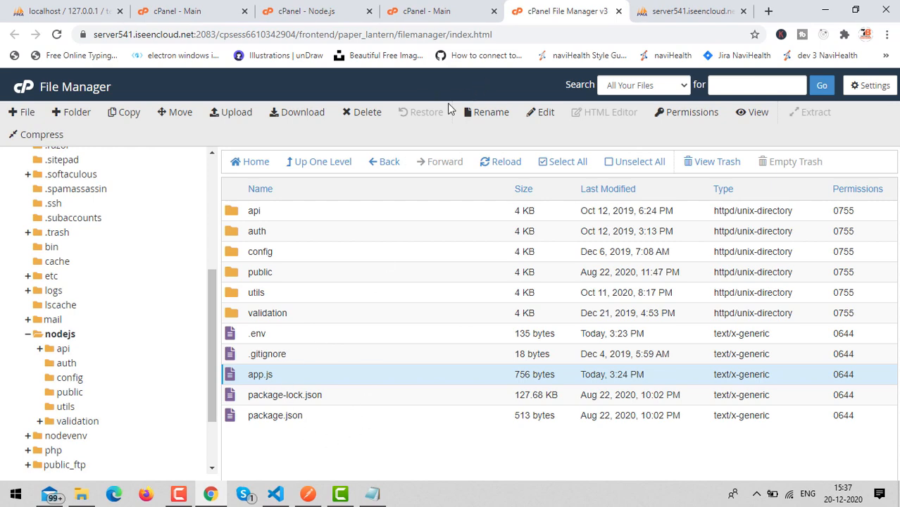
- Review the Node.js application's settings and environment variables in cPanel and save the application
{"action": "left_click", "coordinate": [425, 14]}
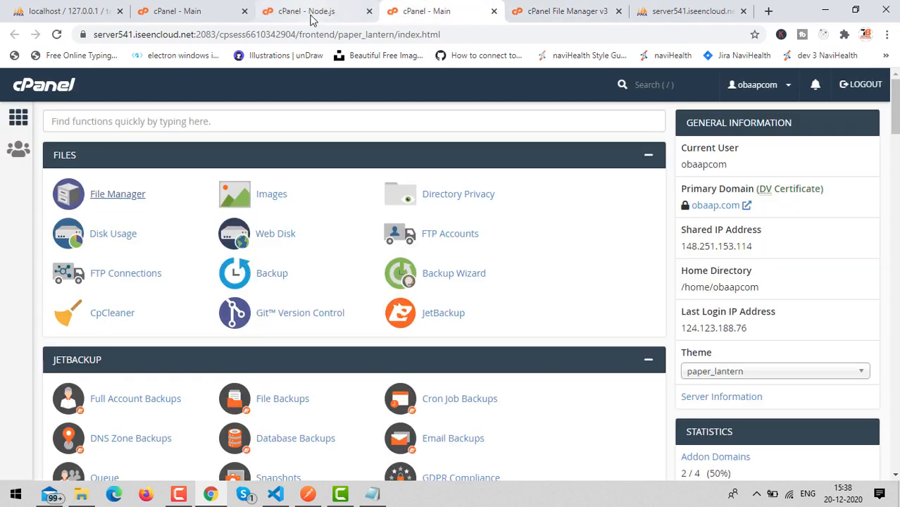
{"action": "left_click", "coordinate": [310, 13]}
{"action": "scroll", "coordinate": [514, 407], "scroll_direction": "down", "scroll_amount": 5}
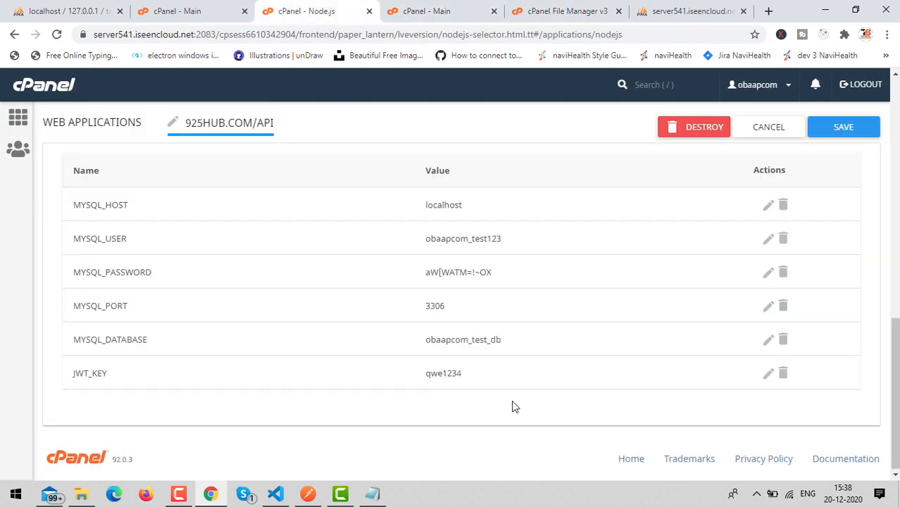
{"action": "scroll", "coordinate": [422, 415], "scroll_direction": "up", "scroll_amount": 3}
{"action": "scroll", "coordinate": [282, 422], "scroll_direction": "down", "scroll_amount": 3}
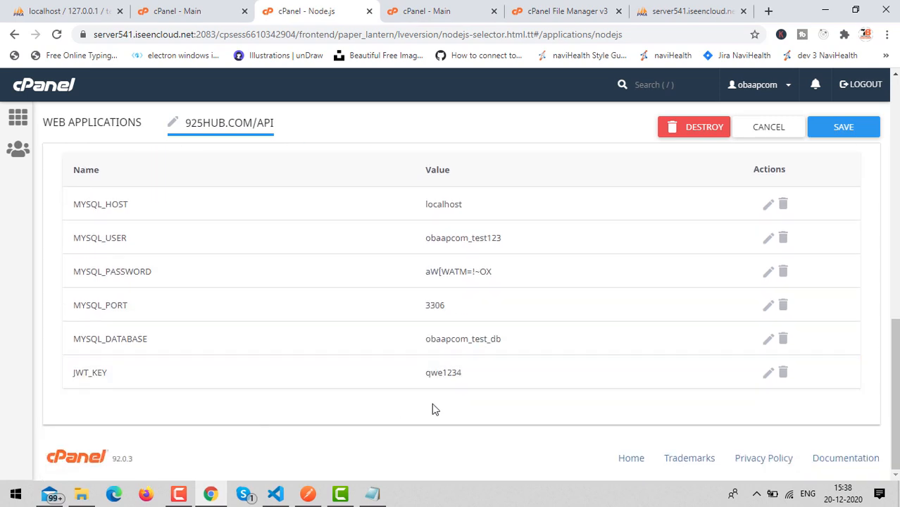
{"action": "scroll", "coordinate": [432, 409], "scroll_direction": "up", "scroll_amount": 8}
{"action": "scroll", "coordinate": [444, 395], "scroll_direction": "down", "scroll_amount": 2}
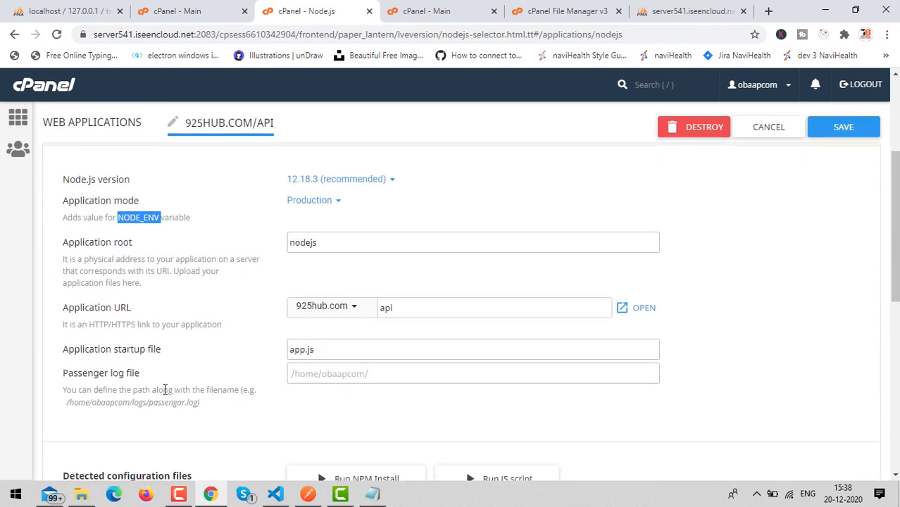
{"action": "left_click", "coordinate": [843, 128]}
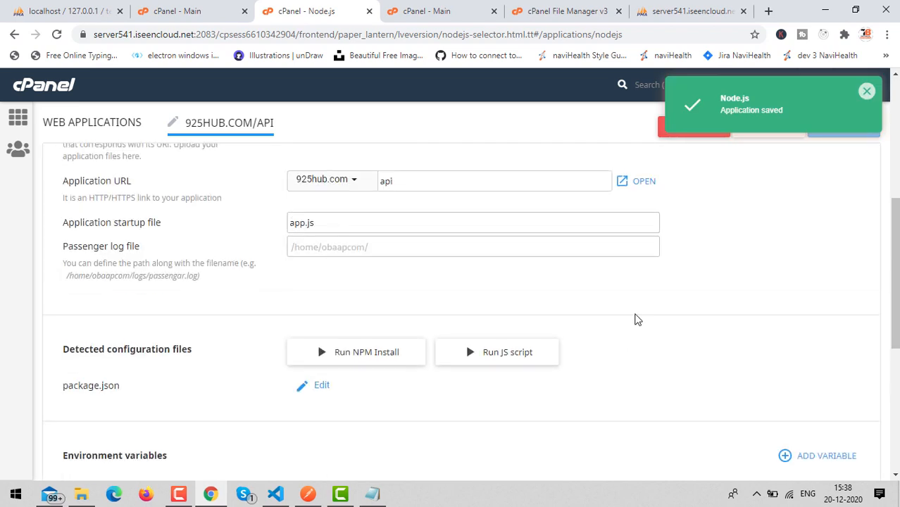
- Open the application's URL from cPanel and request the 925hub.com/api/users endpoint in the browser
{"action": "left_click", "coordinate": [643, 248]}
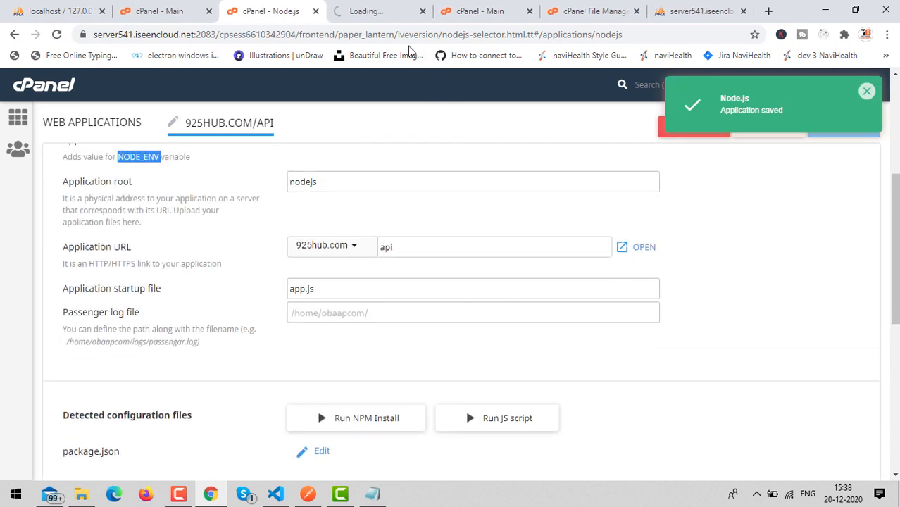
{"action": "left_click", "coordinate": [360, 12]}
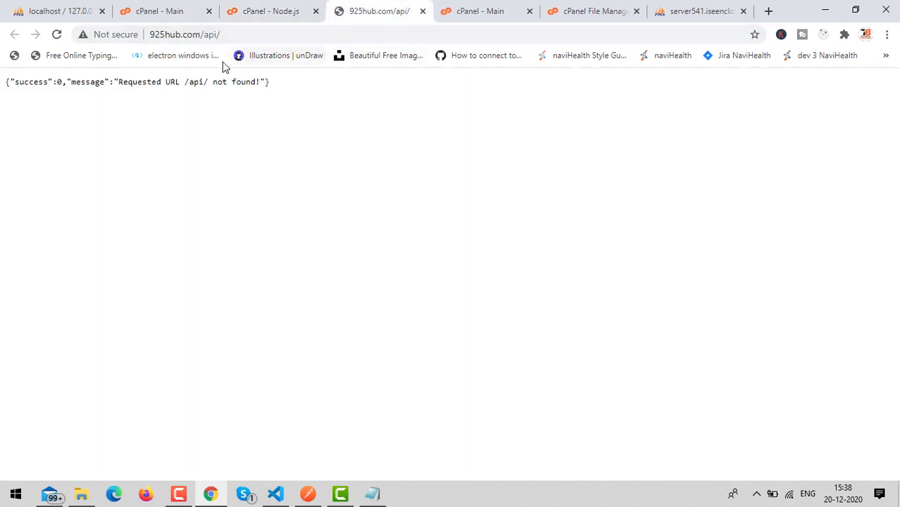
{"action": "left_click", "coordinate": [311, 36]}
{"action": "left_click", "coordinate": [316, 37]}
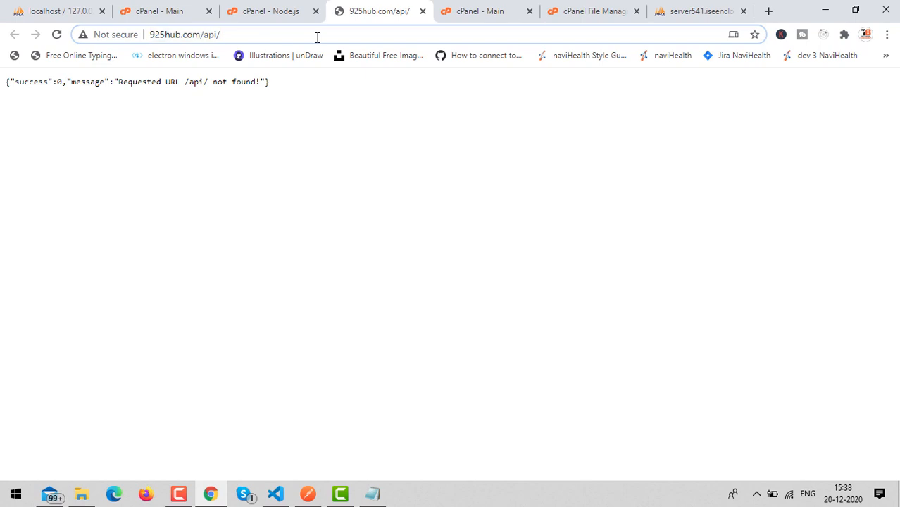
{"action": "type", "text": "users"}
{"action": "key", "text": "Return"}
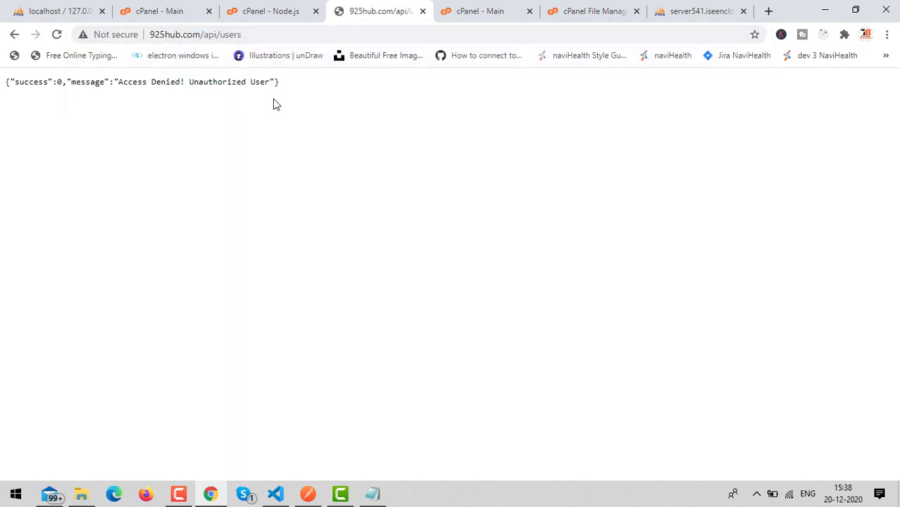
{"action": "left_click", "coordinate": [256, 36]}
{"action": "left_click_drag", "start_coordinate": [256, 36], "coordinate": [146, 35]}
{"action": "key", "text": "ctrl+c"}
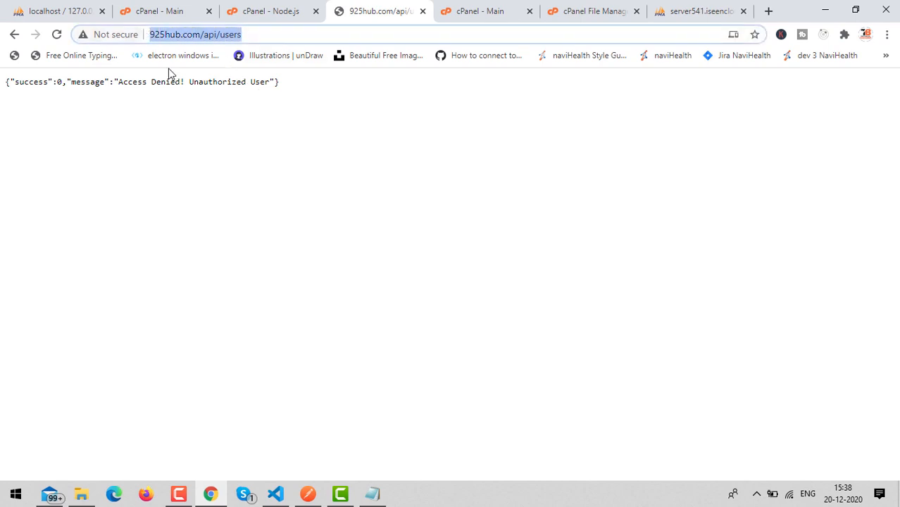
{"action": "left_click", "coordinate": [308, 493]}
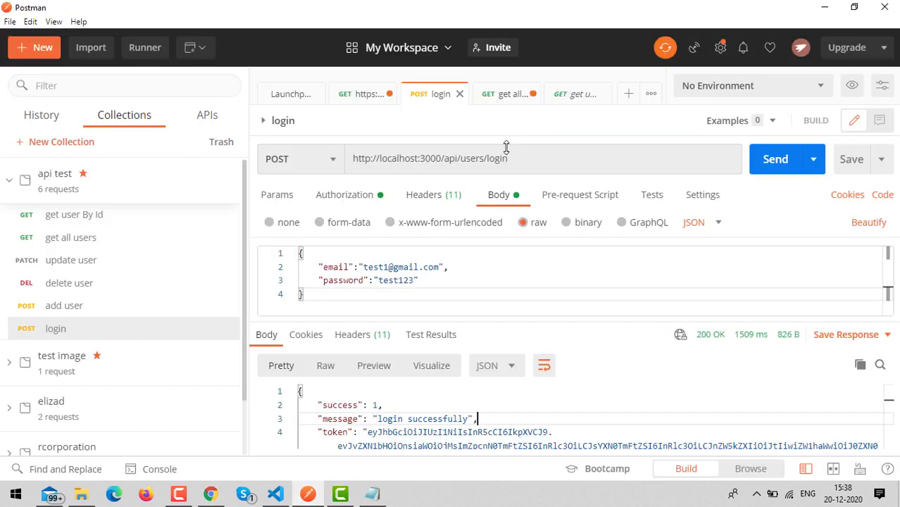
{"action": "left_click", "coordinate": [532, 162]}
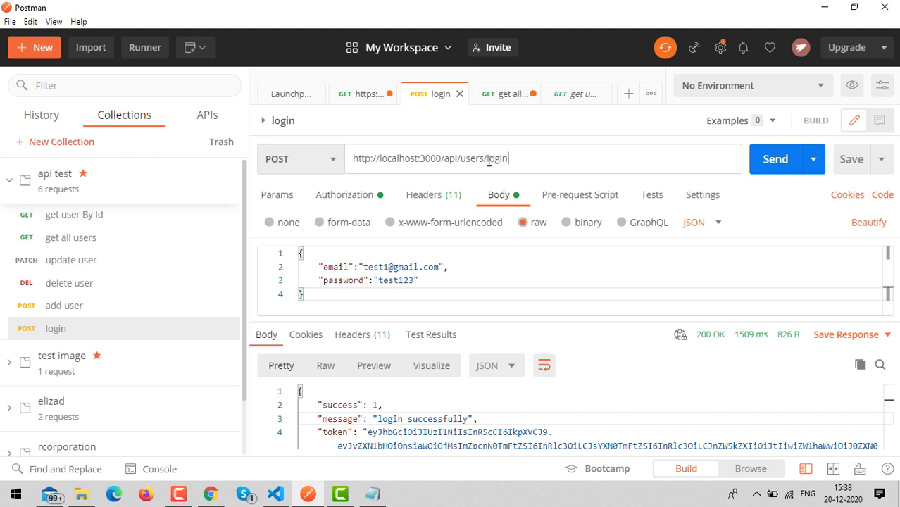
{"action": "left_click_drag", "start_coordinate": [484, 158], "coordinate": [346, 159]}
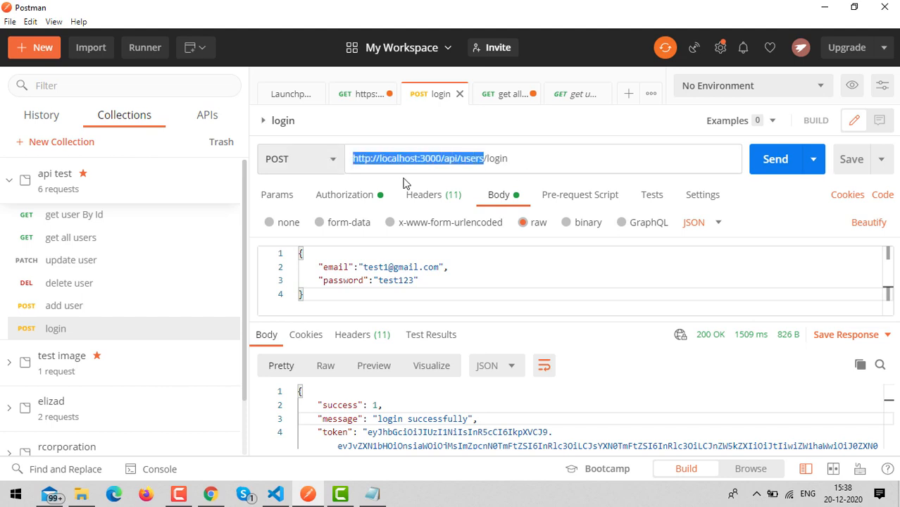
{"action": "key", "text": "ctrl+v"}
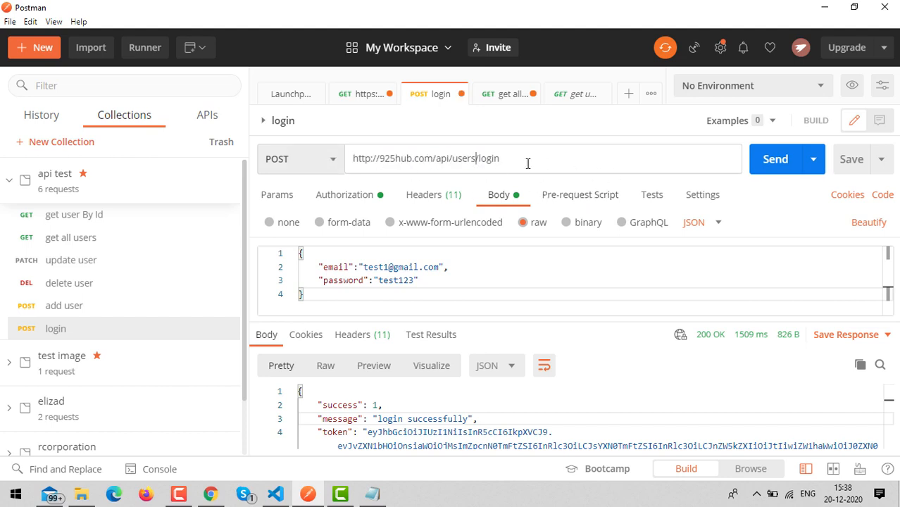
{"action": "left_click", "coordinate": [774, 167]}
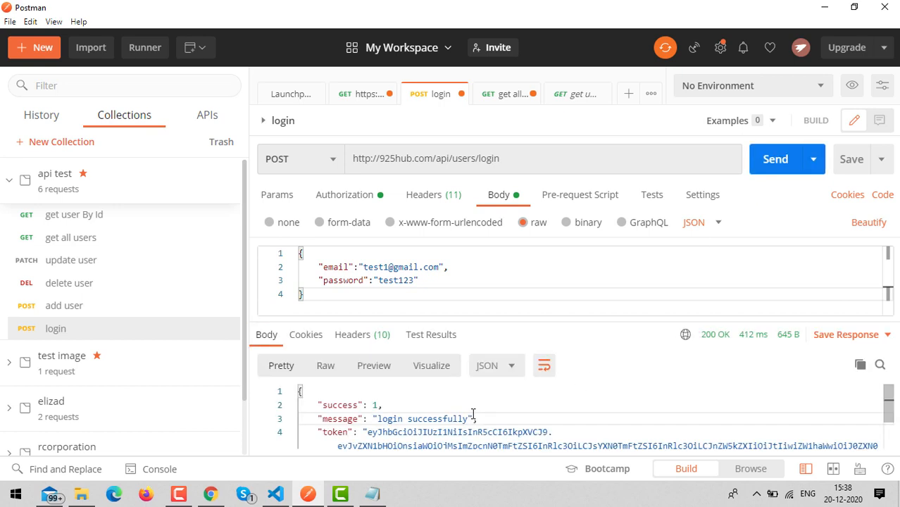
- Copy the token from the login response, paste it as the bearer token of the get all users request and send it
{"action": "scroll", "coordinate": [493, 423], "scroll_direction": "down", "scroll_amount": 2}
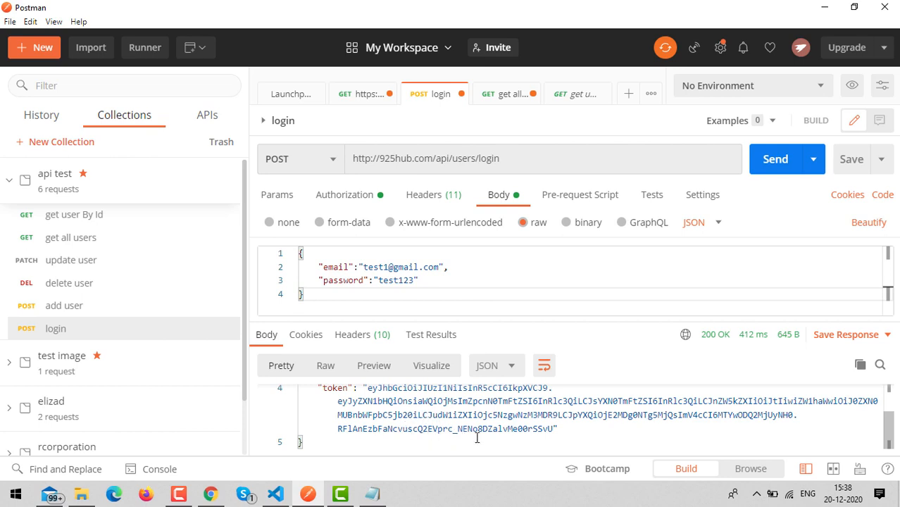
{"action": "left_click_drag", "start_coordinate": [554, 429], "coordinate": [368, 391]}
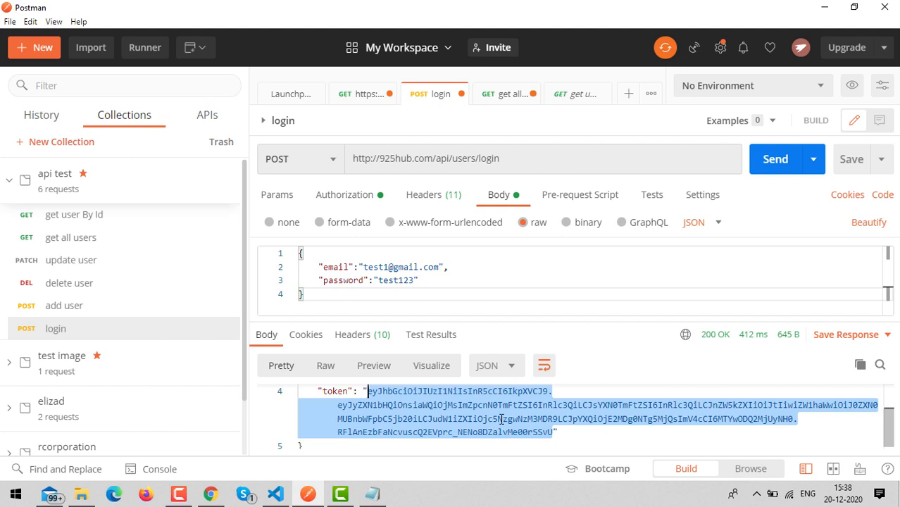
{"action": "left_click", "coordinate": [83, 238]}
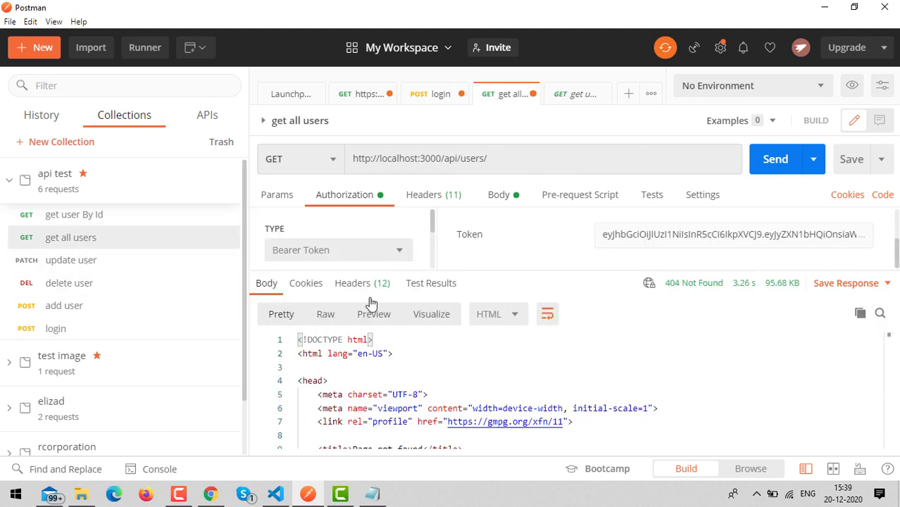
{"action": "left_click", "coordinate": [694, 251]}
{"action": "key", "text": "ctrl+a"}
{"action": "key", "text": "ctrl+v"}
{"action": "left_click", "coordinate": [775, 159]}
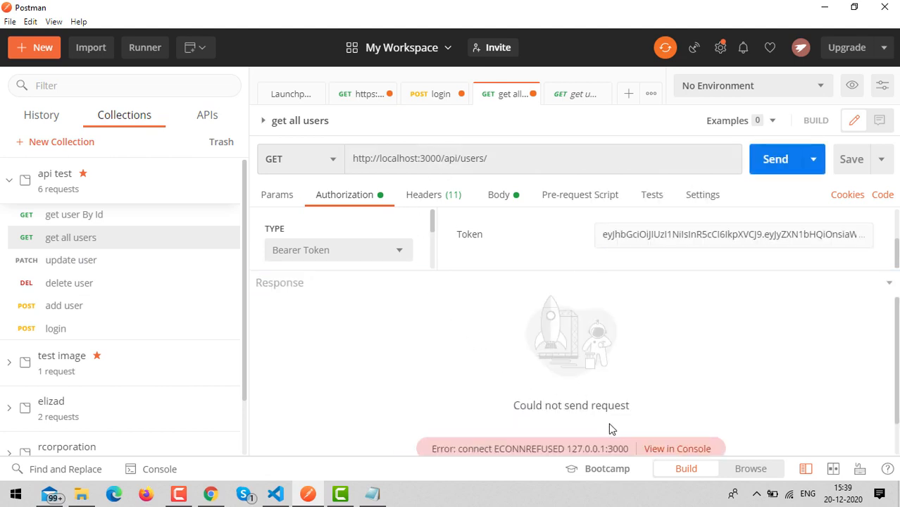
{"action": "scroll", "coordinate": [613, 426], "scroll_direction": "down", "scroll_amount": 1}
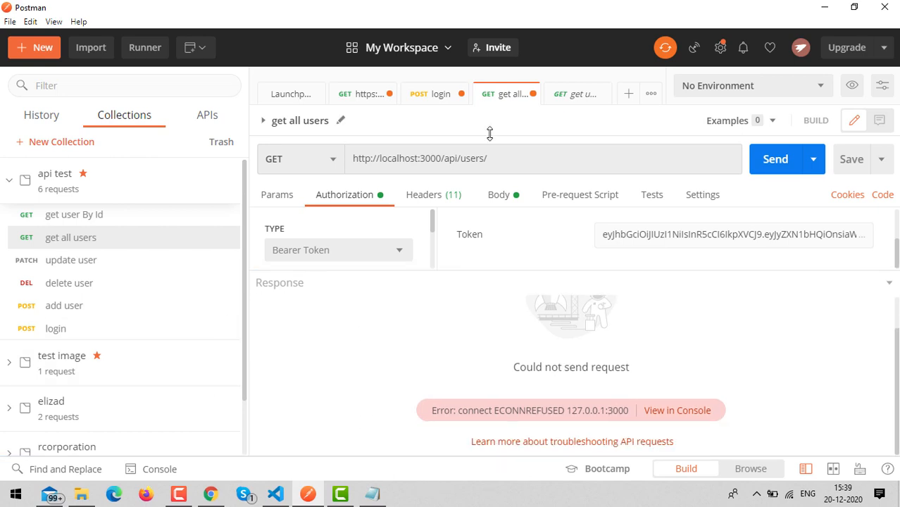
{"action": "left_click", "coordinate": [55, 328]}
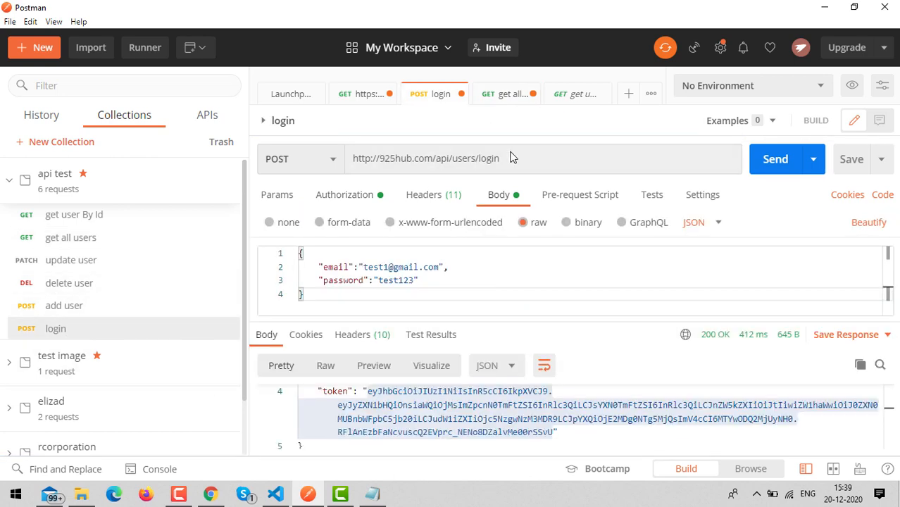
{"action": "left_click_drag", "start_coordinate": [495, 158], "coordinate": [331, 166]}
{"action": "key", "text": "ctrl+c"}
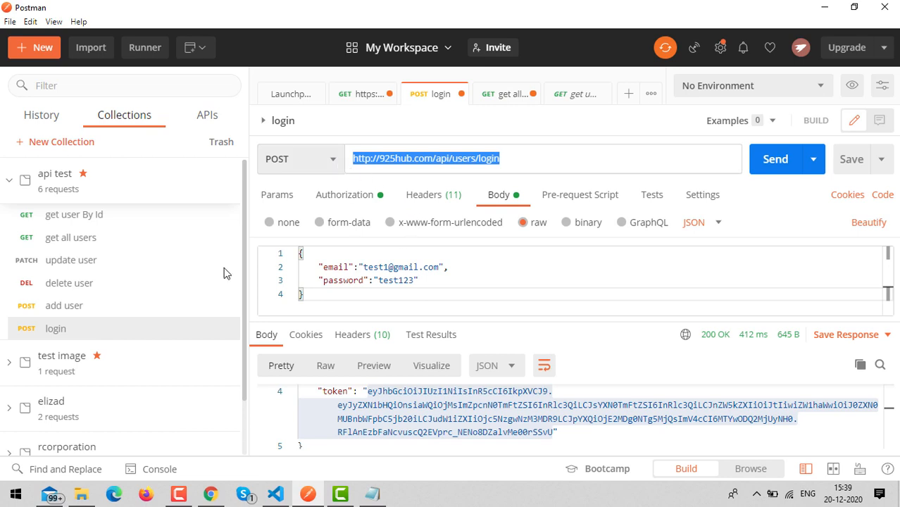
{"action": "left_click", "coordinate": [71, 237]}
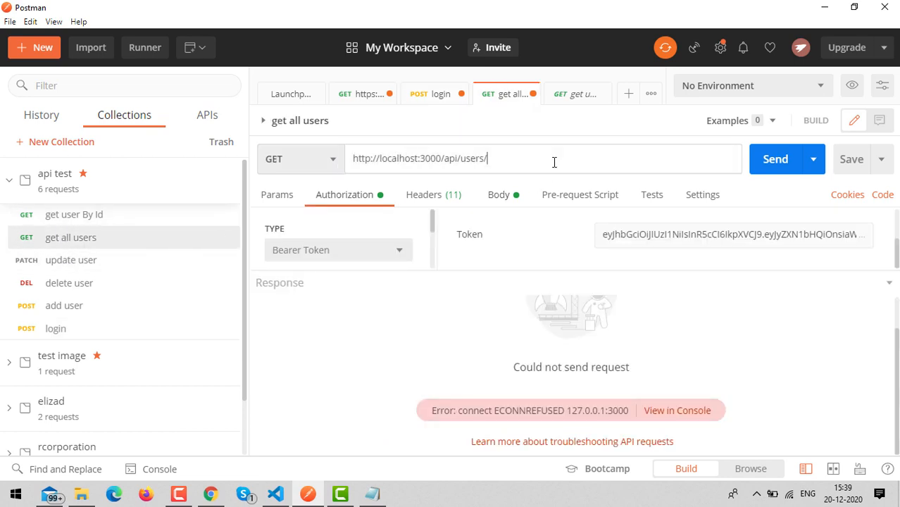
{"action": "triple_click", "coordinate": [554, 161]}
{"action": "key", "text": "ctrl+v"}
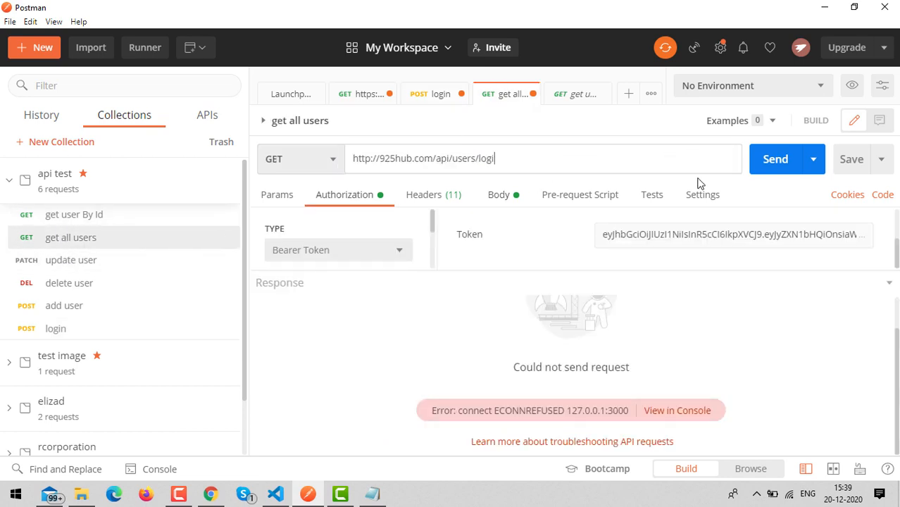
{"action": "key", "text": "BackSpace"}
{"action": "key", "text": "BackSpace"}
{"action": "key", "text": "BackSpace"}
{"action": "key", "text": "BackSpace"}
{"action": "key", "text": "BackSpace"}
{"action": "left_click", "coordinate": [775, 160]}
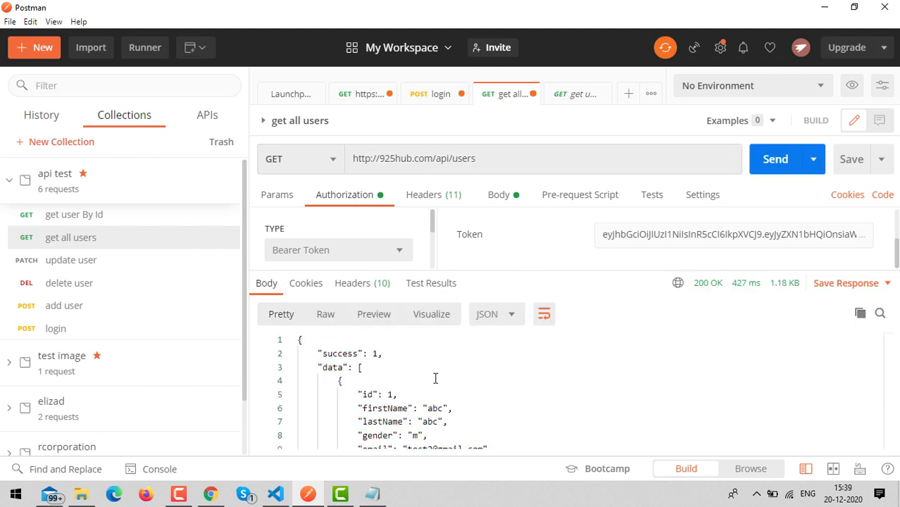
- Examine the returned user records and the response headers of the get all users request
{"action": "scroll", "coordinate": [459, 411], "scroll_direction": "down", "scroll_amount": 5}
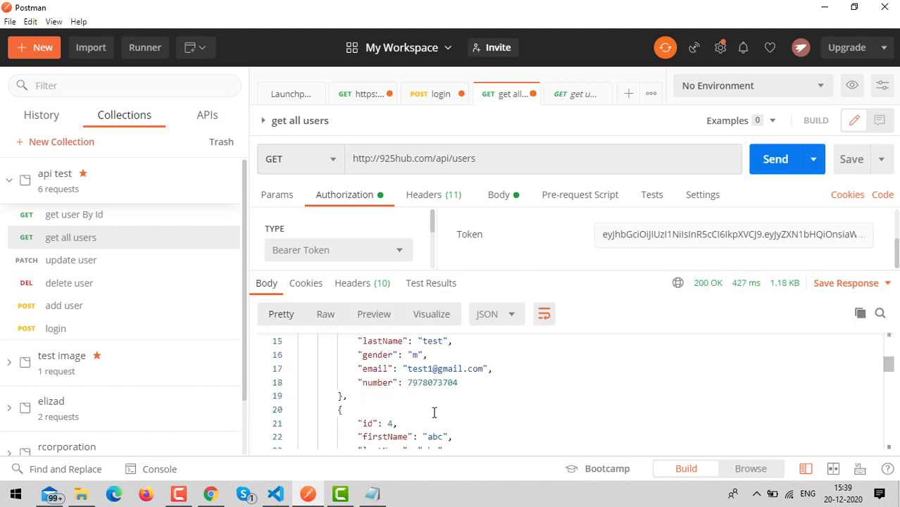
{"action": "left_click", "coordinate": [361, 289]}
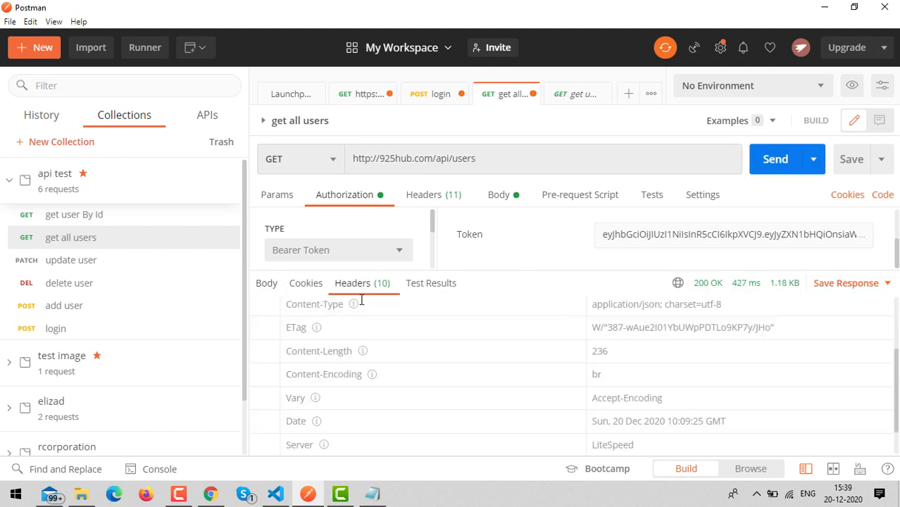
{"action": "scroll", "coordinate": [450, 409], "scroll_direction": "down", "scroll_amount": 1}
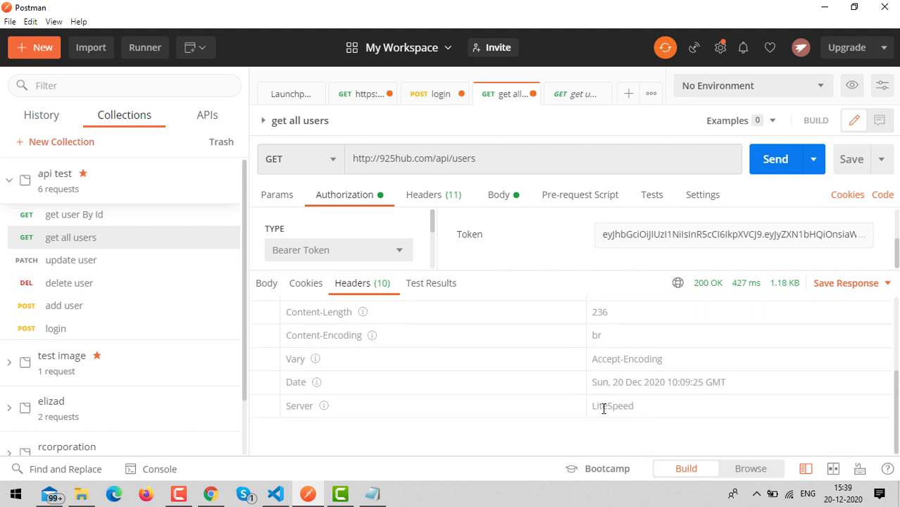
{"action": "scroll", "coordinate": [632, 395], "scroll_direction": "up", "scroll_amount": 4}
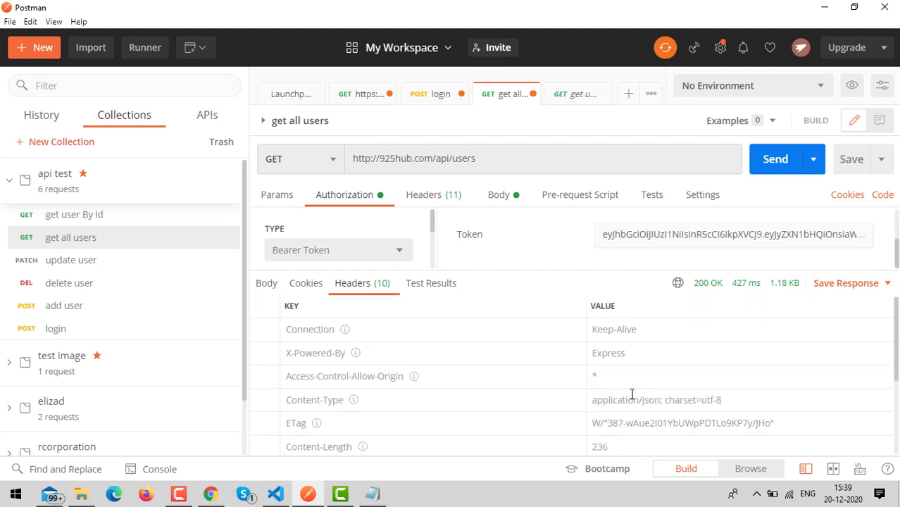